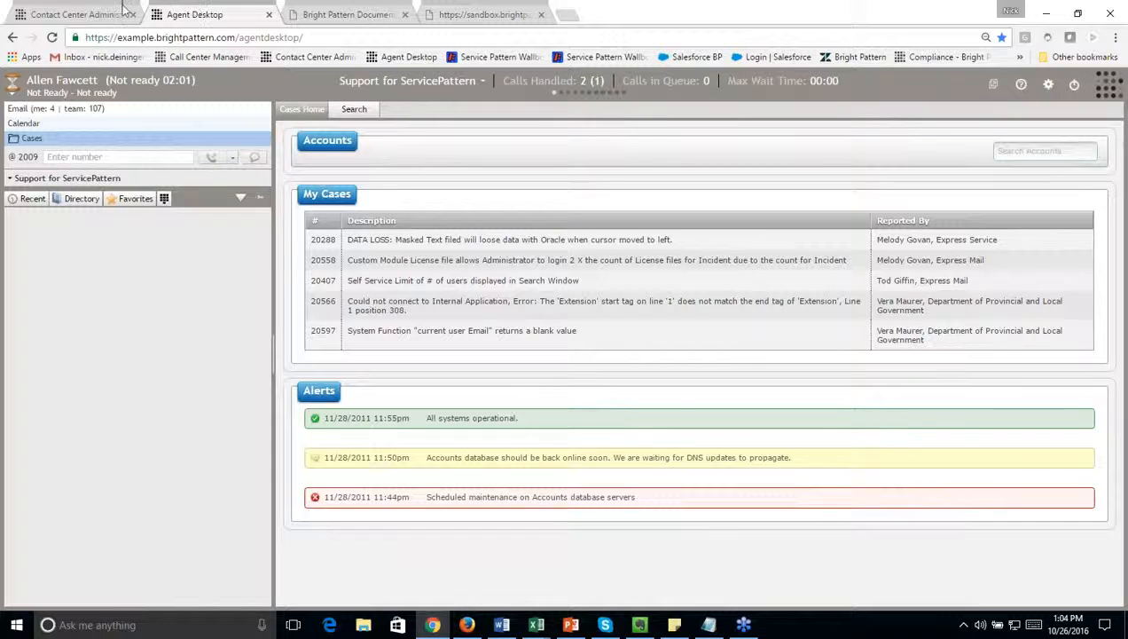
Step: Run the Call Detail (Enhanced) report in Contact Center Administrator, and close the report's result page
left_click(92, 14)
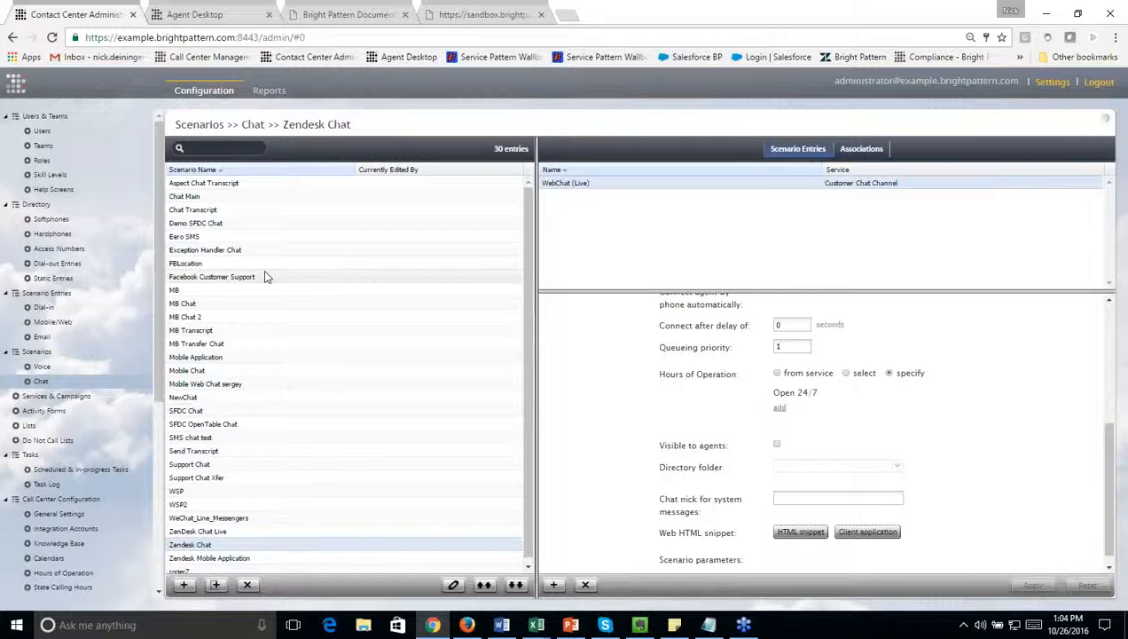
scroll(65, 451, "down", 5)
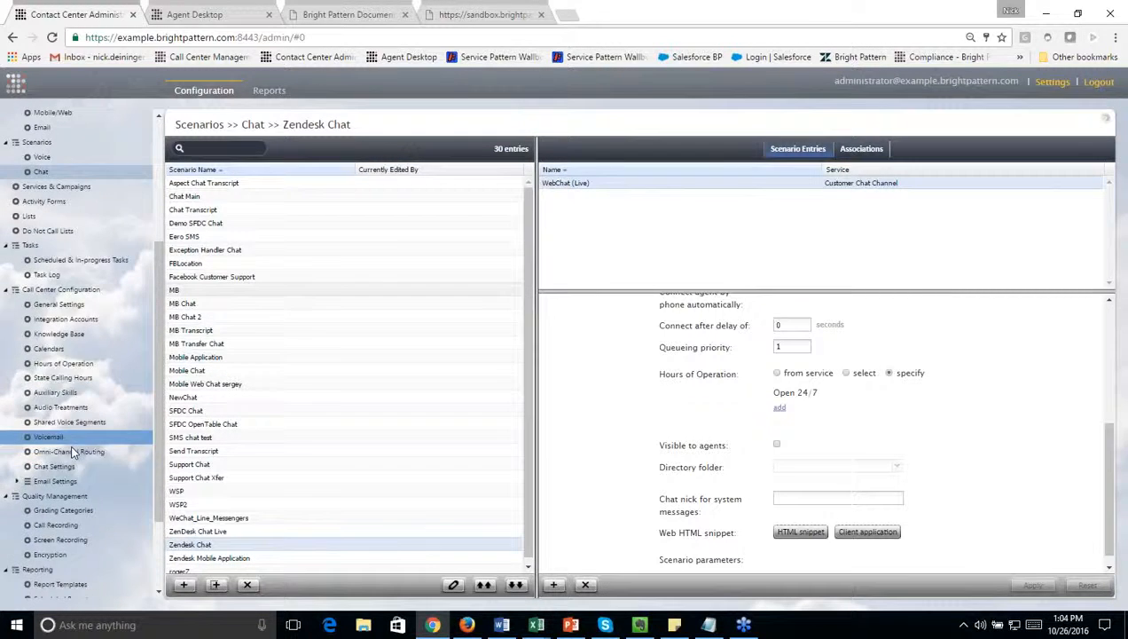
left_click(269, 90)
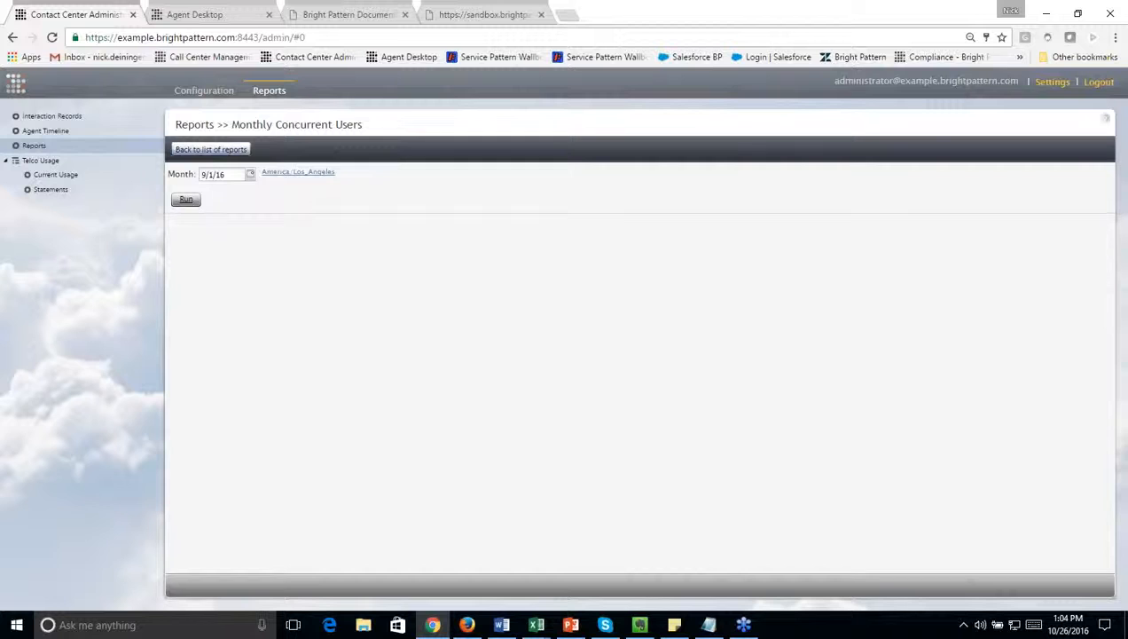
left_click(211, 149)
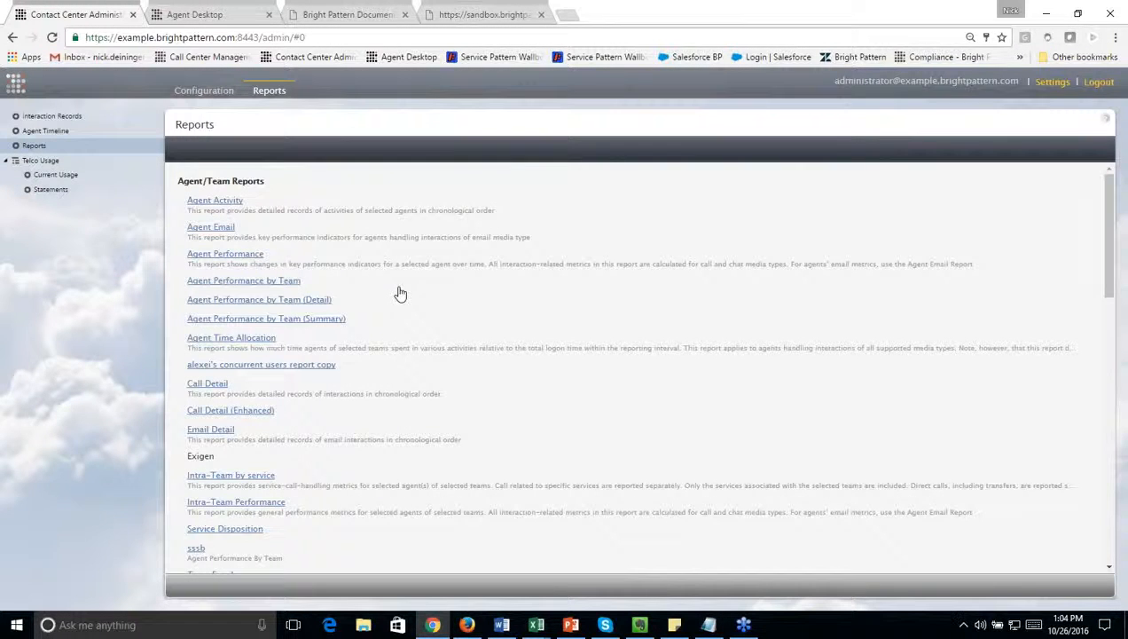
left_click(253, 411)
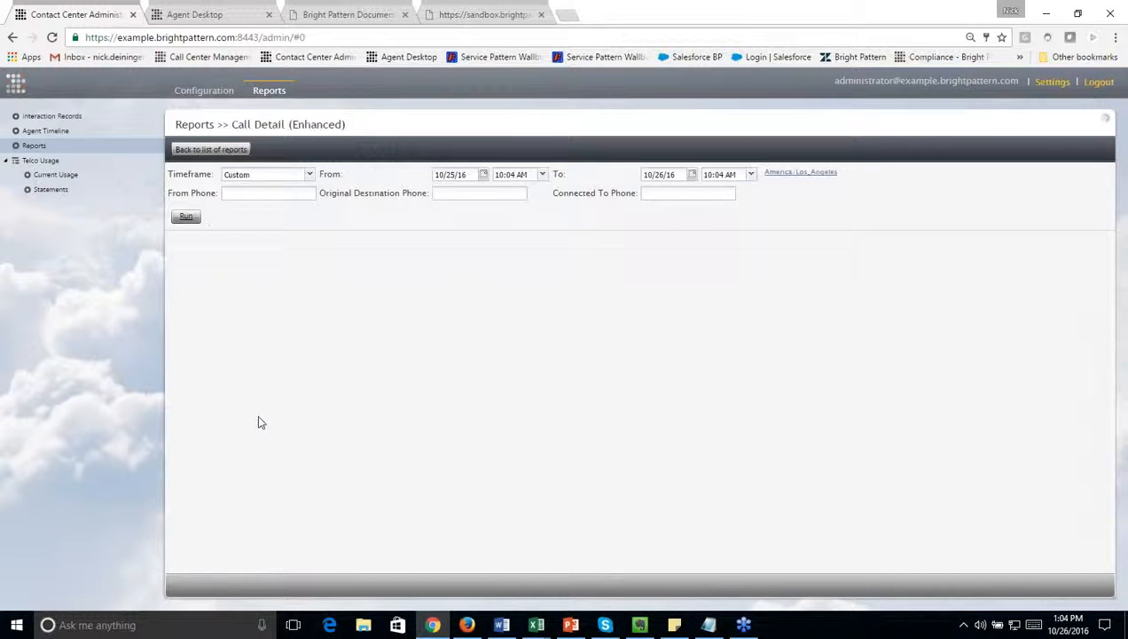
left_click(188, 220)
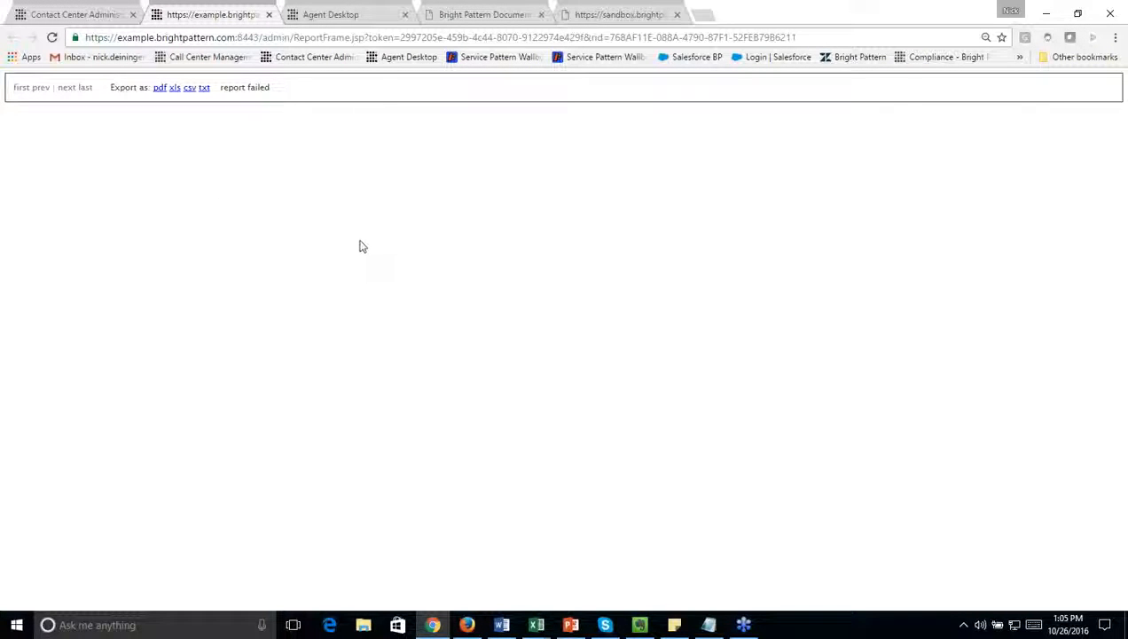
left_click(270, 15)
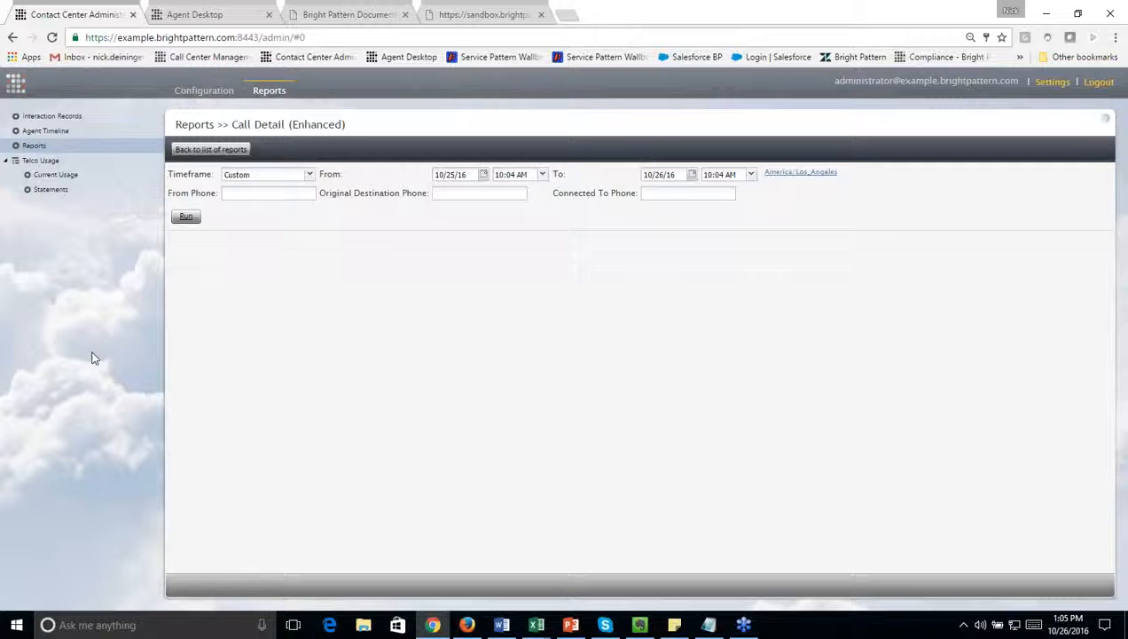
Step: Start a new periodic recording export job in the results settings of the Customer Service service
left_click(204, 90)
left_click(41, 380)
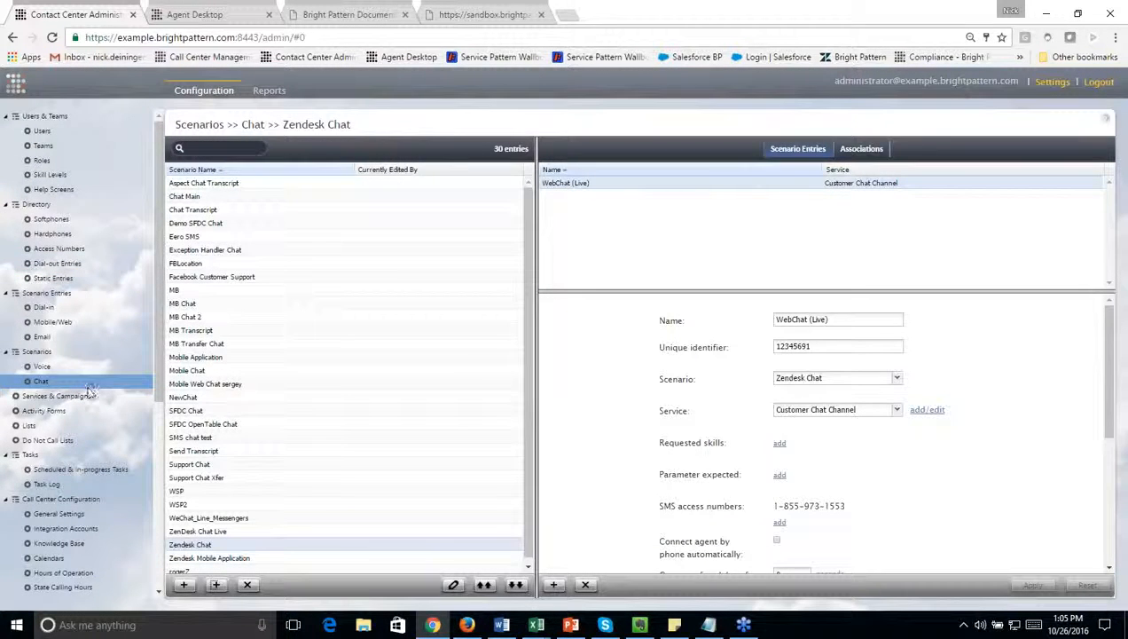
left_click(86, 396)
left_click(237, 357)
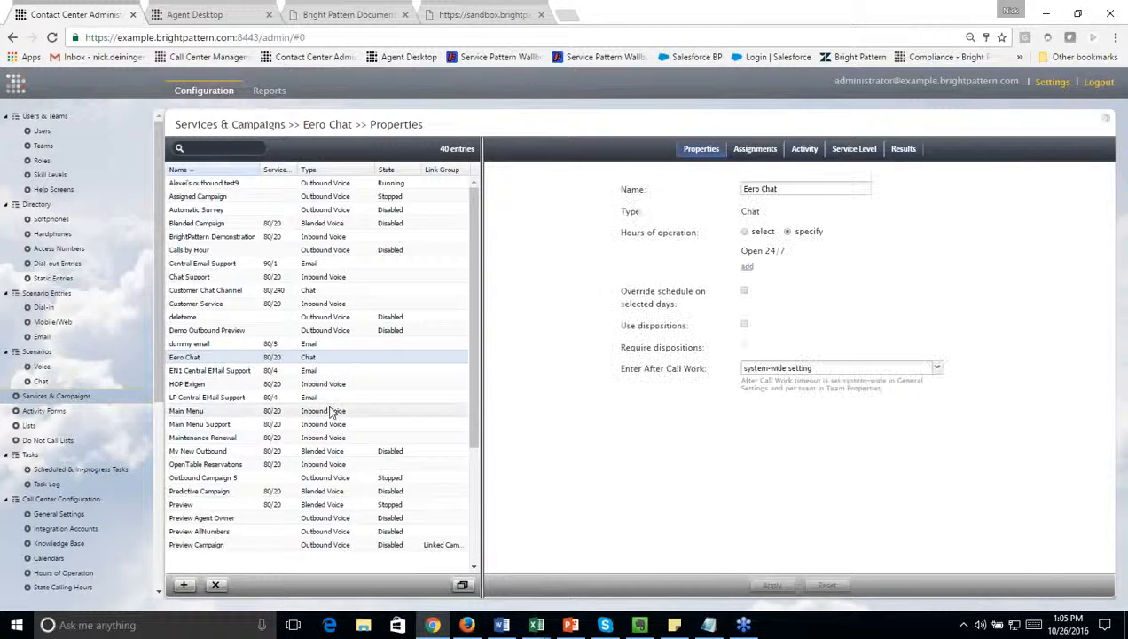
left_click(284, 304)
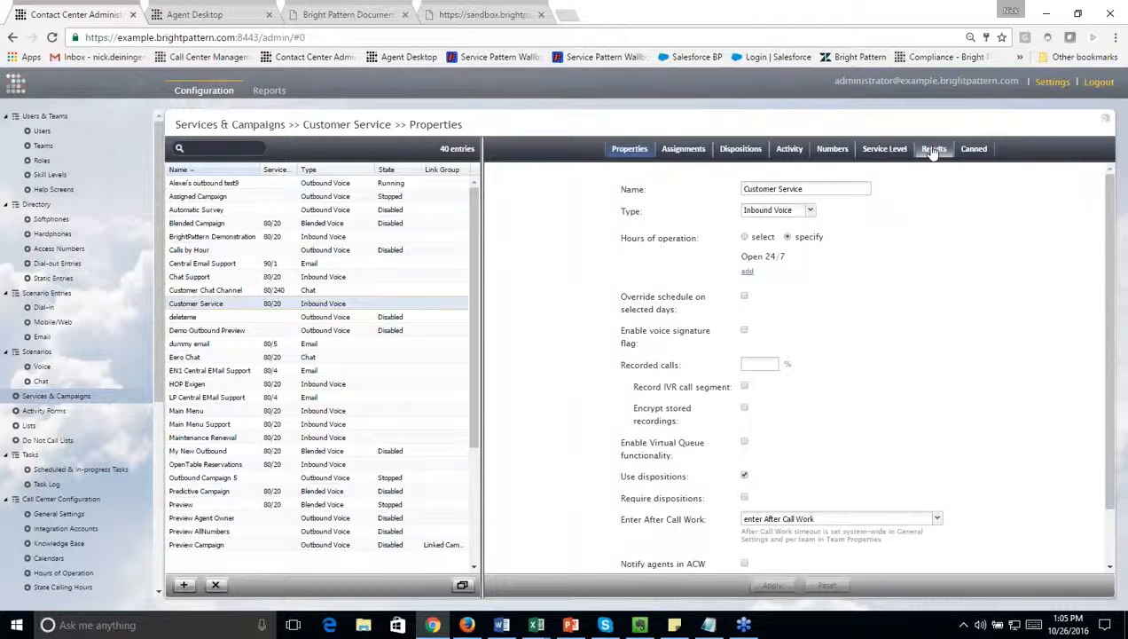
left_click(934, 149)
left_click(748, 234)
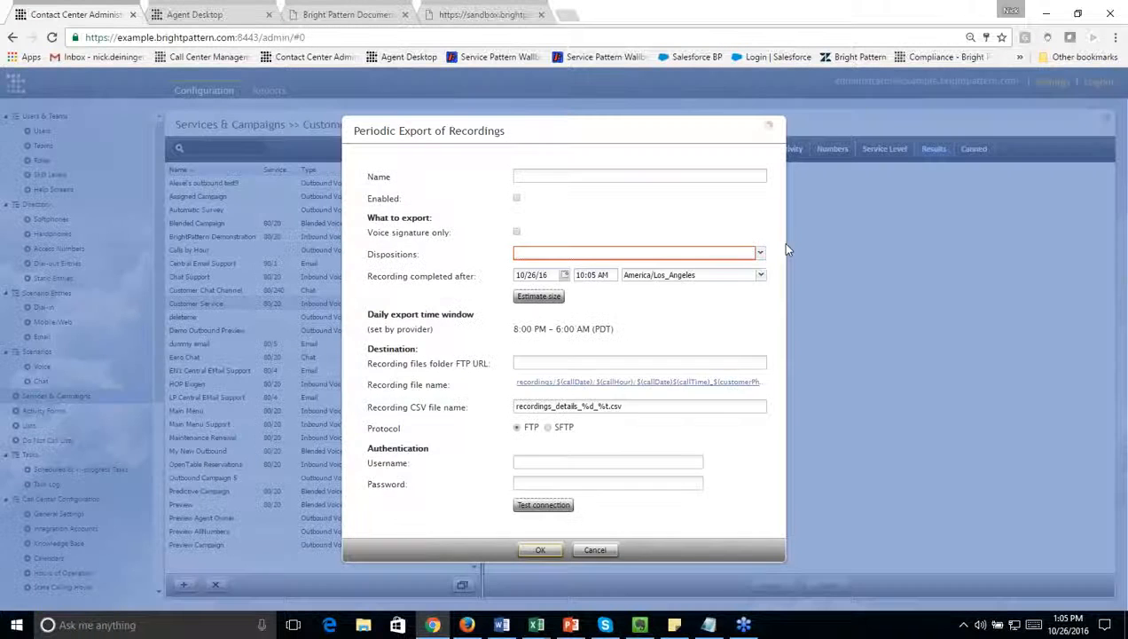
Step: Try inserting the $(globalInteractionId) placeholder into the recording file name, and discard the export job
left_click(610, 388)
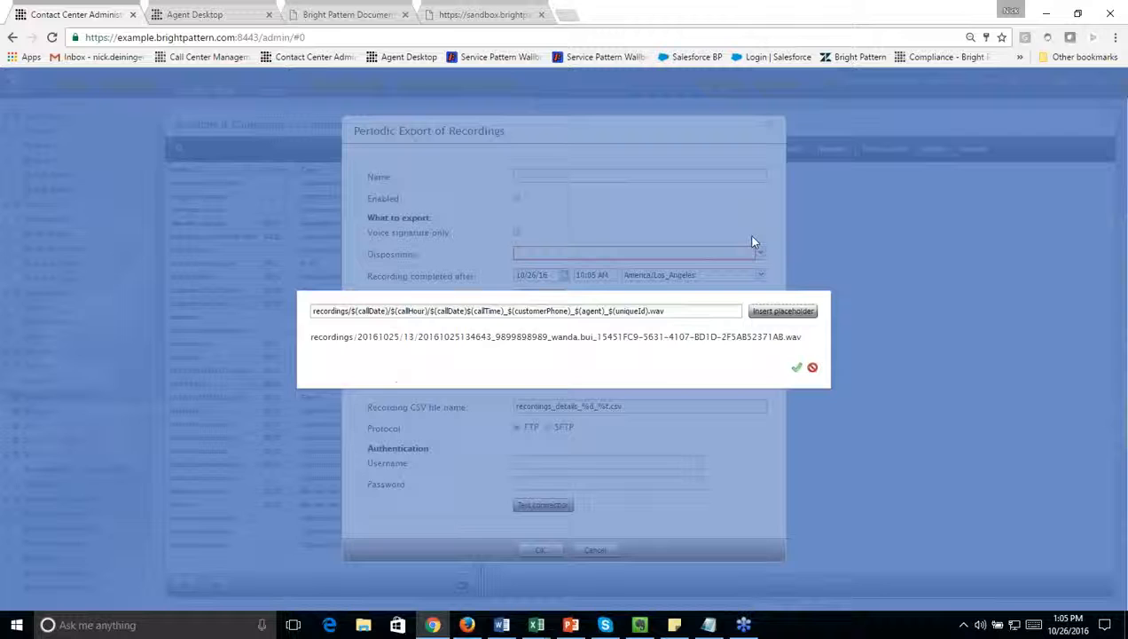
left_click(780, 312)
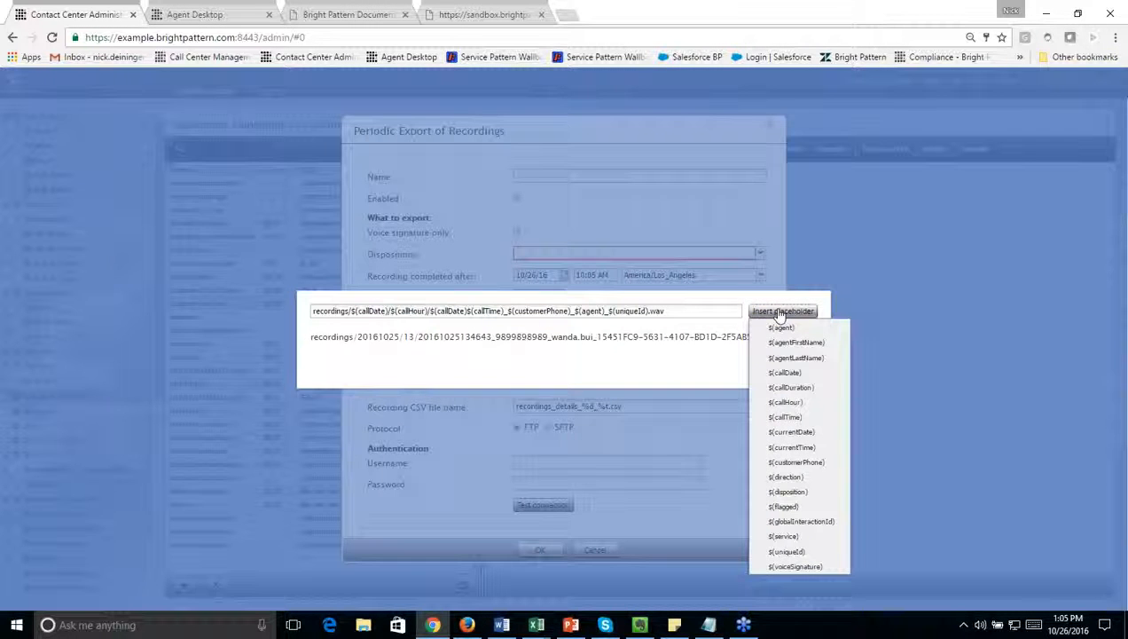
left_click(802, 522)
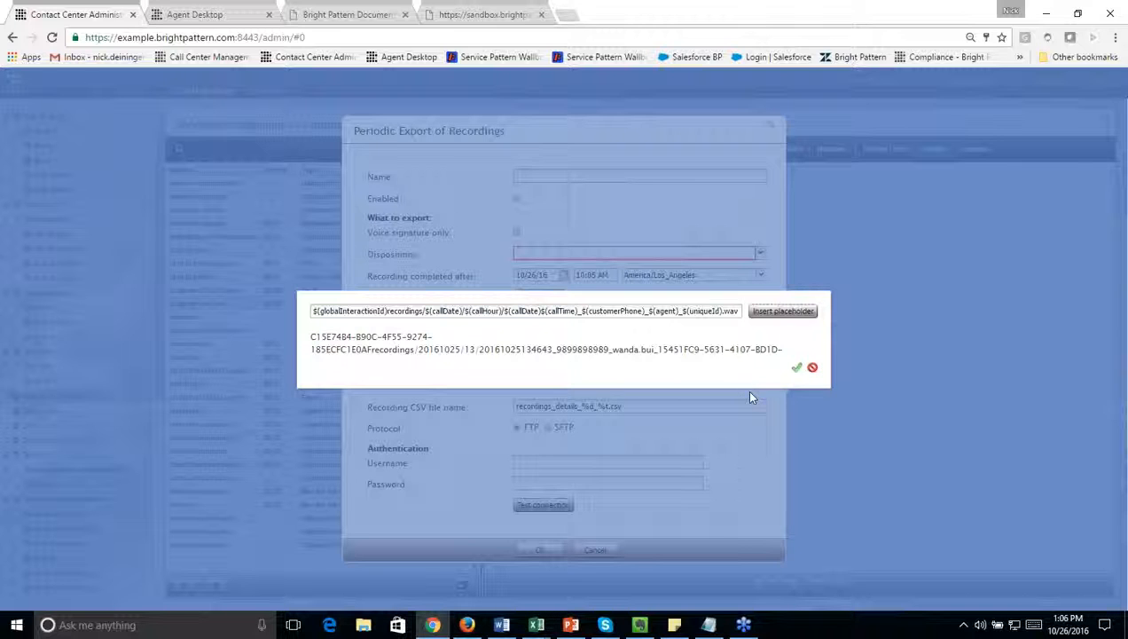
left_click(813, 367)
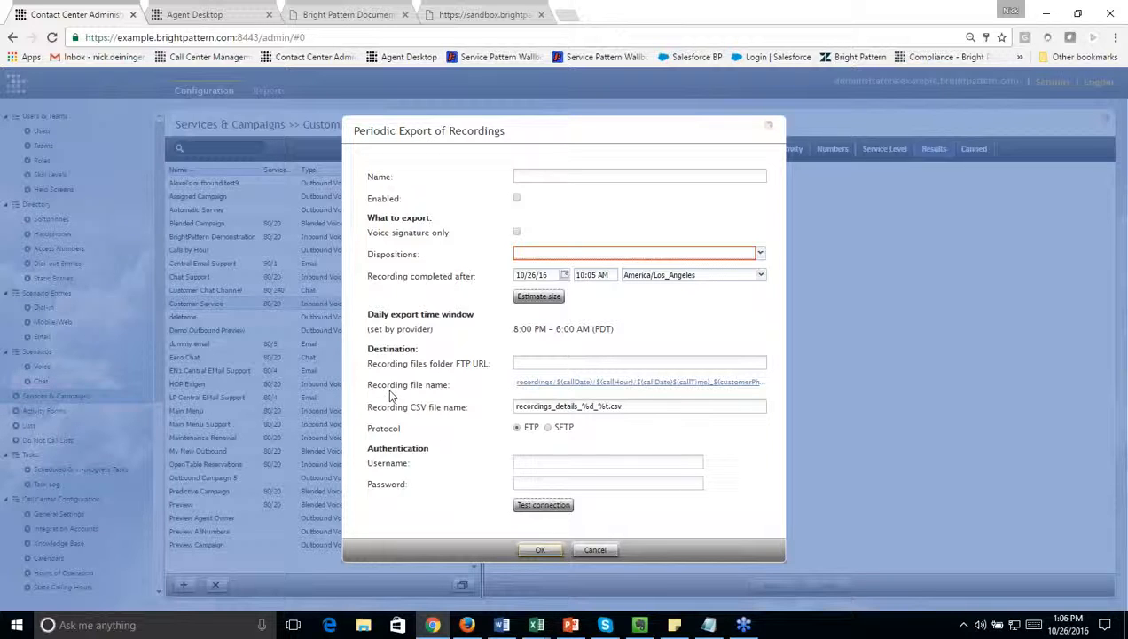
left_click(603, 549)
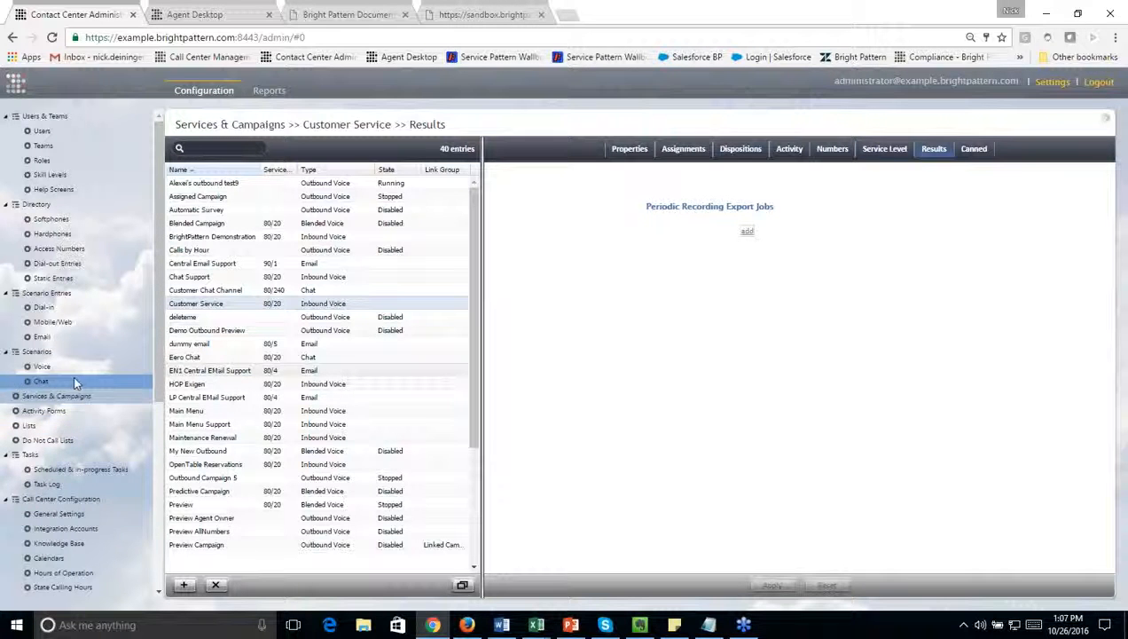
Step: Look at the properties and assigned campaigns of the Quota List.csv calling list
left_click(78, 427)
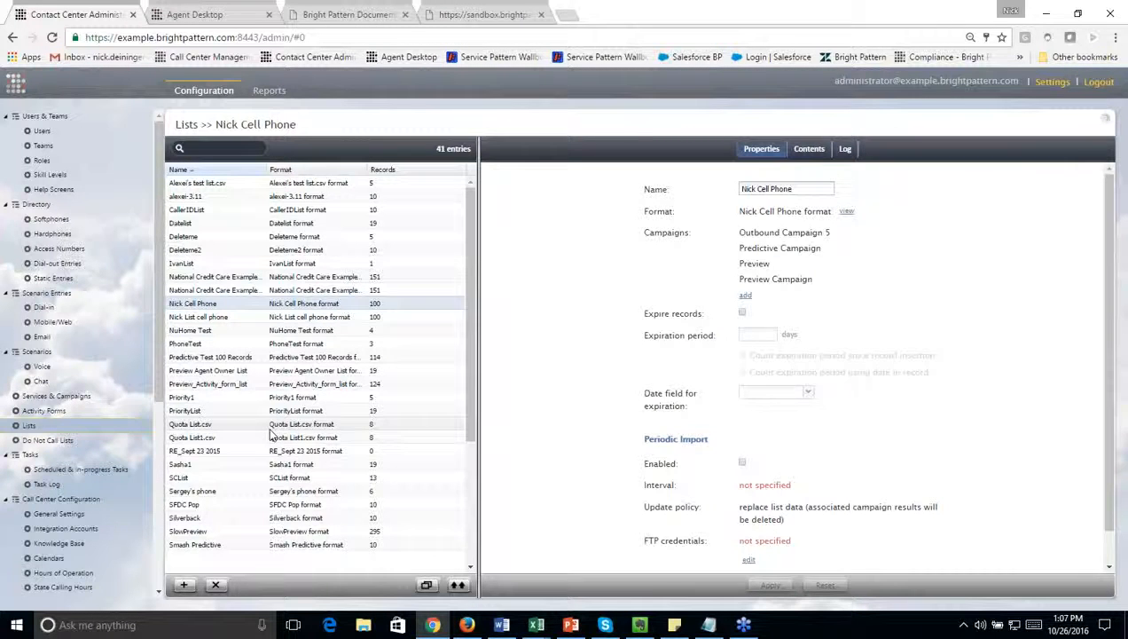
left_click(270, 425)
mouse_move(771, 257)
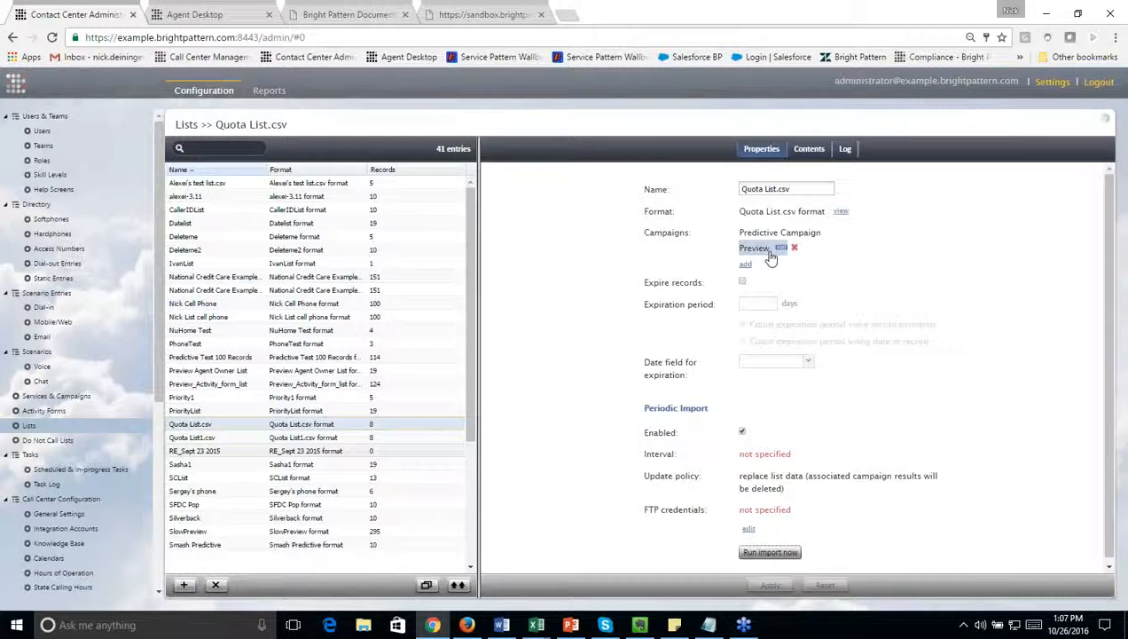
Step: Open the calling lists assigned to the Preview campaign in Services & Campaigns
left_click(88, 397)
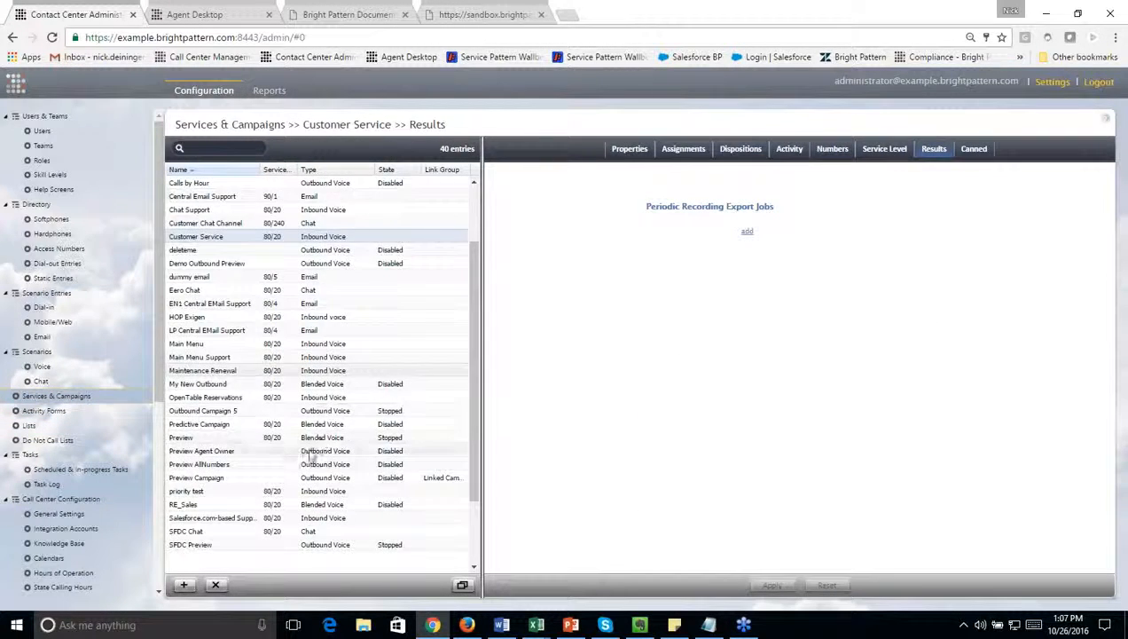
scroll(310, 455, "down", 3)
left_click(248, 358)
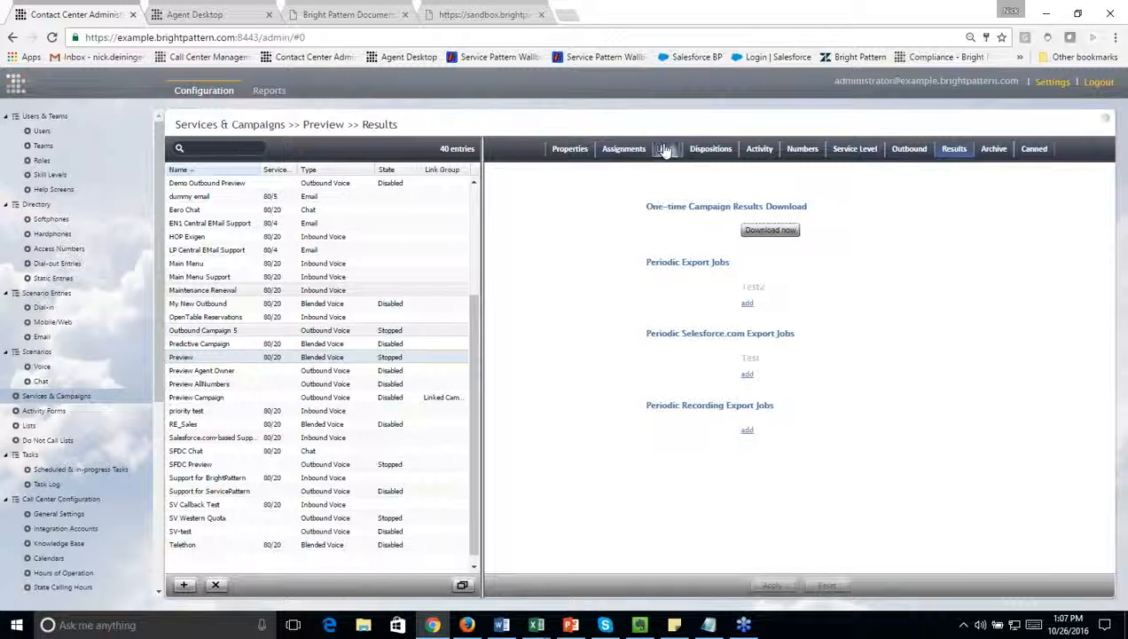
left_click(665, 149)
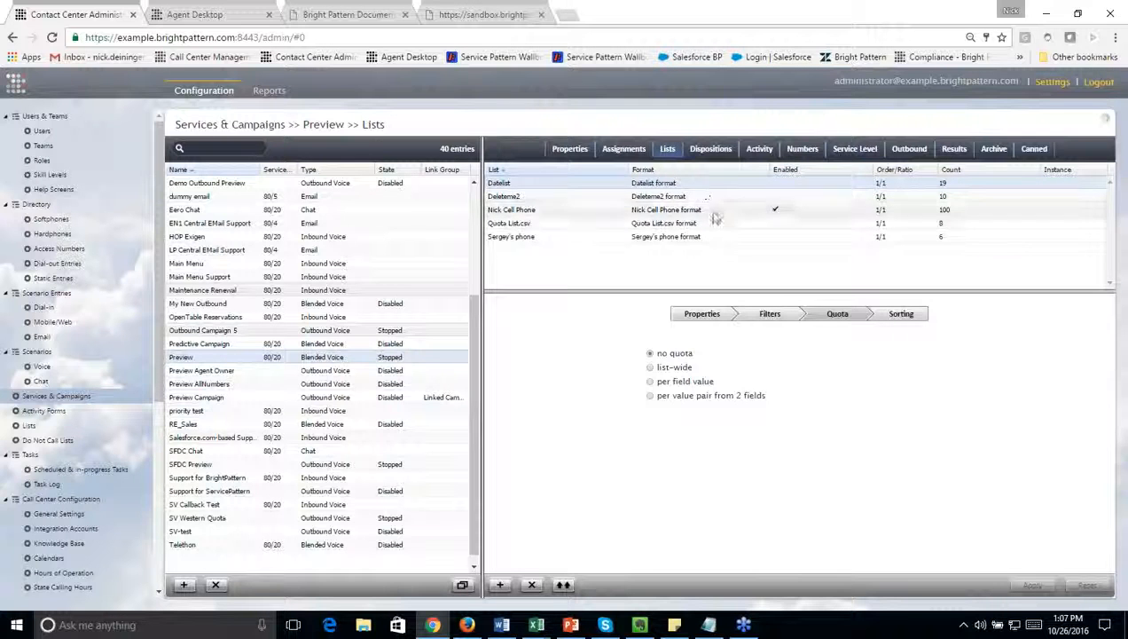
Step: Try a list-wide quota of 10 for Quota List.csv in the Preview campaign
left_click(717, 222)
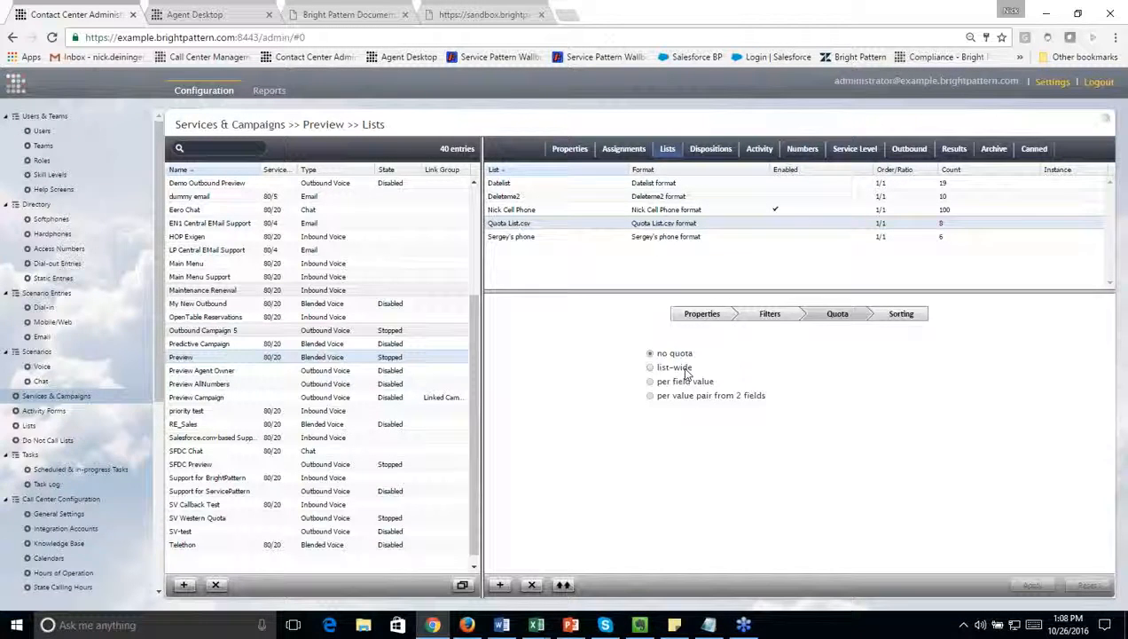
left_click(686, 370)
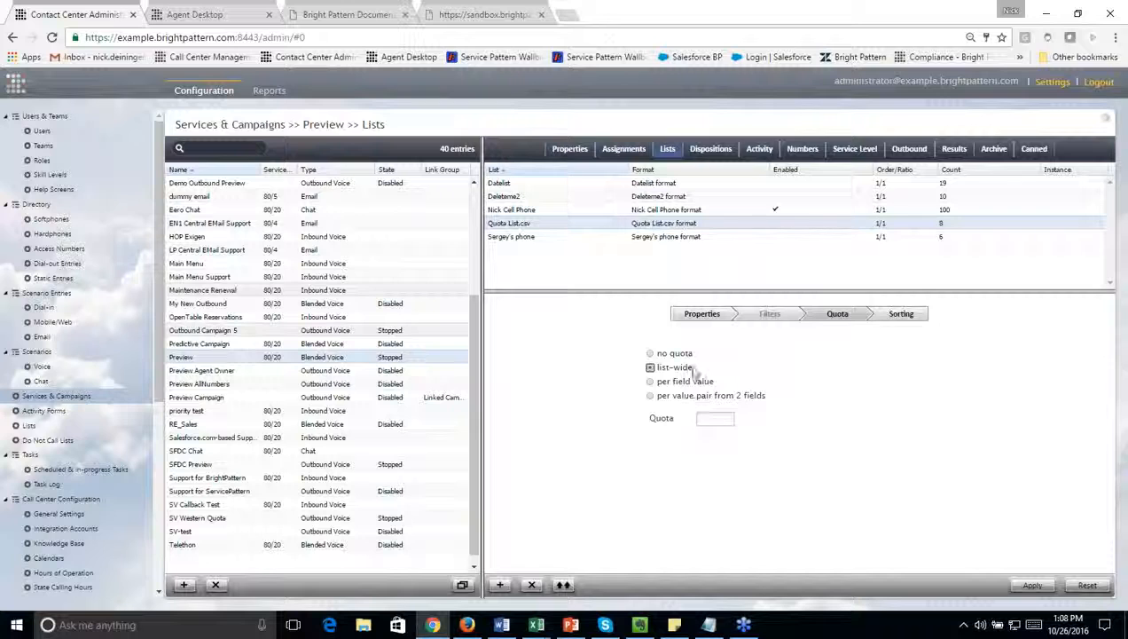
left_click(715, 419)
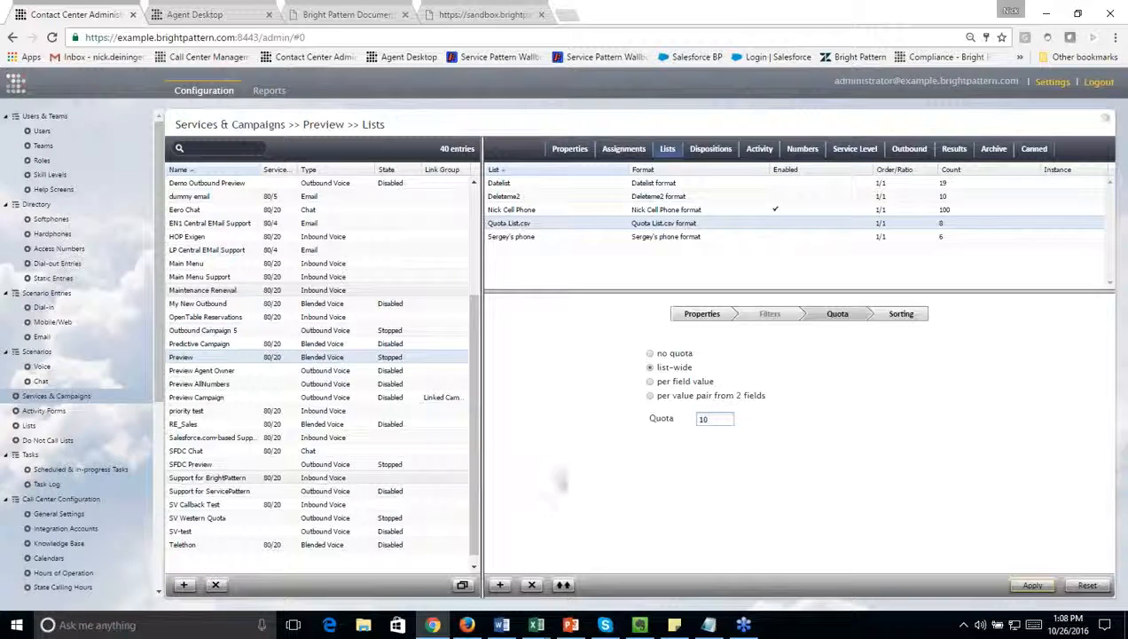
Step: Switch the Quota List.csv quota to per field value, choose the state field, and open its quota values
left_click(691, 382)
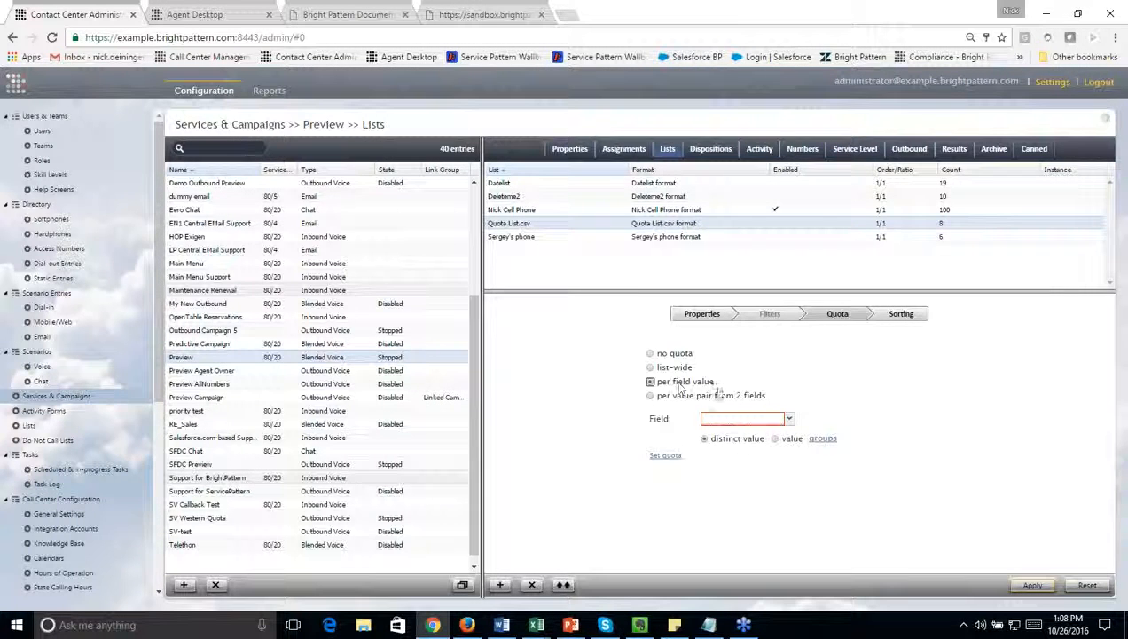
left_click(787, 418)
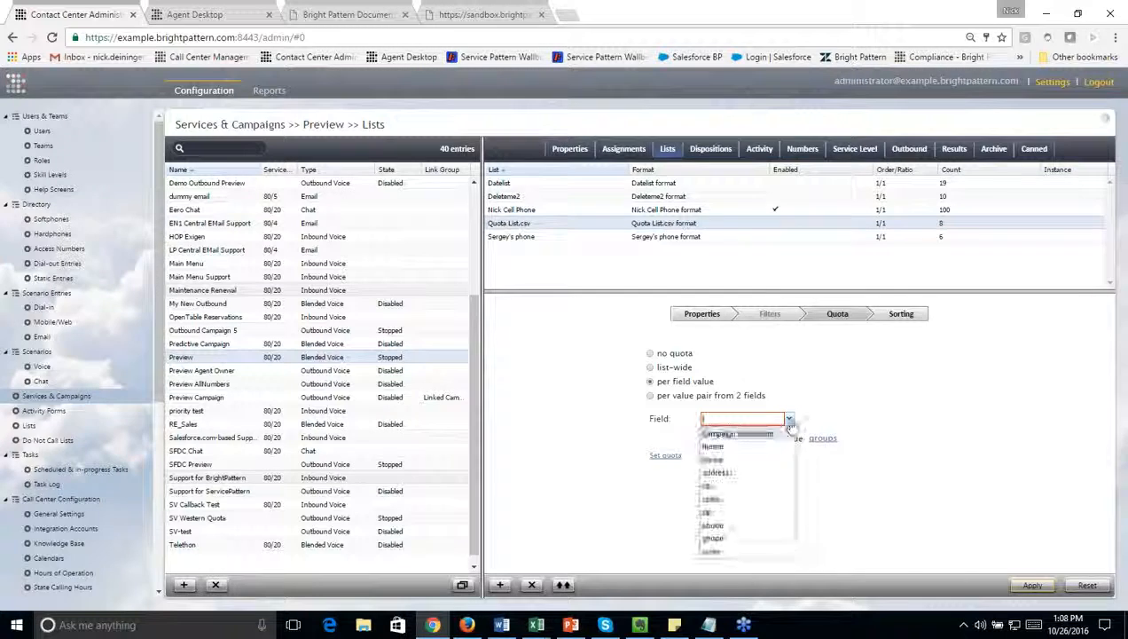
left_click(758, 502)
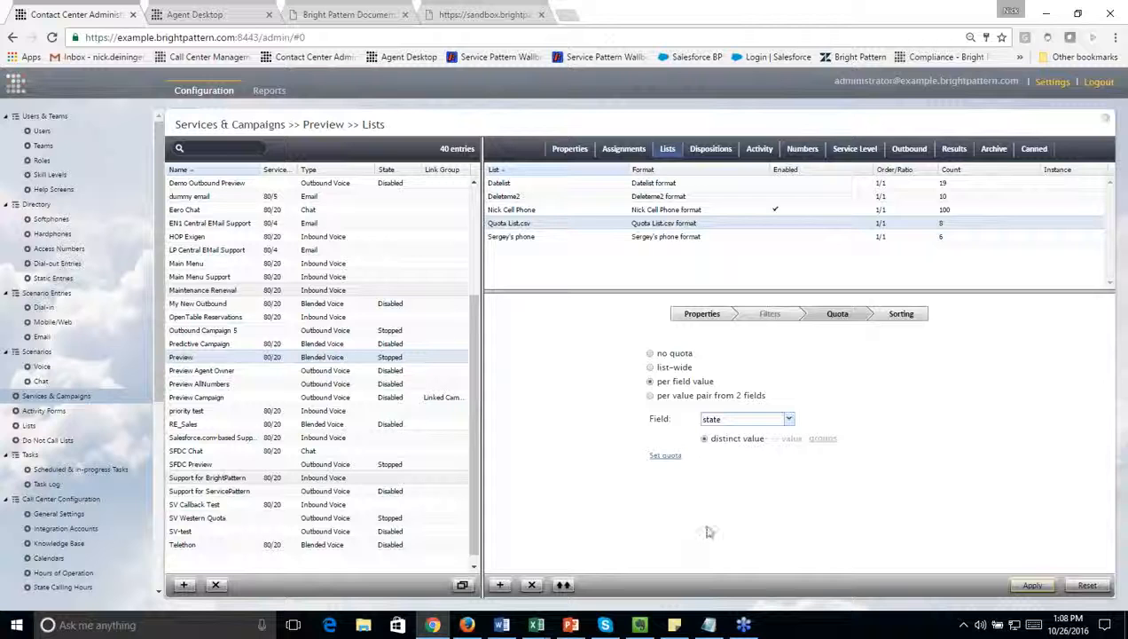
left_click(667, 456)
Step: Set individual state quotas of 10 for CA and 5 for CO
left_click(602, 252)
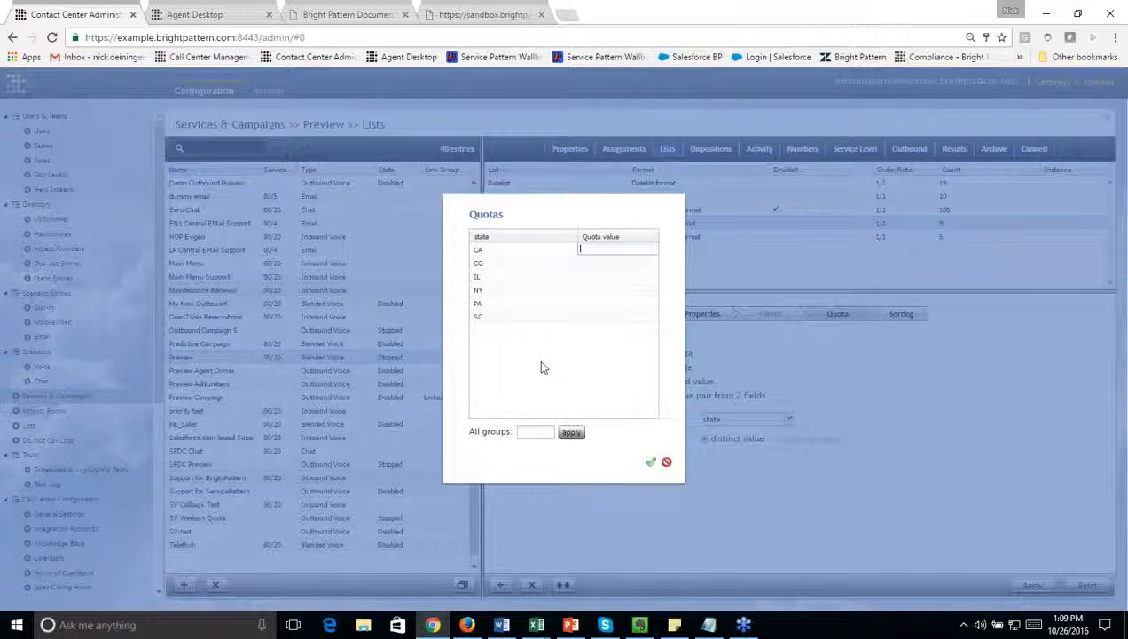
type("10")
left_click(589, 261)
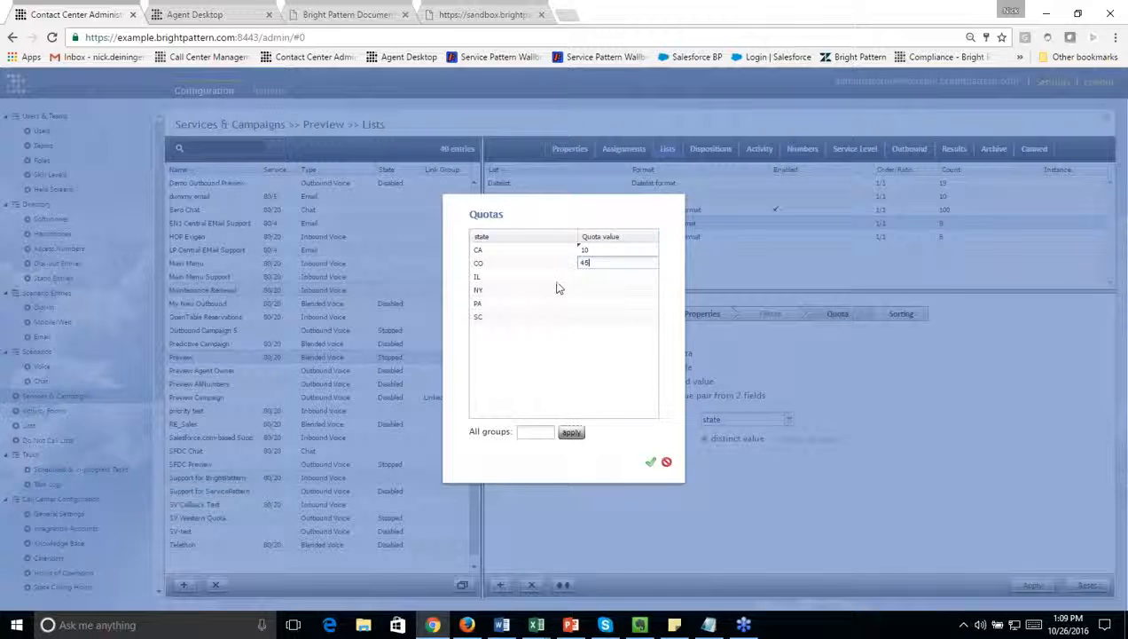
type("5")
left_click(585, 277)
Step: Apply a quota of 20 to all state groups, and discard the quota value changes
left_click(531, 432)
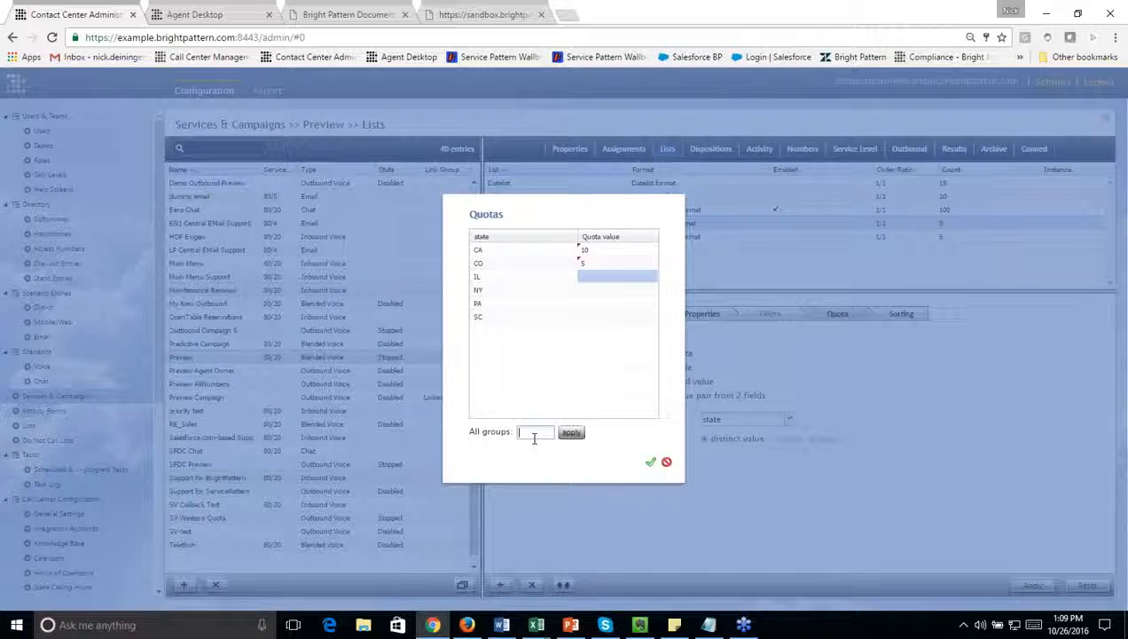
type("20")
left_click(573, 433)
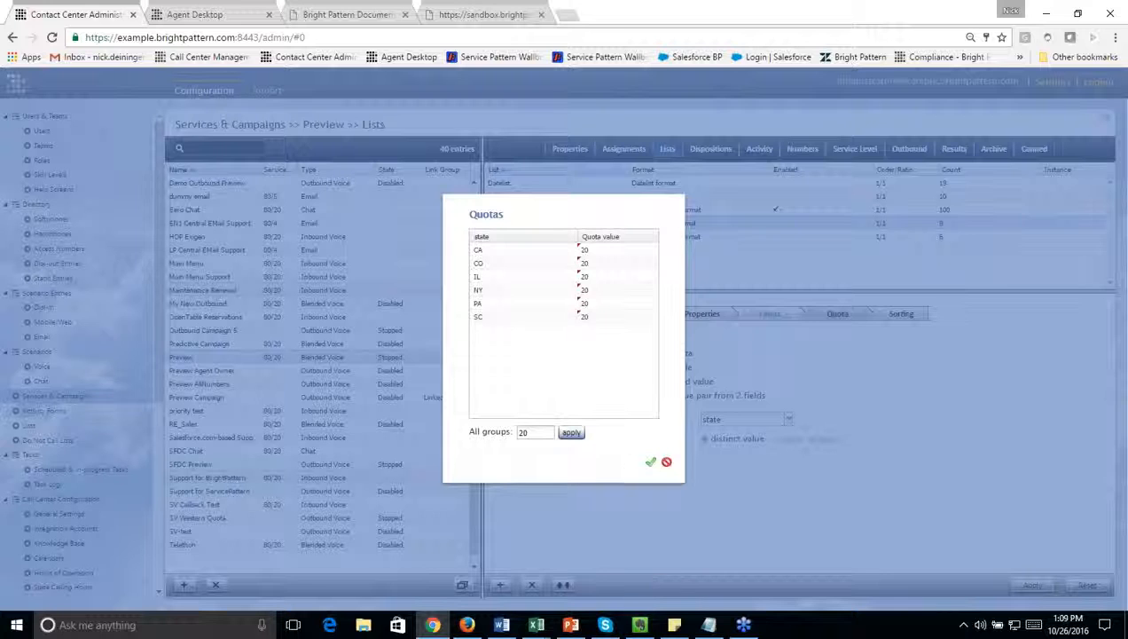
left_click(667, 461)
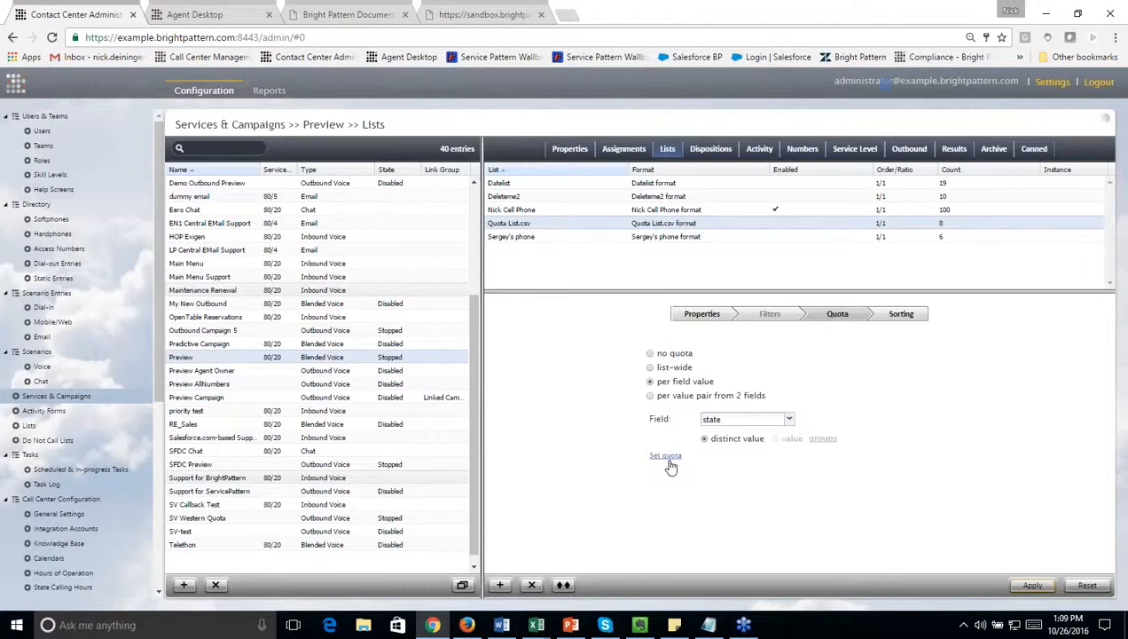
Step: Change the quota field to gender, try quotas of 10 for Female and 10 for Male, and discard those values
left_click(788, 420)
left_click(783, 540)
left_click(666, 456)
left_click(612, 251)
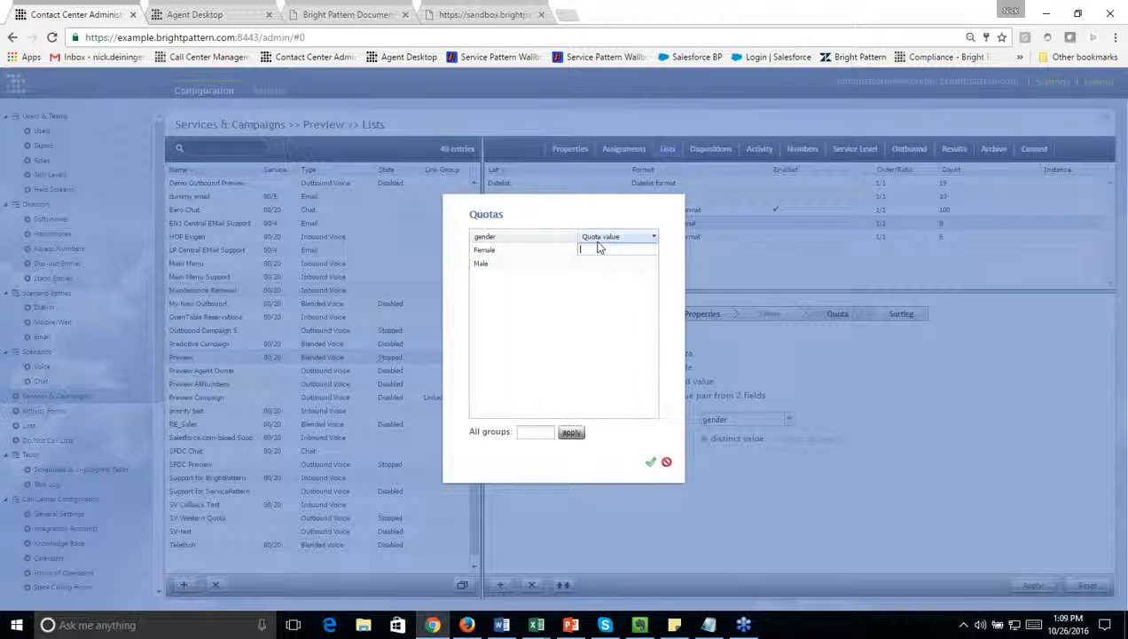
type("10")
key("Return")
type("10")
left_click(667, 465)
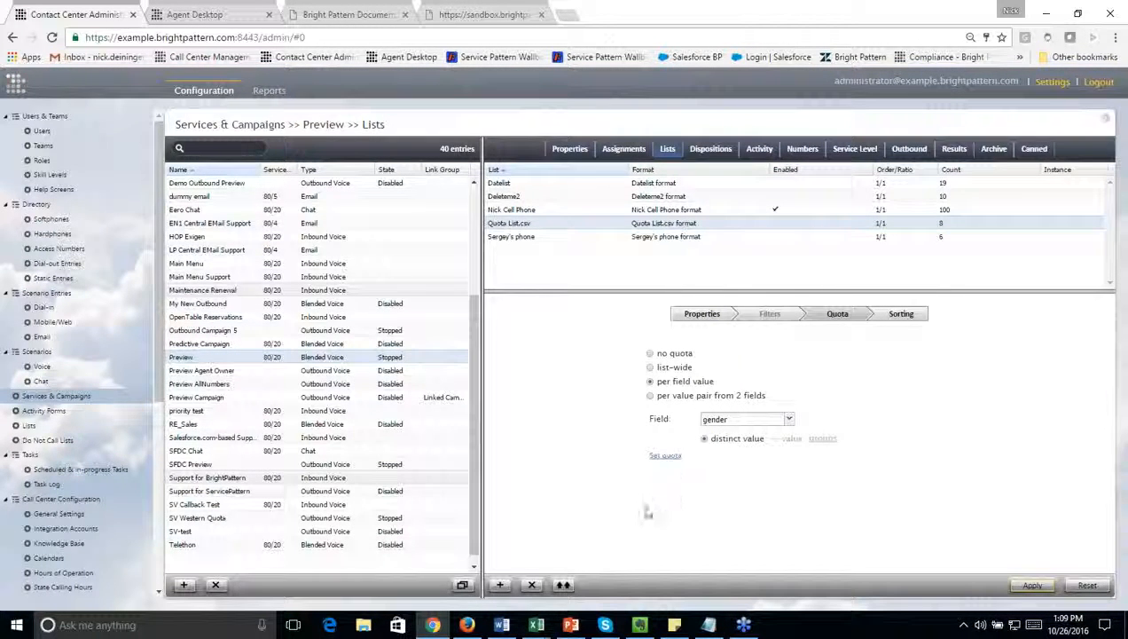
Step: Switch the Quota List.csv quota to per value pair from 2 fields, pairing state with gender
left_click(651, 396)
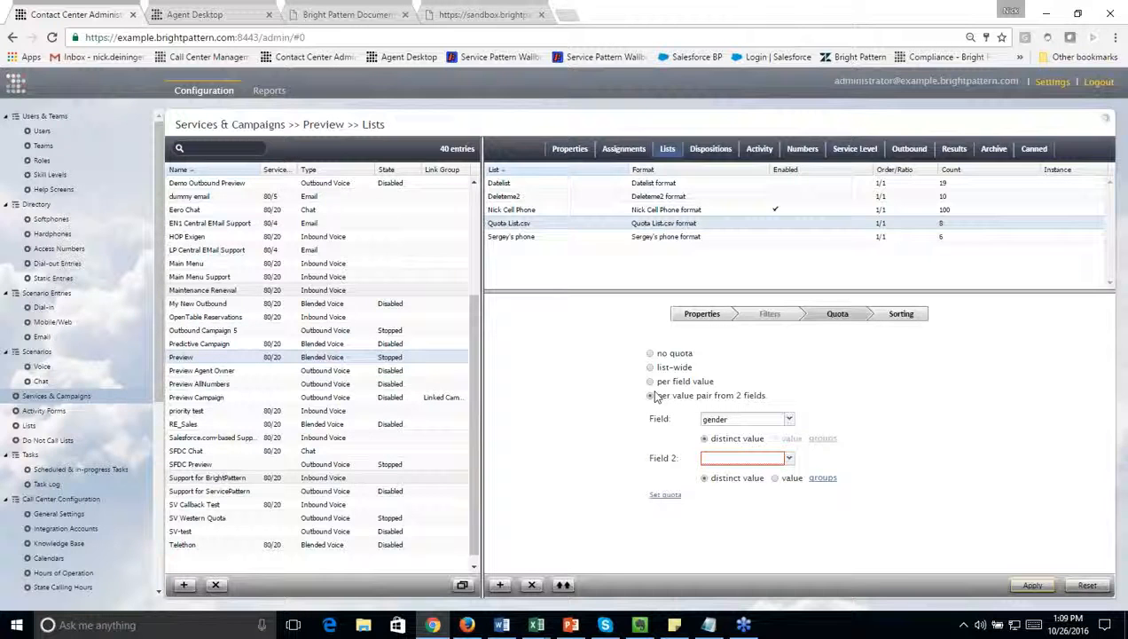
left_click(784, 418)
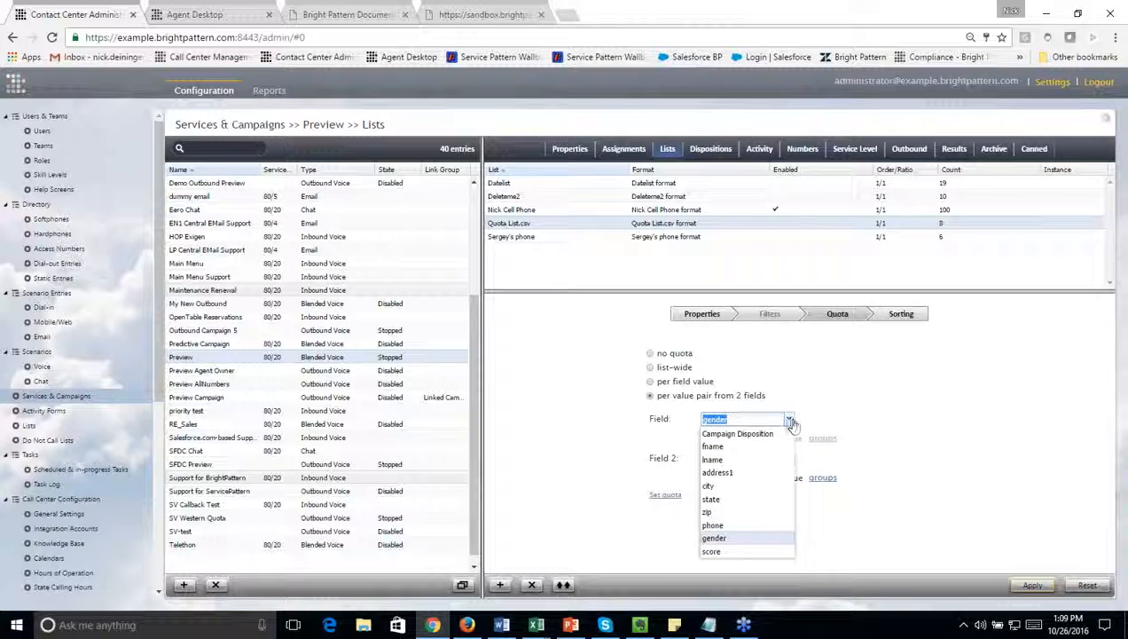
left_click(742, 499)
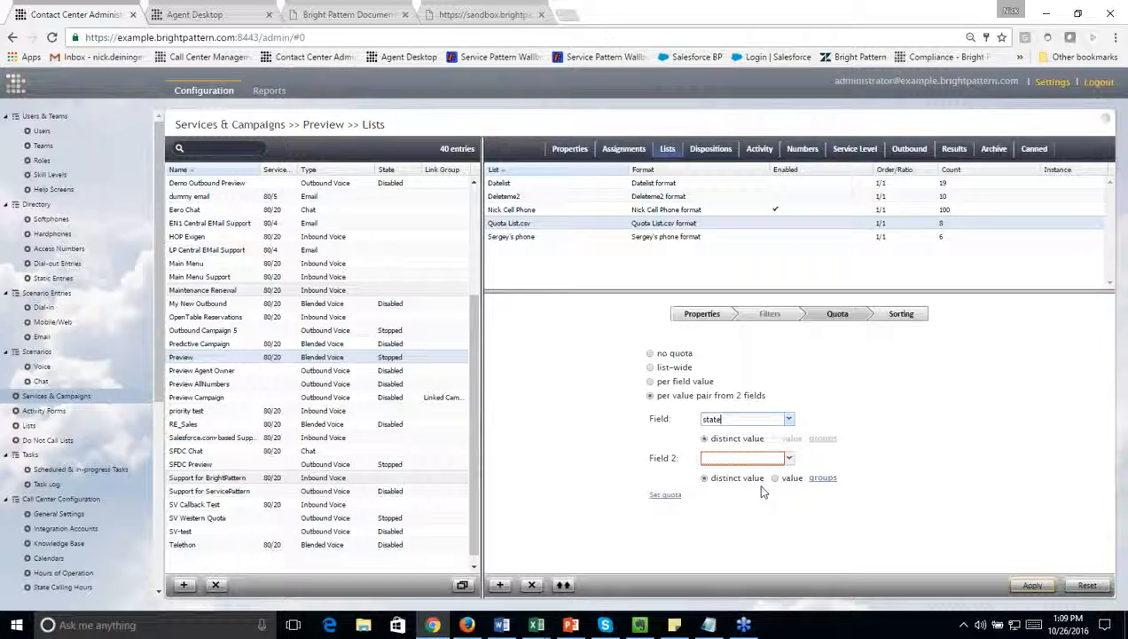
left_click(786, 458)
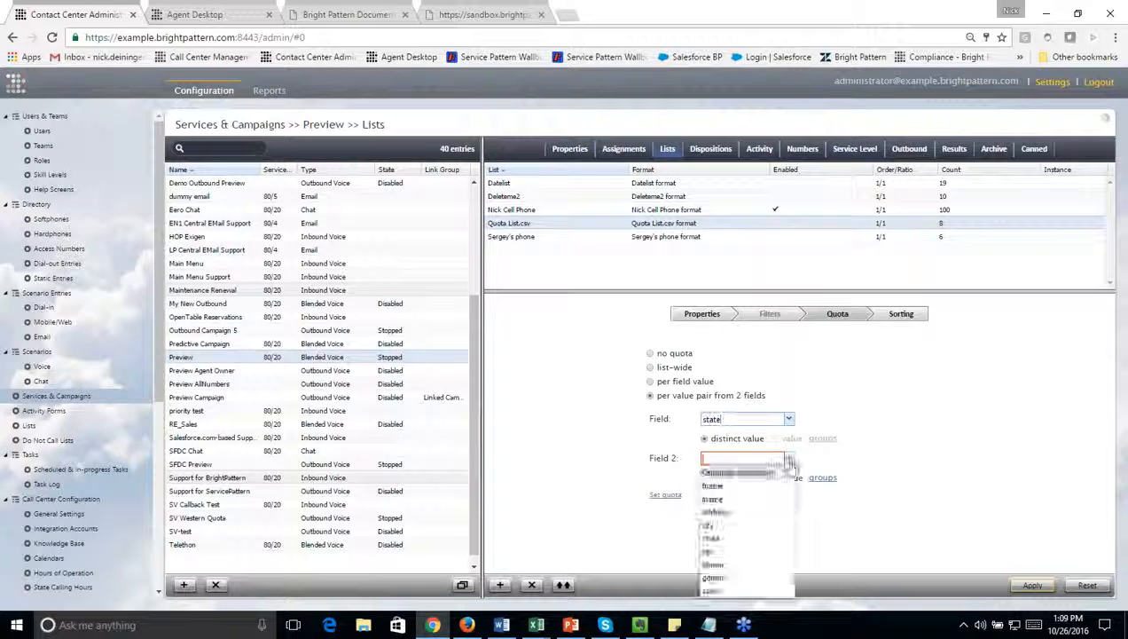
left_click(743, 584)
Step: Try quotas of 5 for both the CA Female and CA Male pairs, and discard those values
left_click(666, 495)
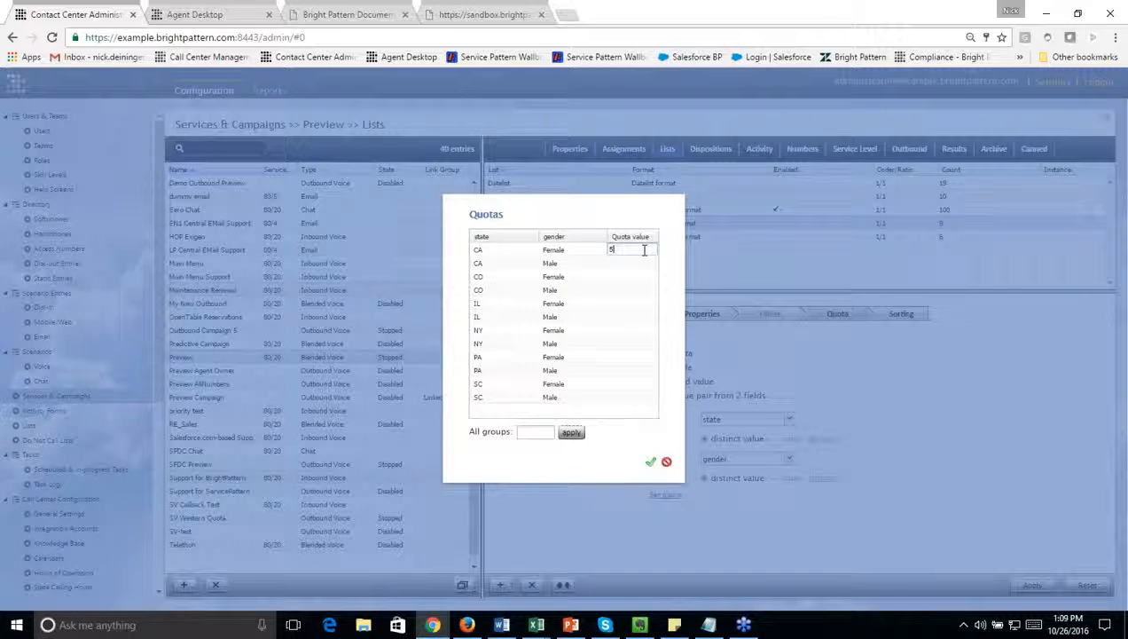
left_click(632, 263)
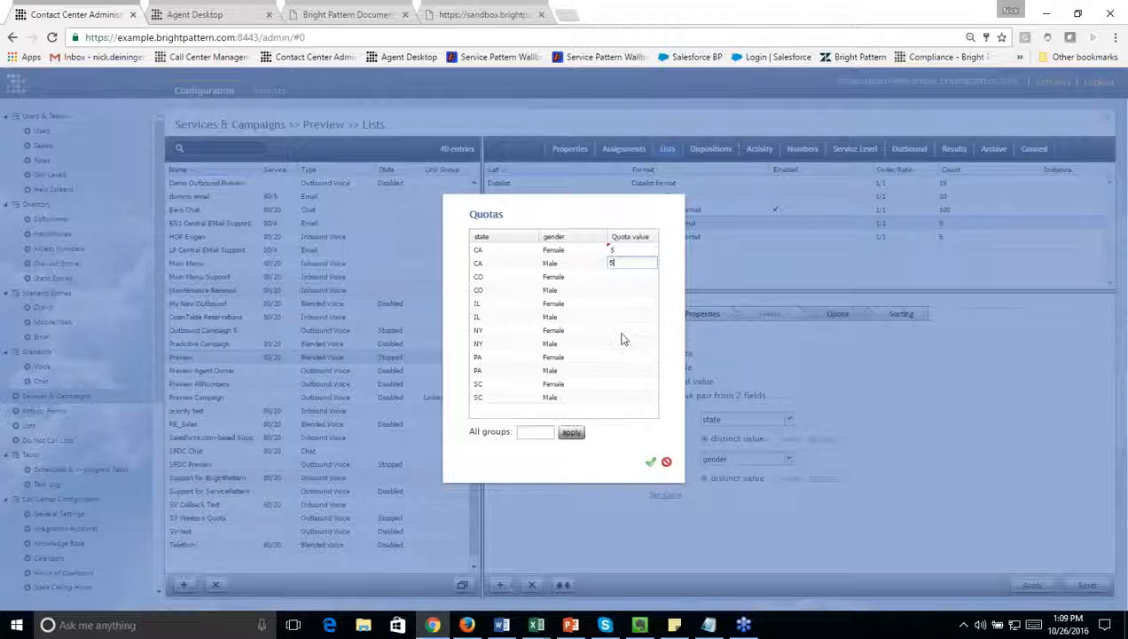
type("5")
left_click(667, 462)
Step: Change the second quota field to score, try quotas of 10 for CA score 0 and 20 for CA score 1, and discard those values
left_click(788, 459)
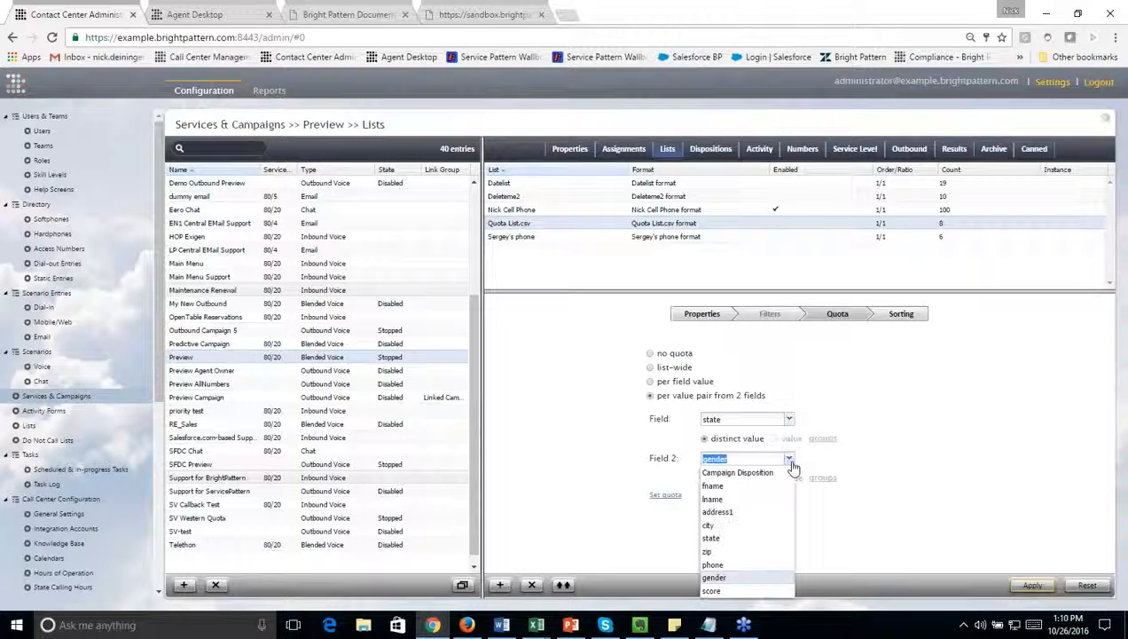
left_click(742, 591)
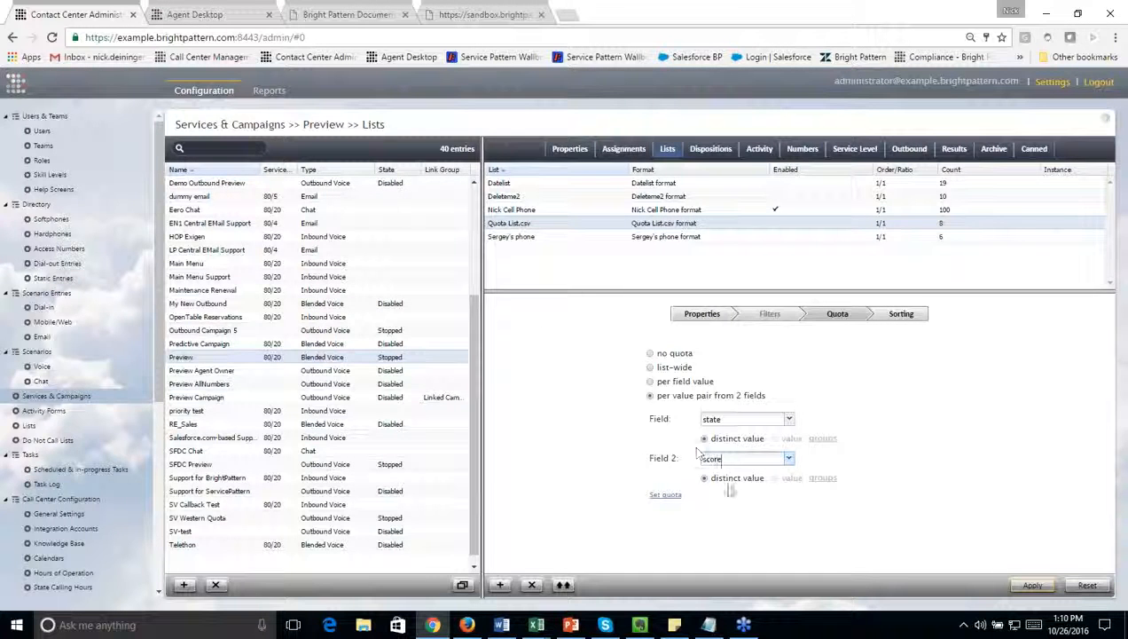
left_click(667, 496)
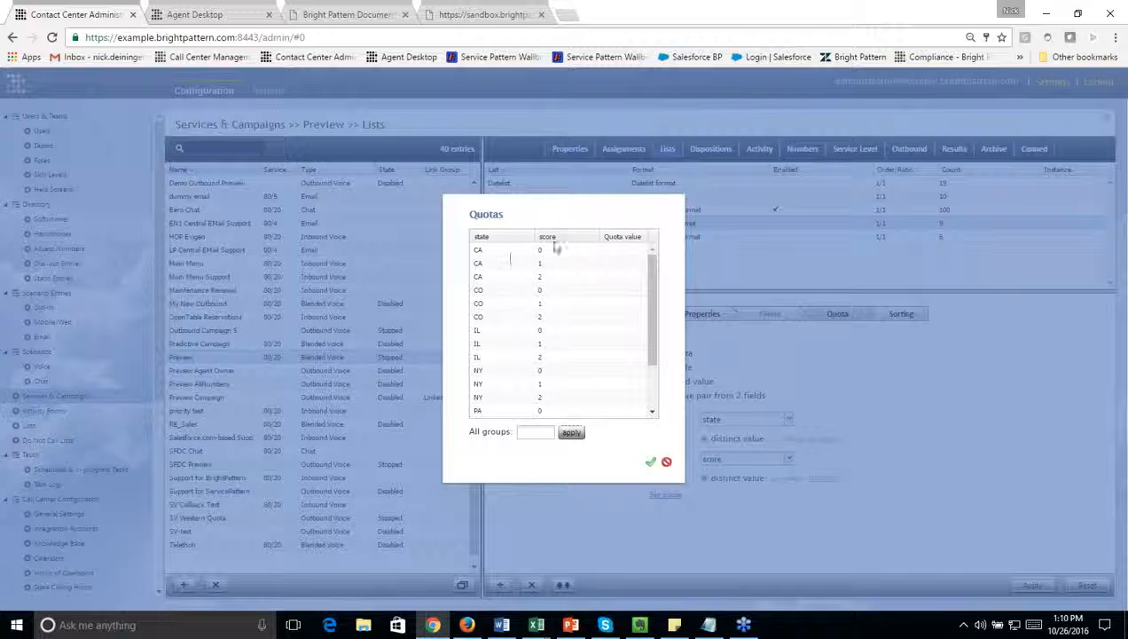
left_click(609, 251)
type("10")
key("Tab")
type("20")
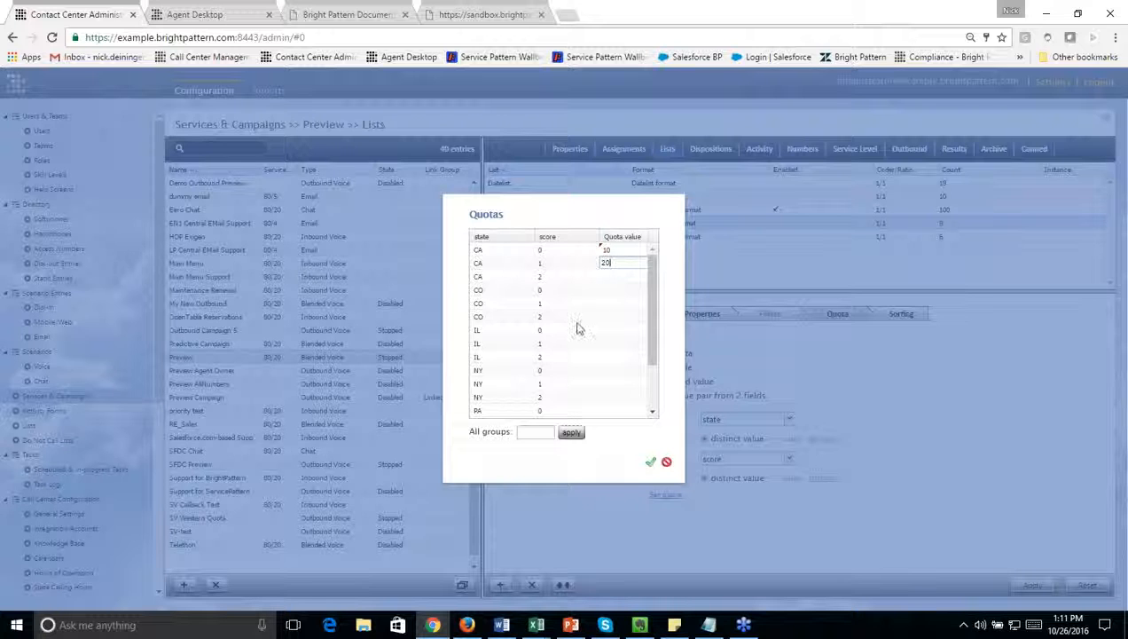
left_click(667, 463)
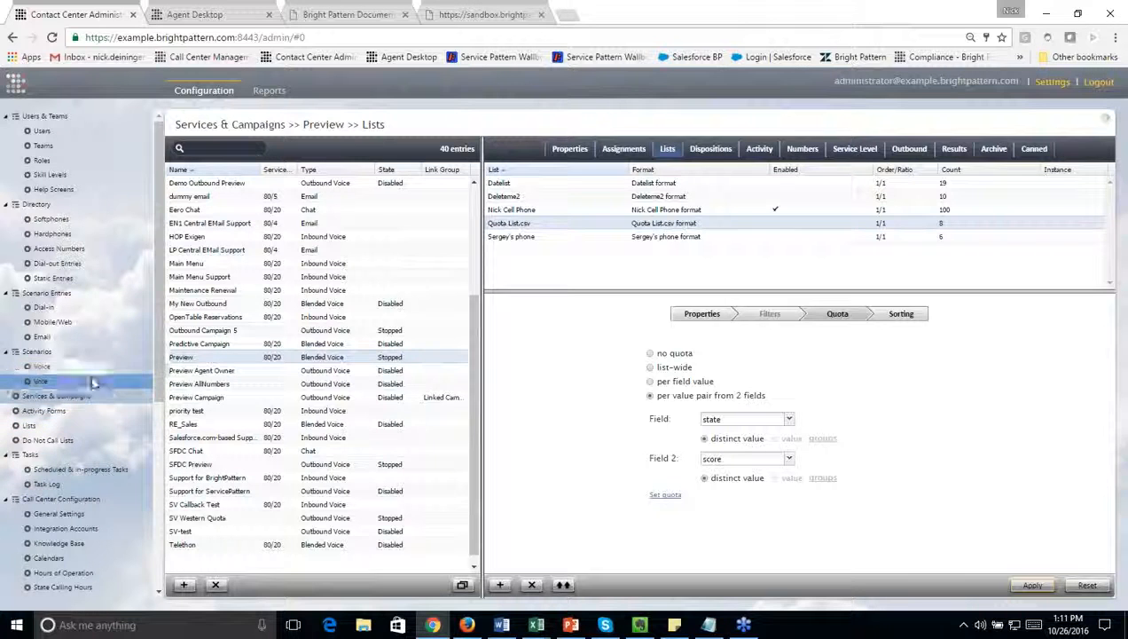
Step: Leave the campaign list for the voice scenarios, discarding the unsaved quota changes, and open the Support-Service scenario for editing
left_click(97, 369)
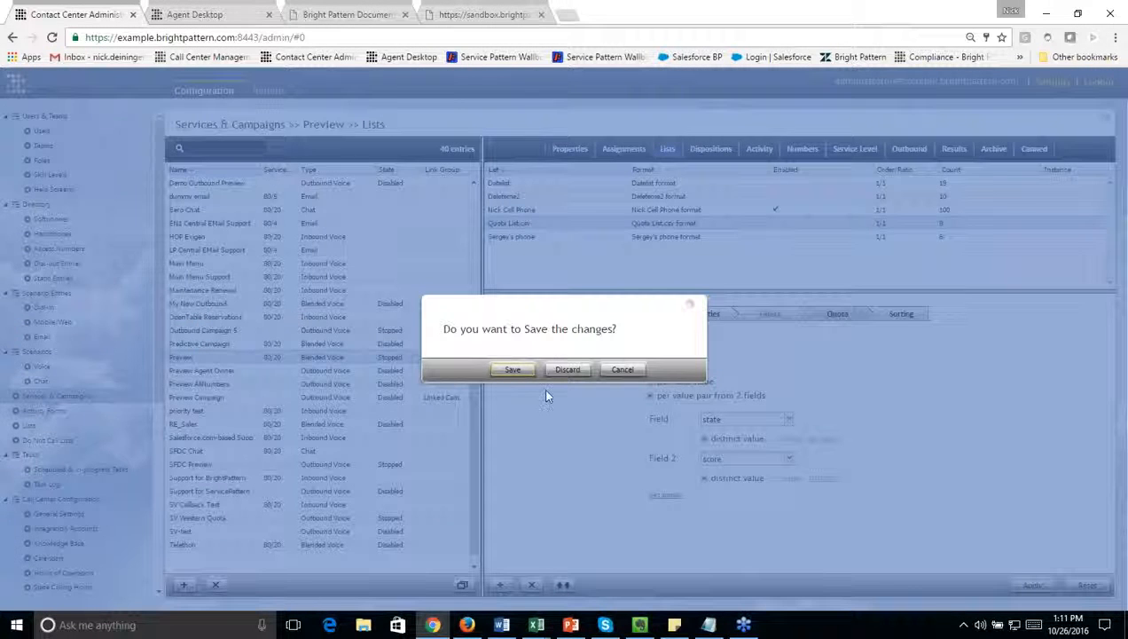
left_click(566, 369)
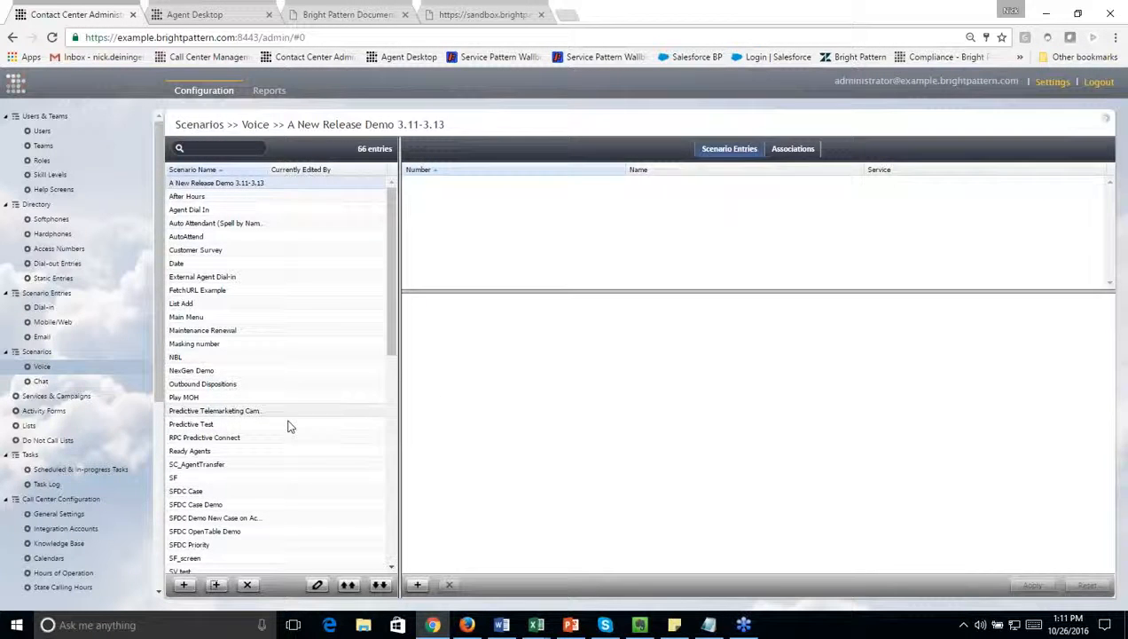
scroll(282, 424, "down", 7)
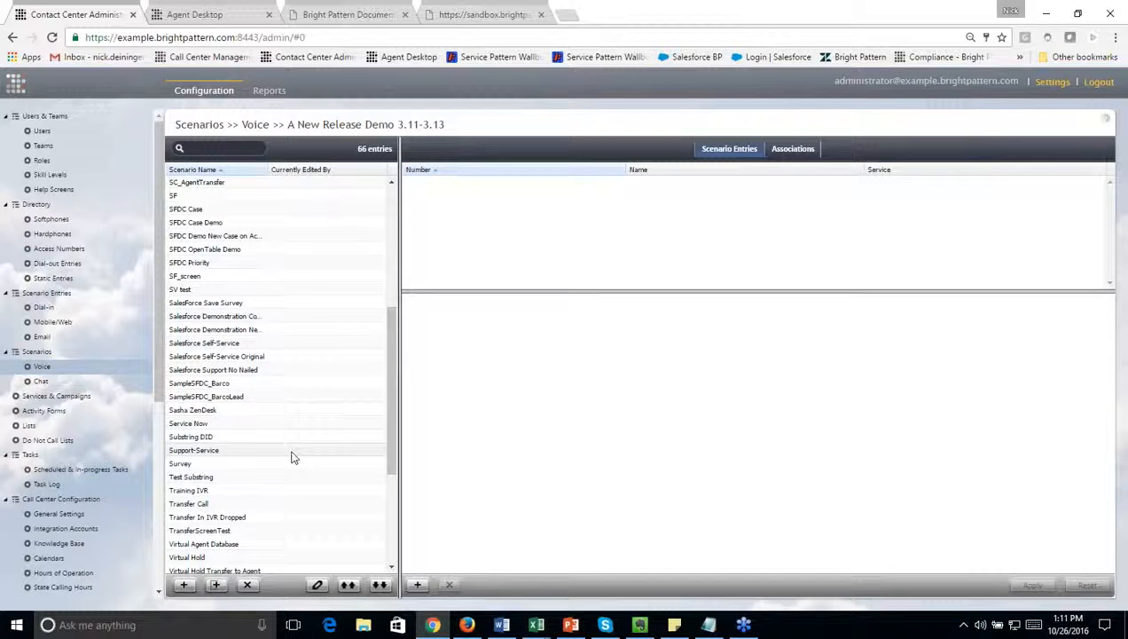
scroll(291, 456, "down", 5)
scroll(248, 372, "up", 2)
double_click(227, 323)
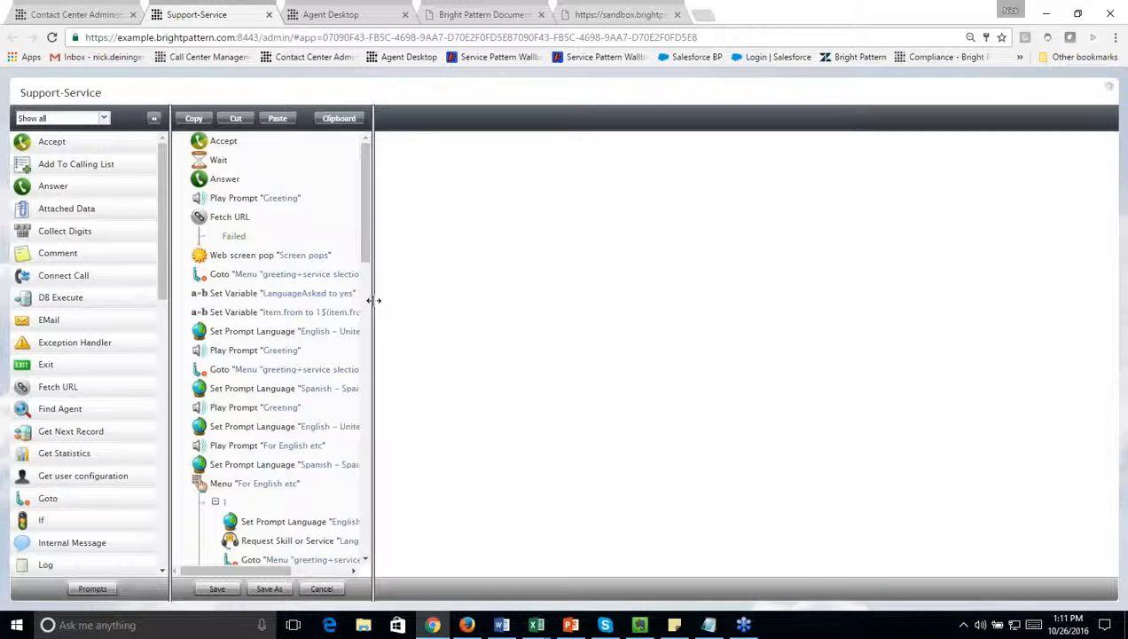
left_click_drag(373, 300, 497, 284)
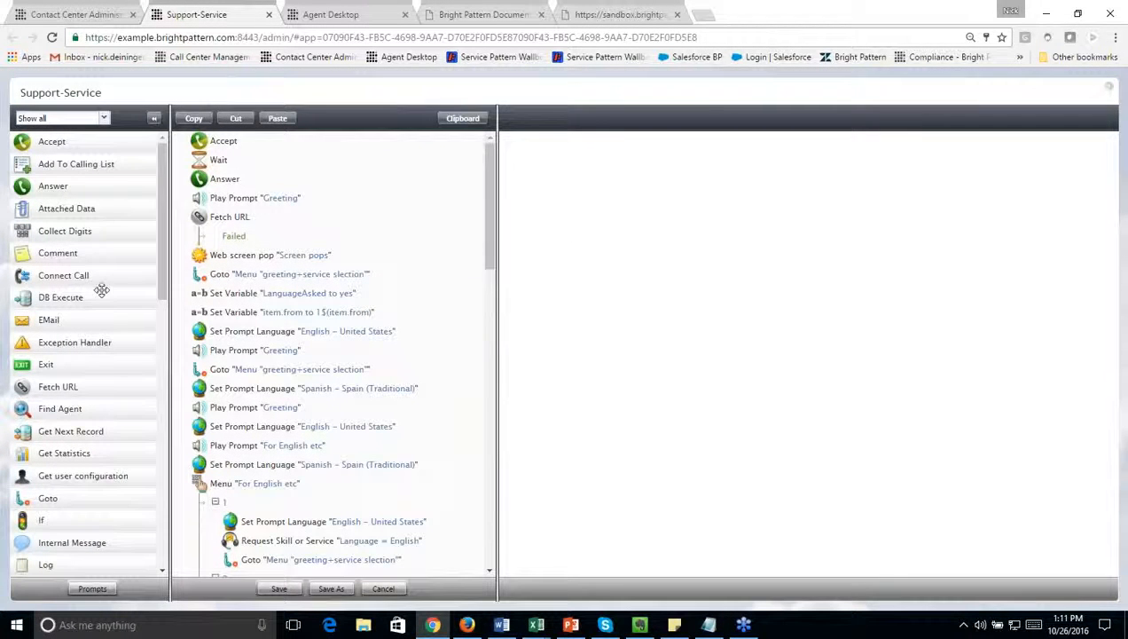
Step: Add an Internal Message block followed by an EMail block after Fetch URL in the Support-Service scenario
scroll(91, 318, "down", 3)
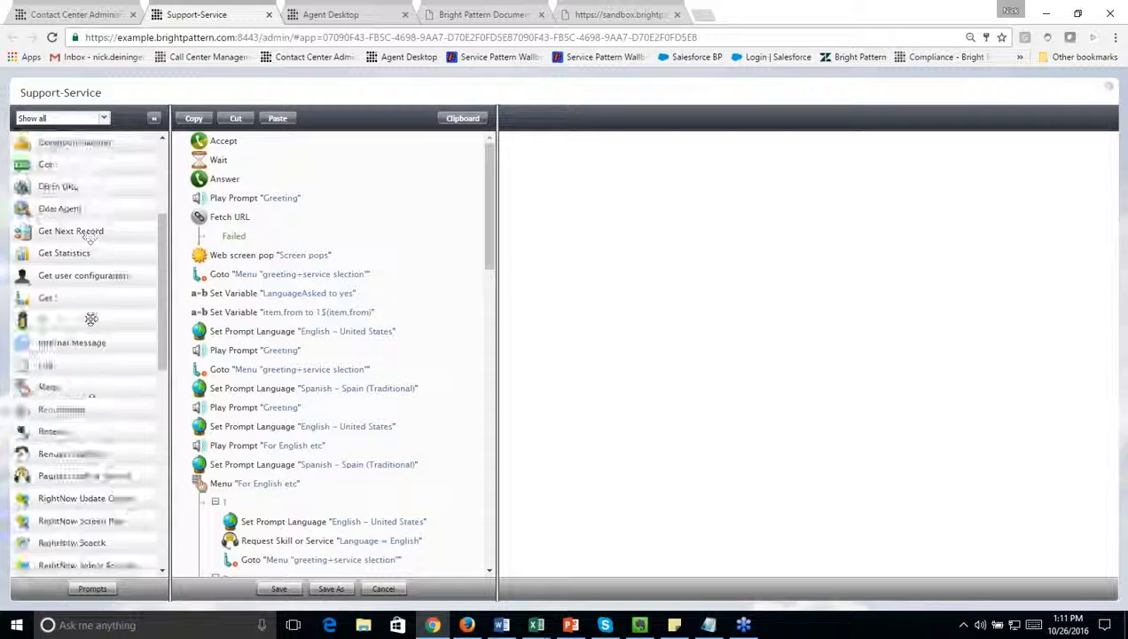
left_click_drag(80, 260, 232, 254)
scroll(102, 330, "up", 3)
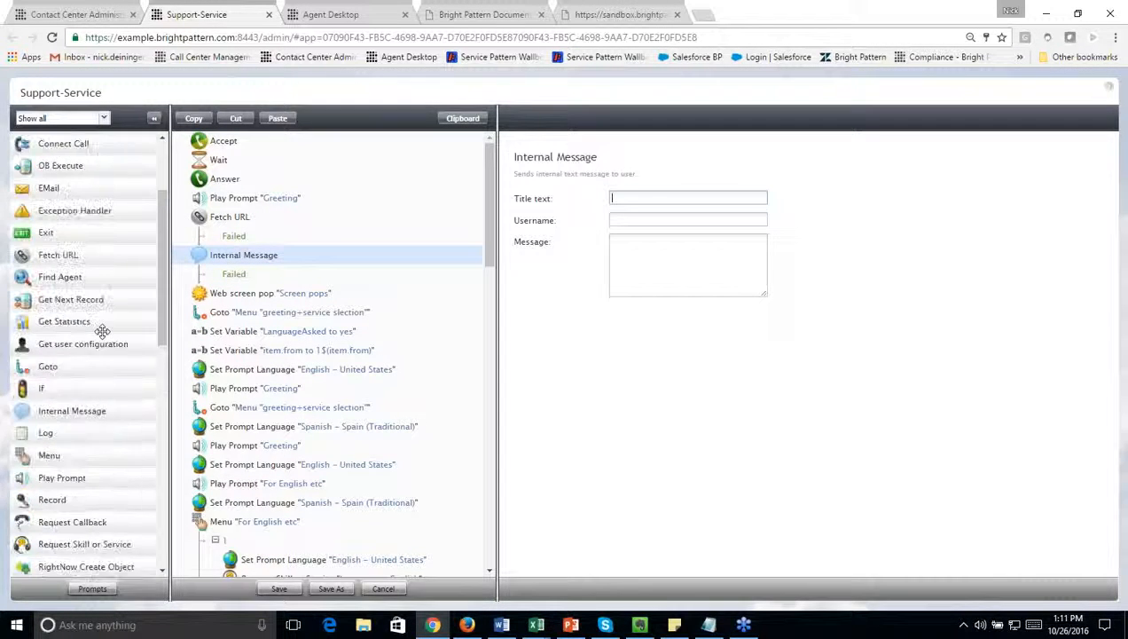
scroll(102, 330, "up", 2)
left_click_drag(55, 320, 243, 294)
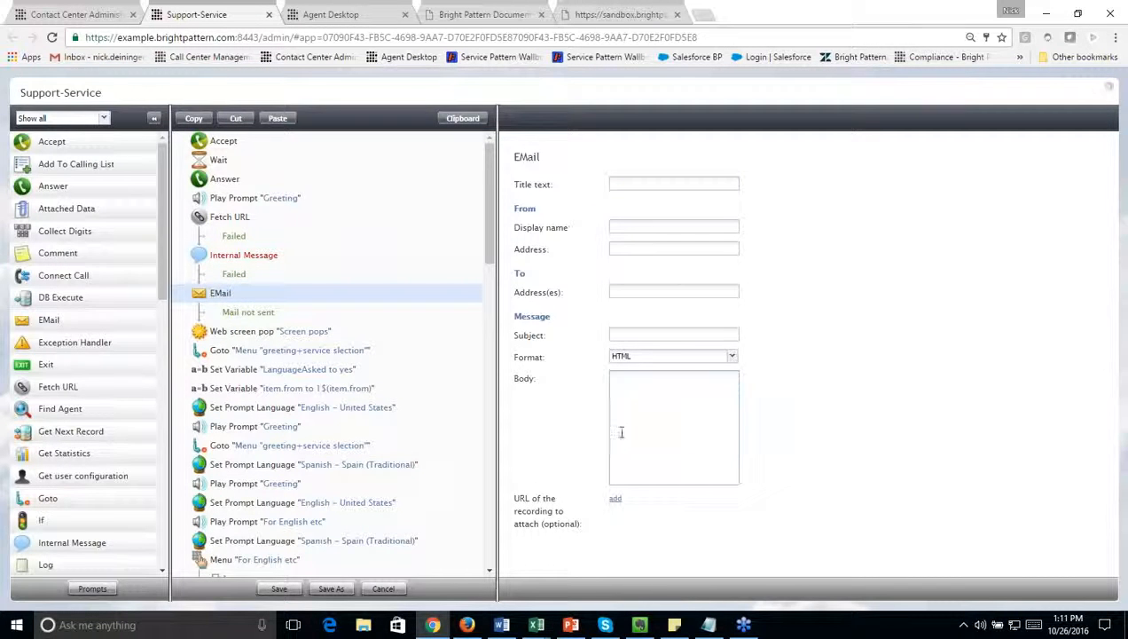
Step: Give the Internal Message block the title text "Title", enter the recipient's username, and place the cursor in its message text
left_click(256, 254)
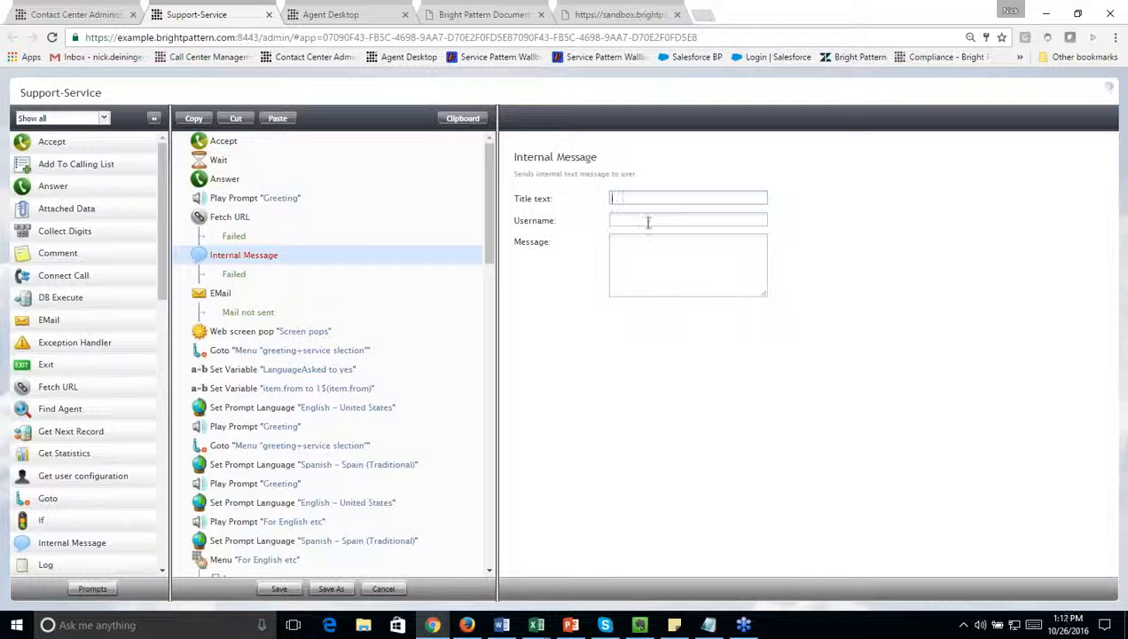
type("Title")
key("Tab")
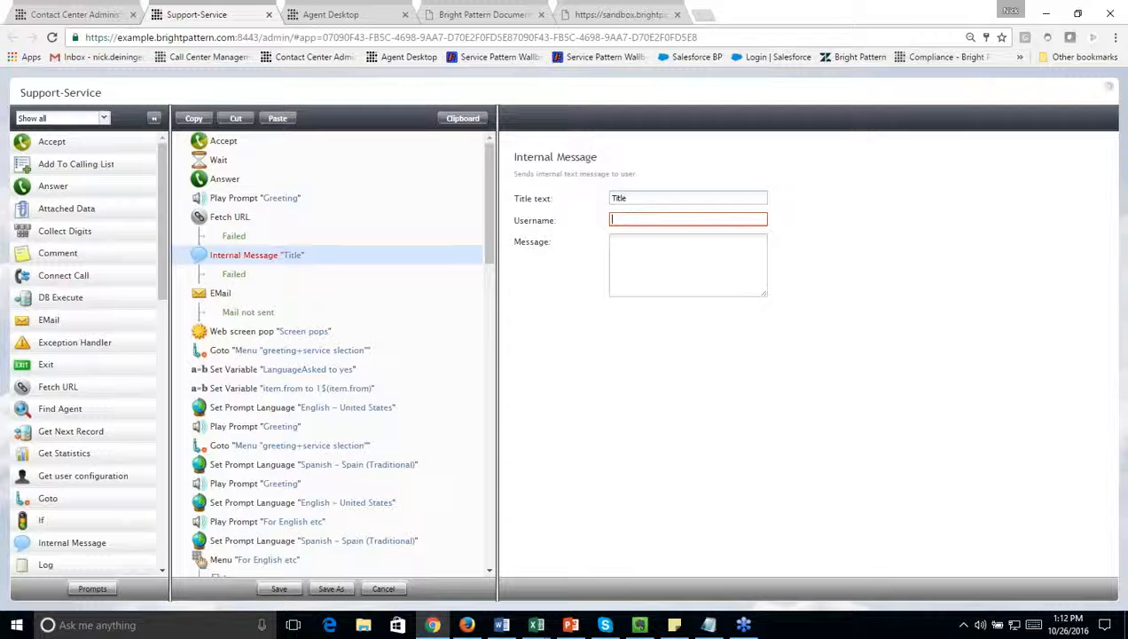
left_click(659, 280)
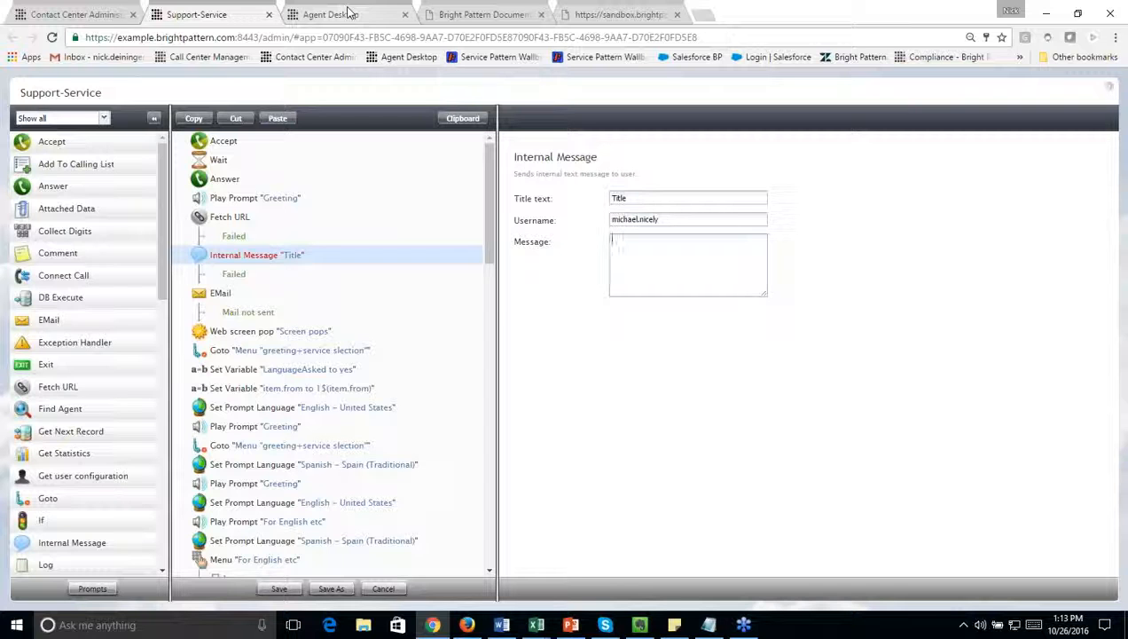
Step: Return to Contact Center Administrator and review the general properties and sorting order of Quota List.csv in the Preview campaign
left_click(117, 14)
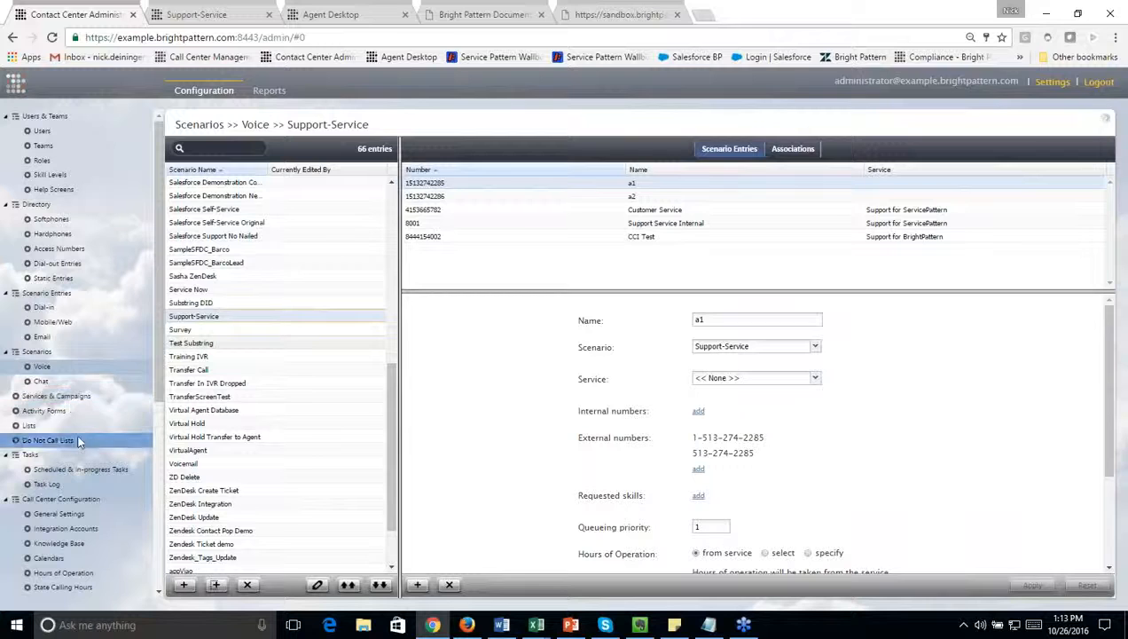
left_click(29, 426)
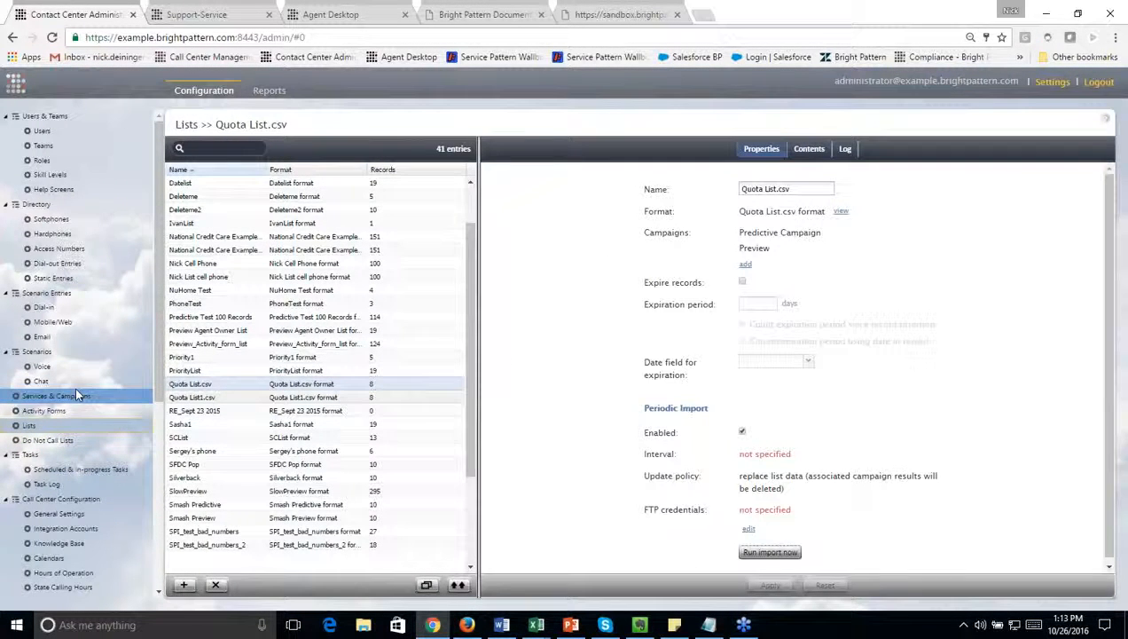
left_click(76, 394)
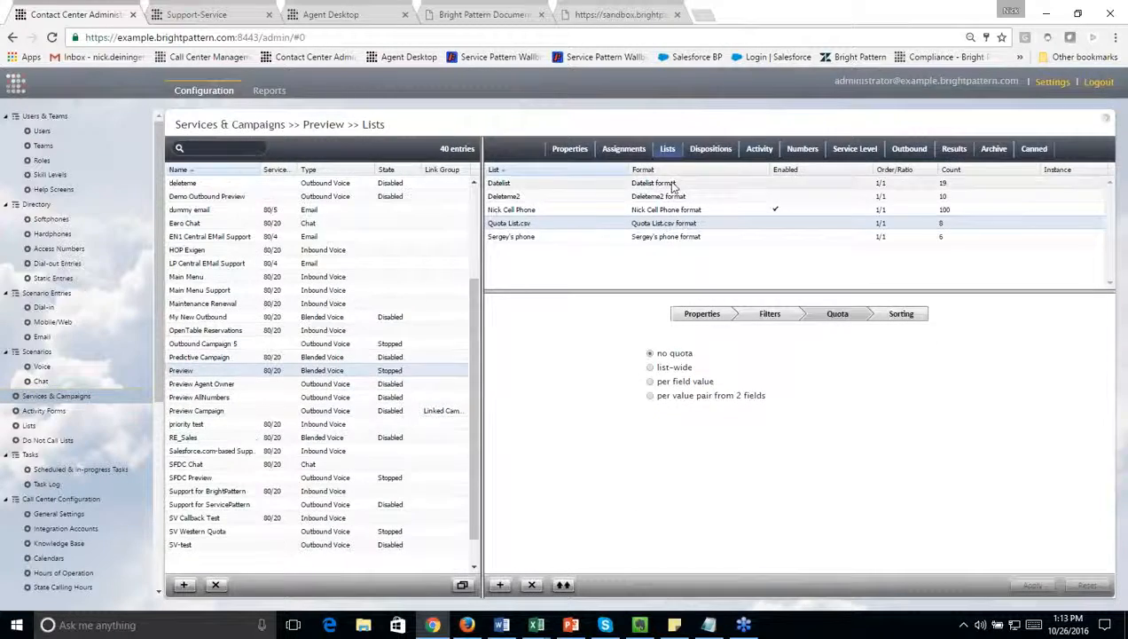
left_click(701, 313)
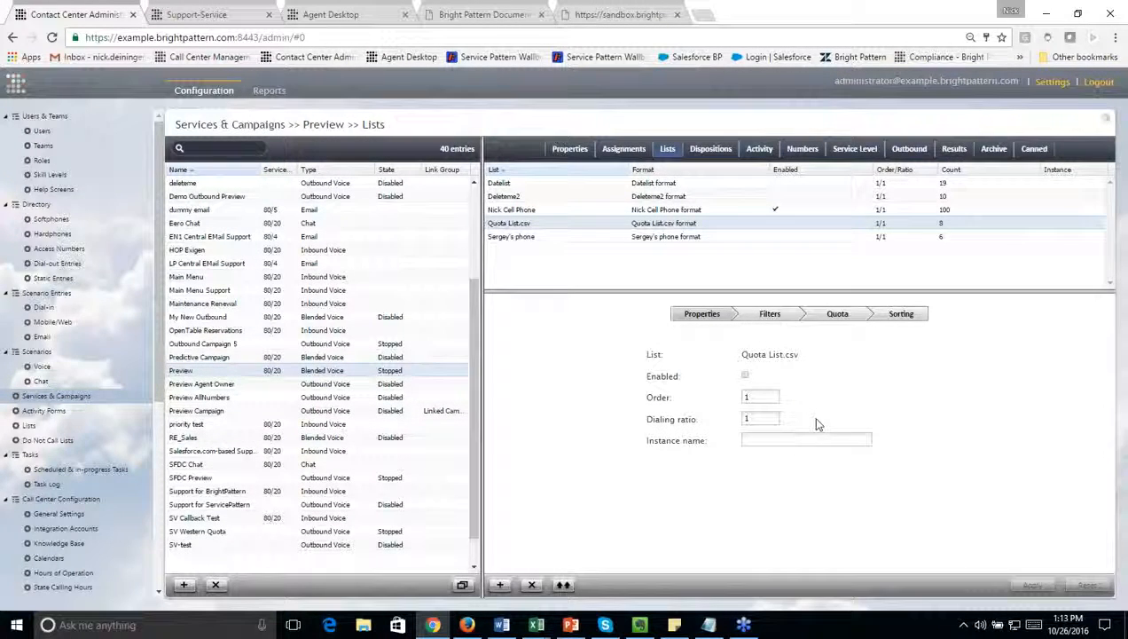
left_click(903, 316)
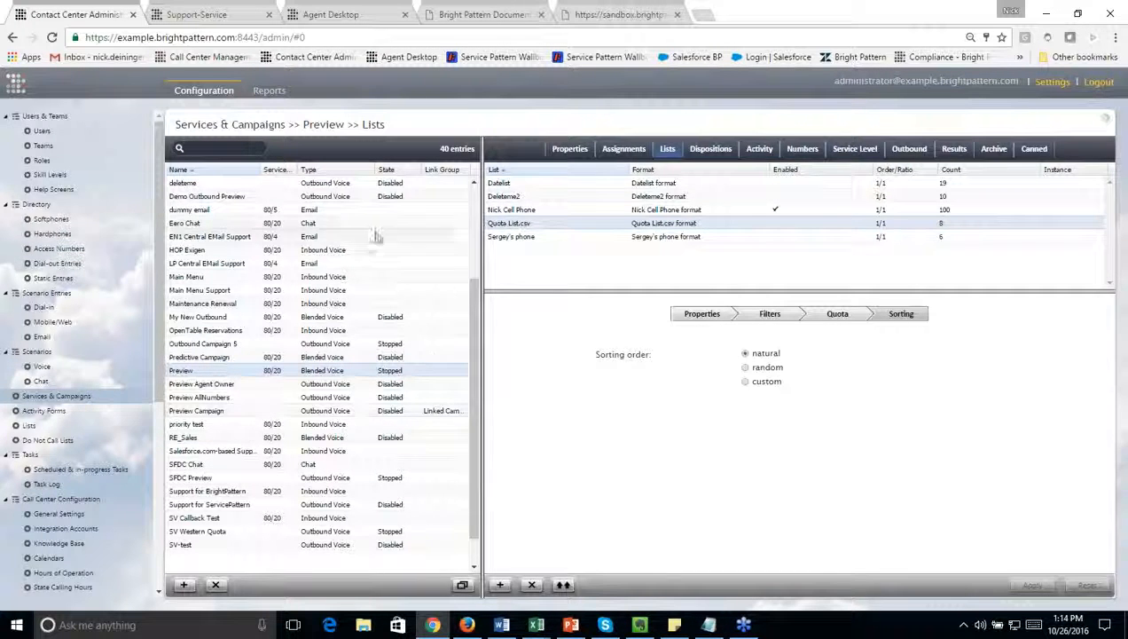
Step: Open the call center's chat settings and examine the Agent Ramp-up Interval
scroll(53, 355, "down", 5)
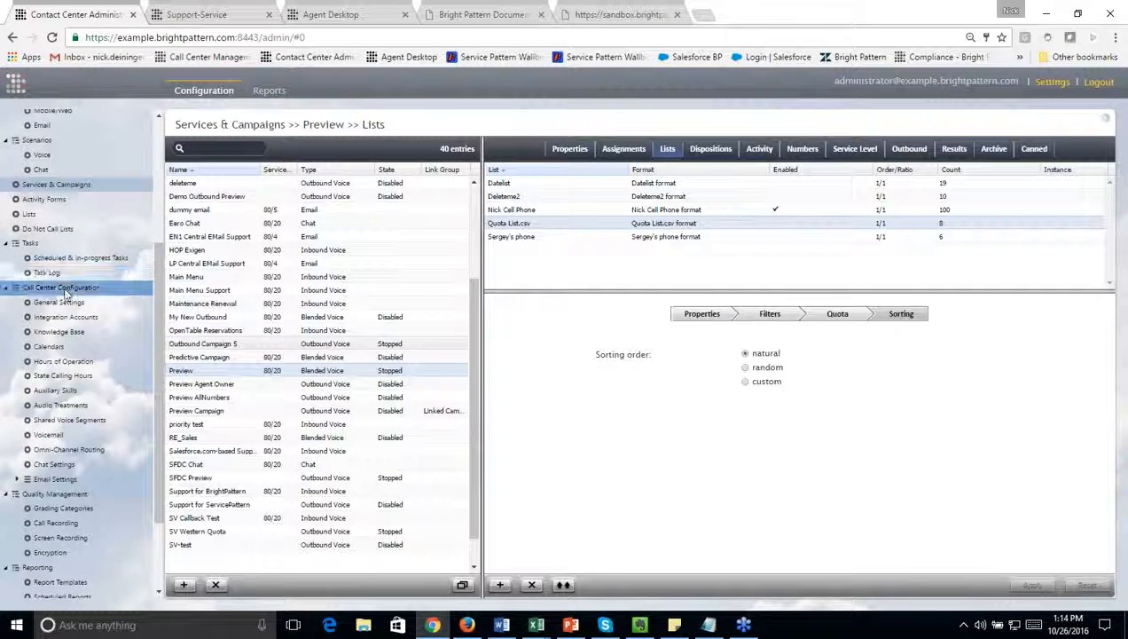
left_click(72, 463)
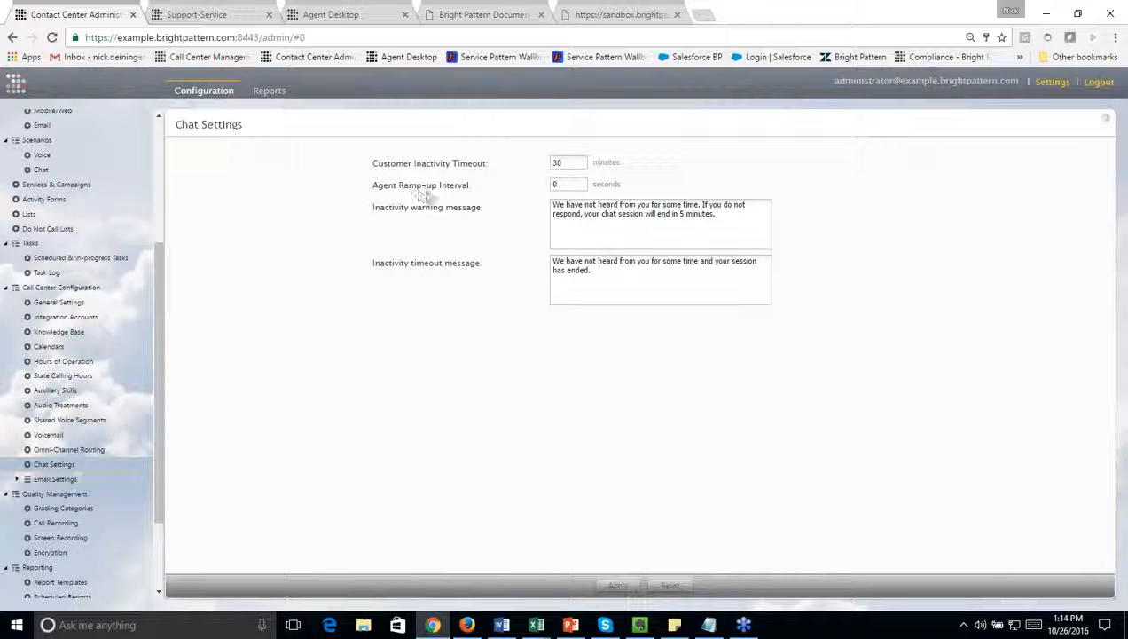
left_click(563, 184)
Step: Switch to Agent Desktop and show the agent's list of recent interactions
left_click(330, 15)
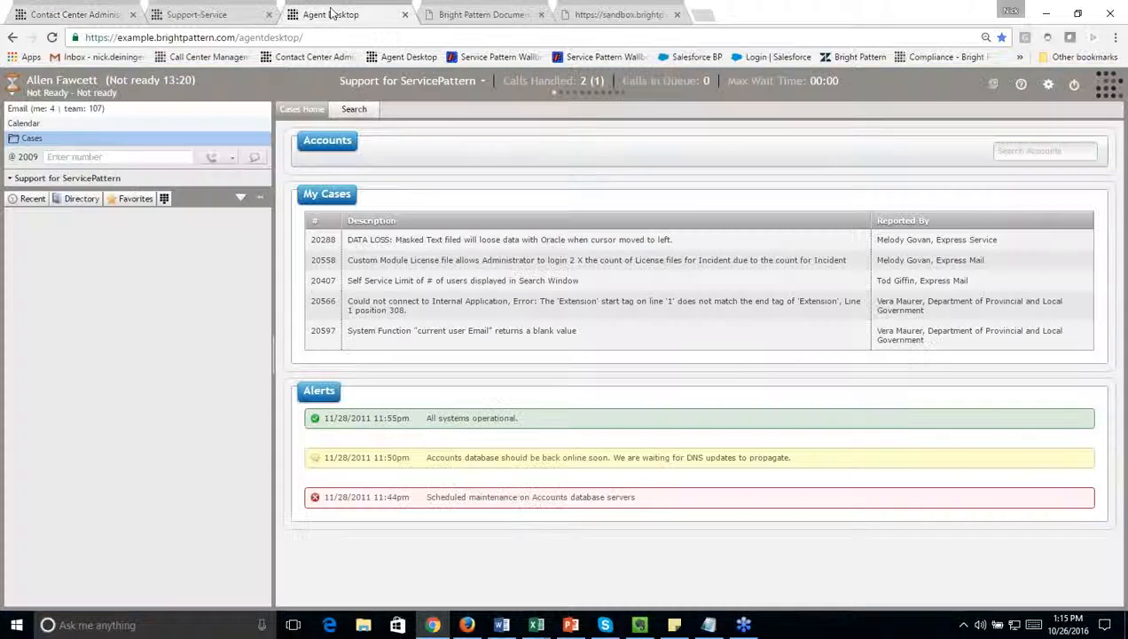
left_click(27, 203)
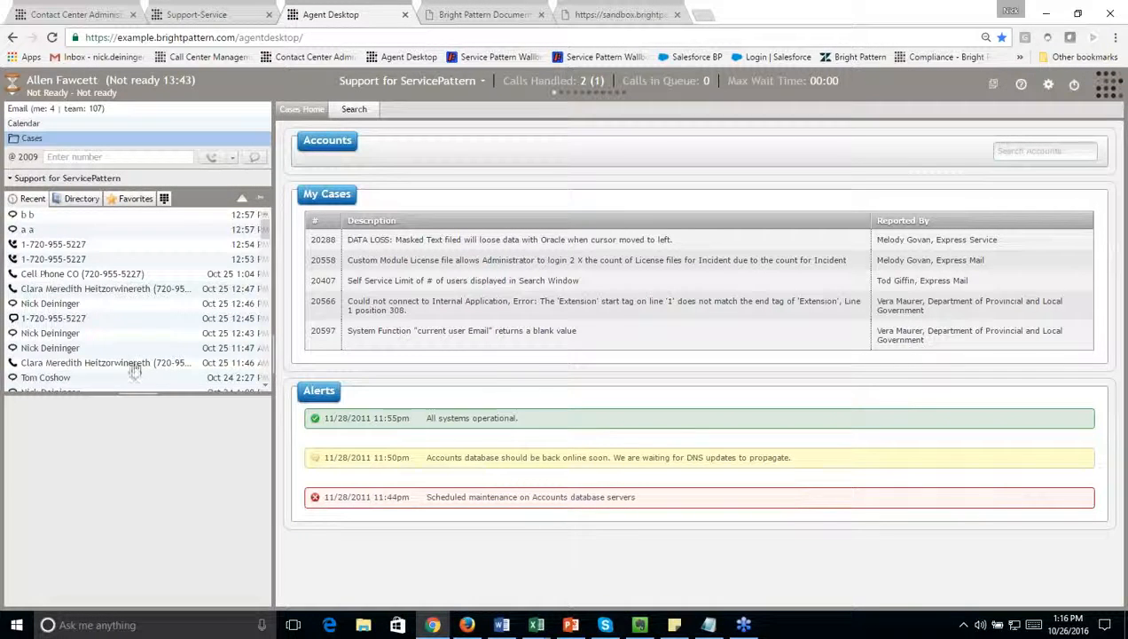
Step: Return to Contact Center Administrator, open the Admin role's properties, and highlight the Use Recent Calls tab privilege
left_click(78, 11)
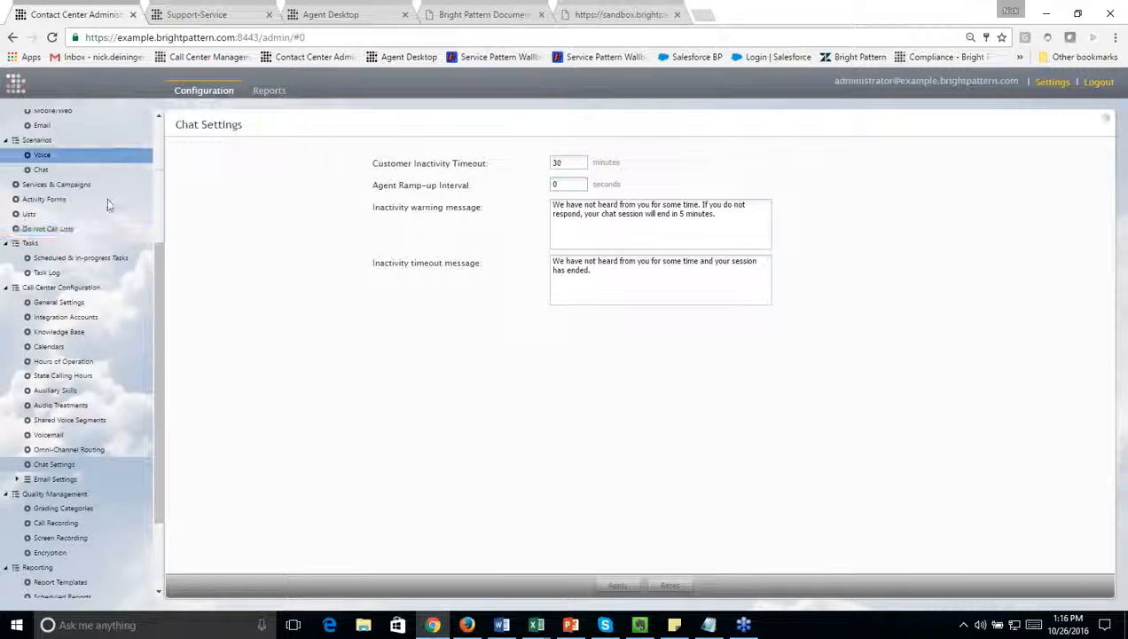
scroll(98, 230, "up", 4)
left_click(65, 159)
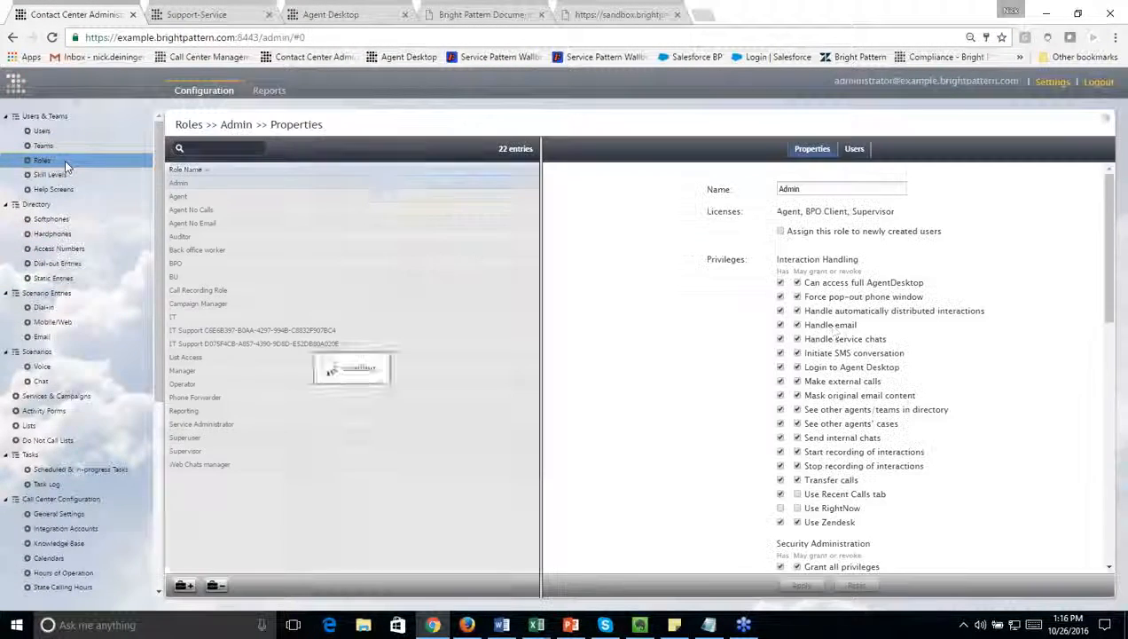
left_click_drag(887, 494, 800, 497)
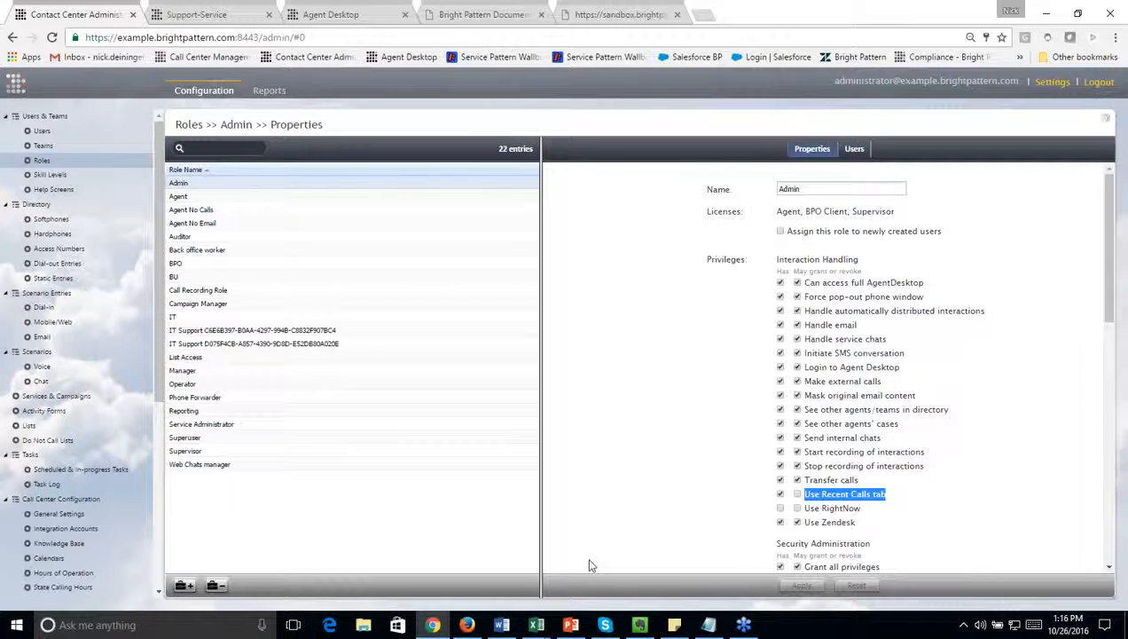
Step: Switch to the supervisor's Agent Desktop and apply a custom alert with notification for the Not ready agent state above 1:00
mouse_move(471, 627)
left_click(472, 626)
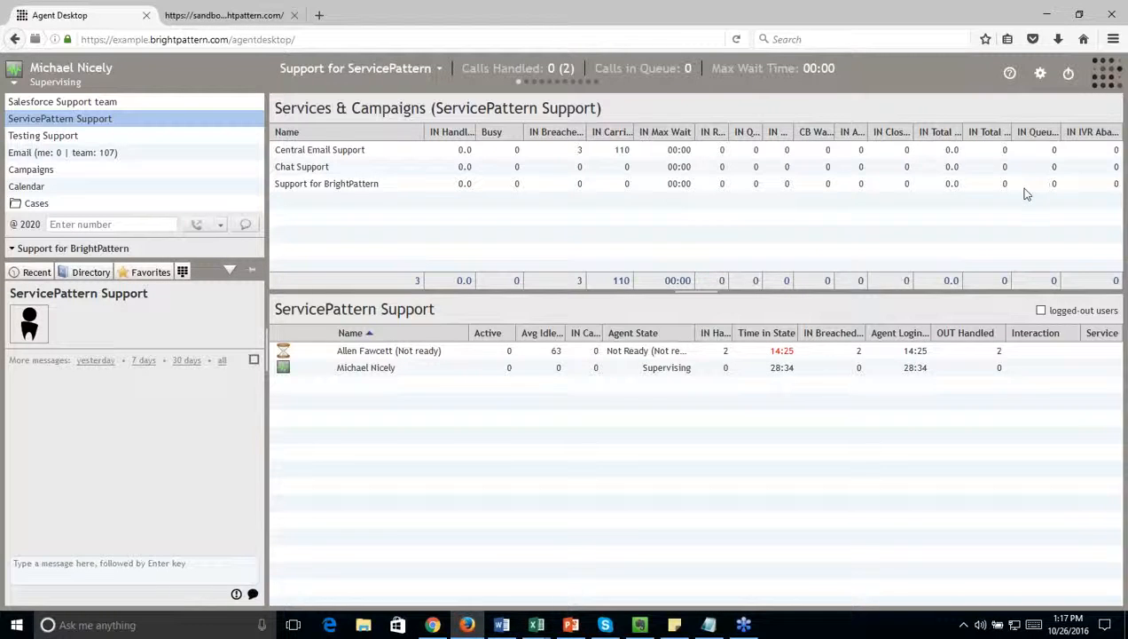
left_click(1040, 78)
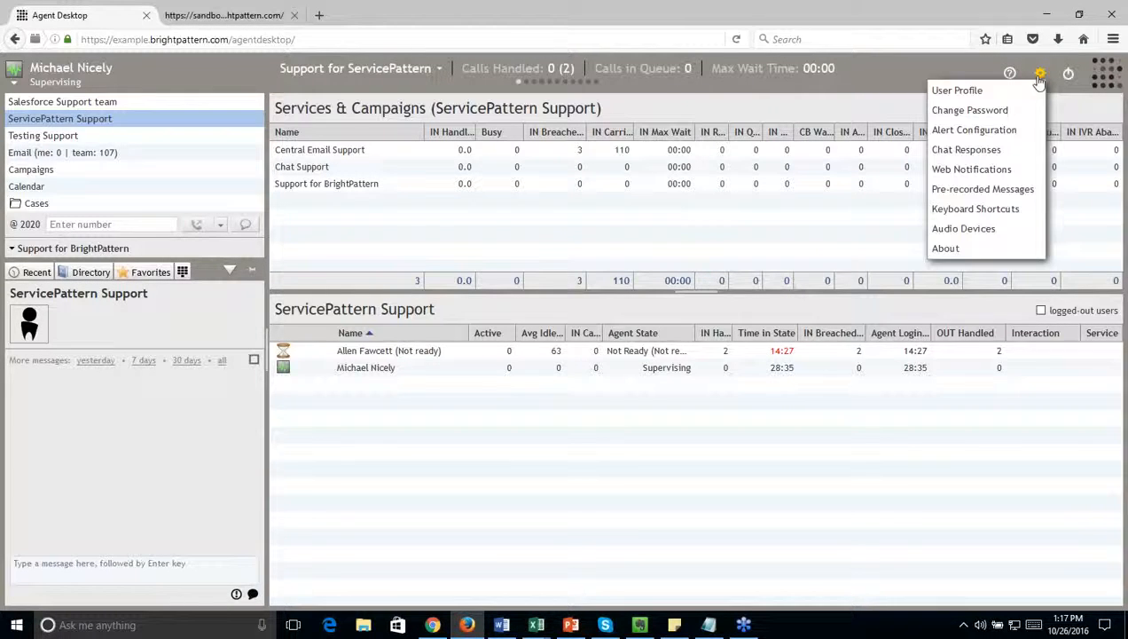
left_click(1005, 131)
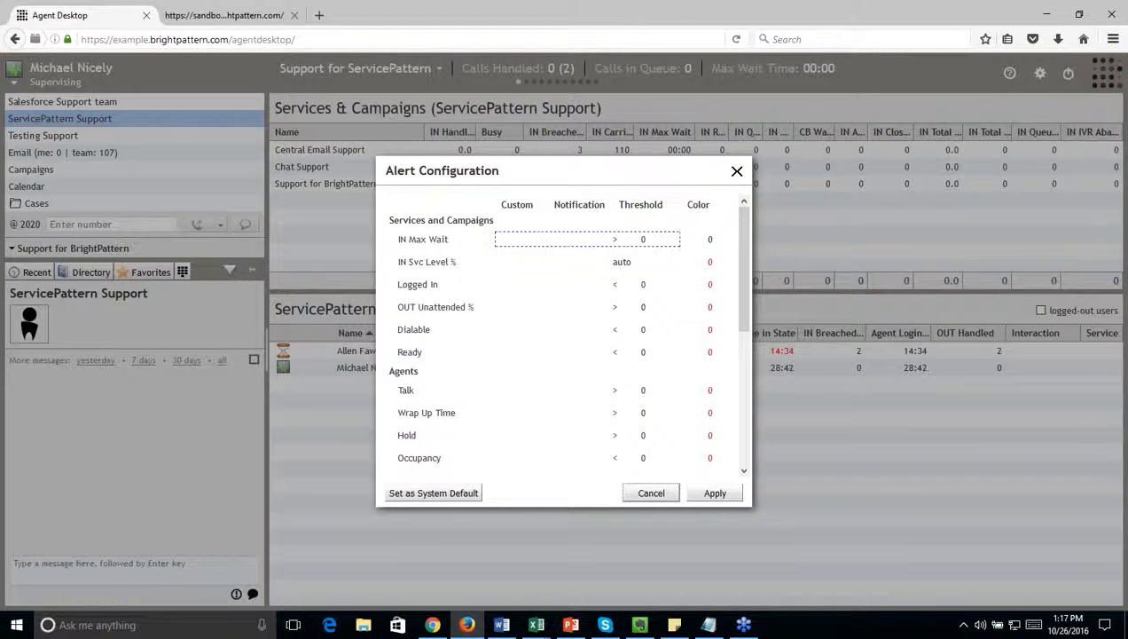
scroll(572, 319, "down", 1)
scroll(572, 319, "down", 5)
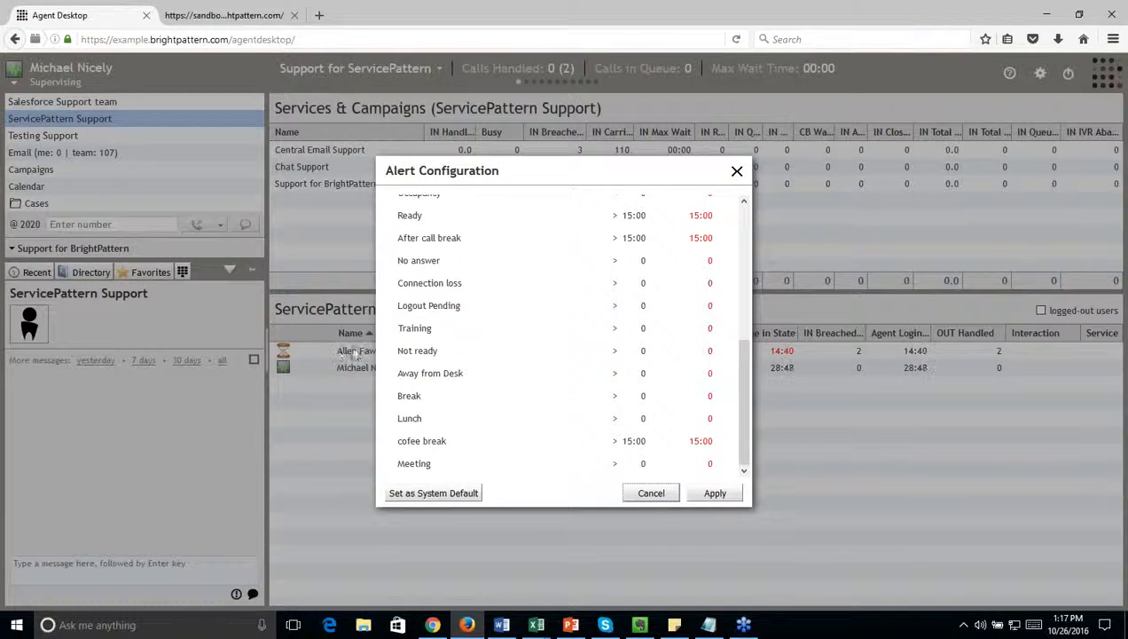
left_click(518, 352)
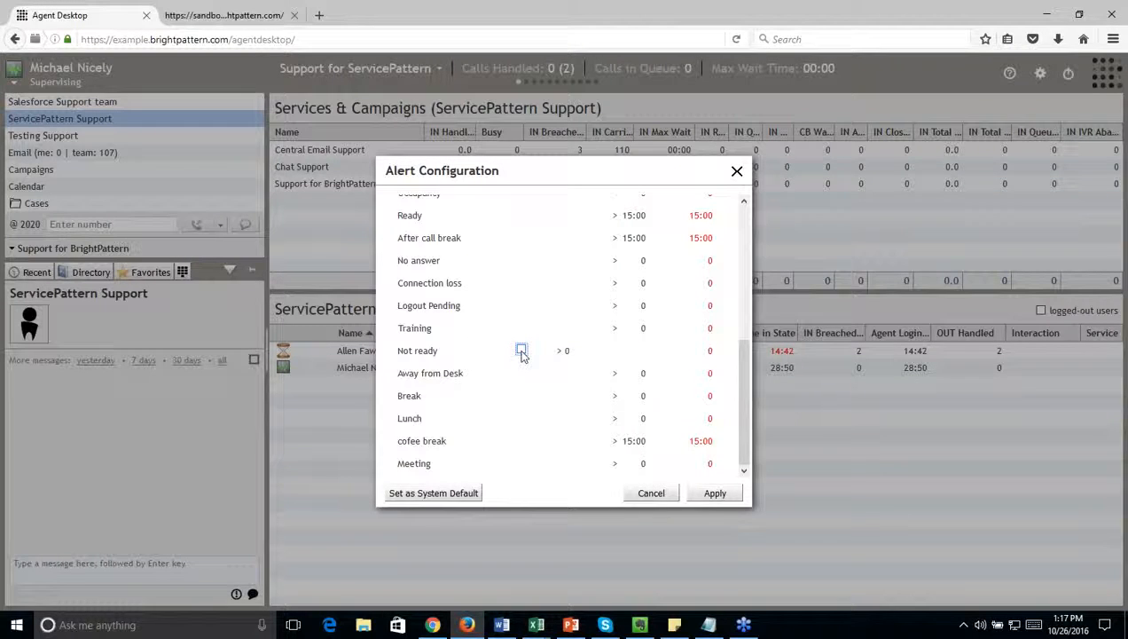
left_click(521, 351)
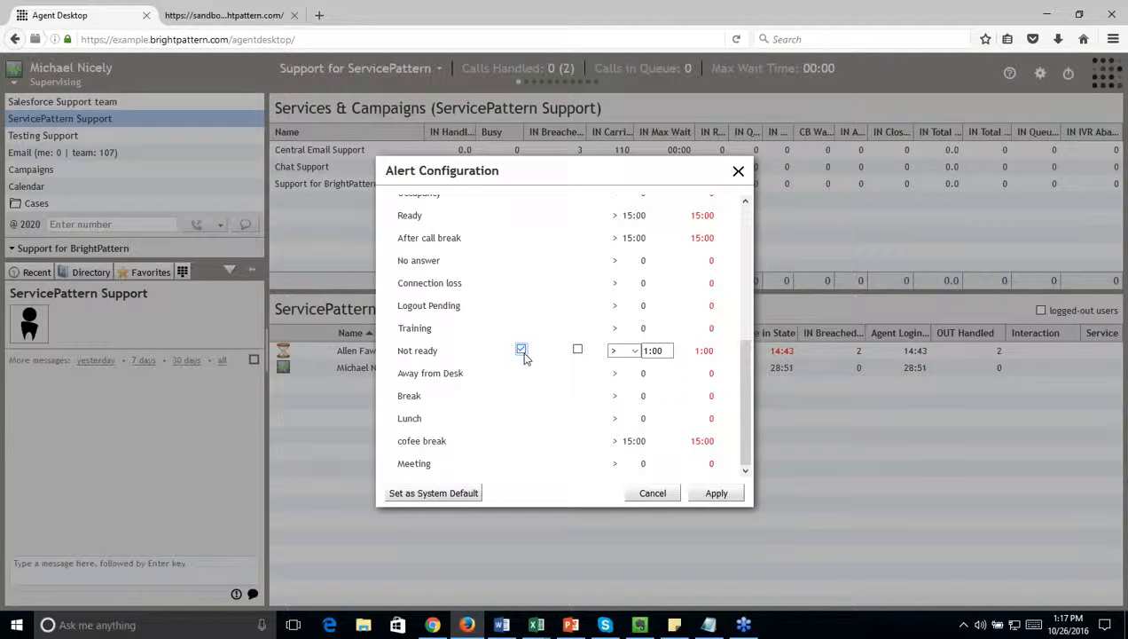
left_click(577, 351)
left_click(715, 495)
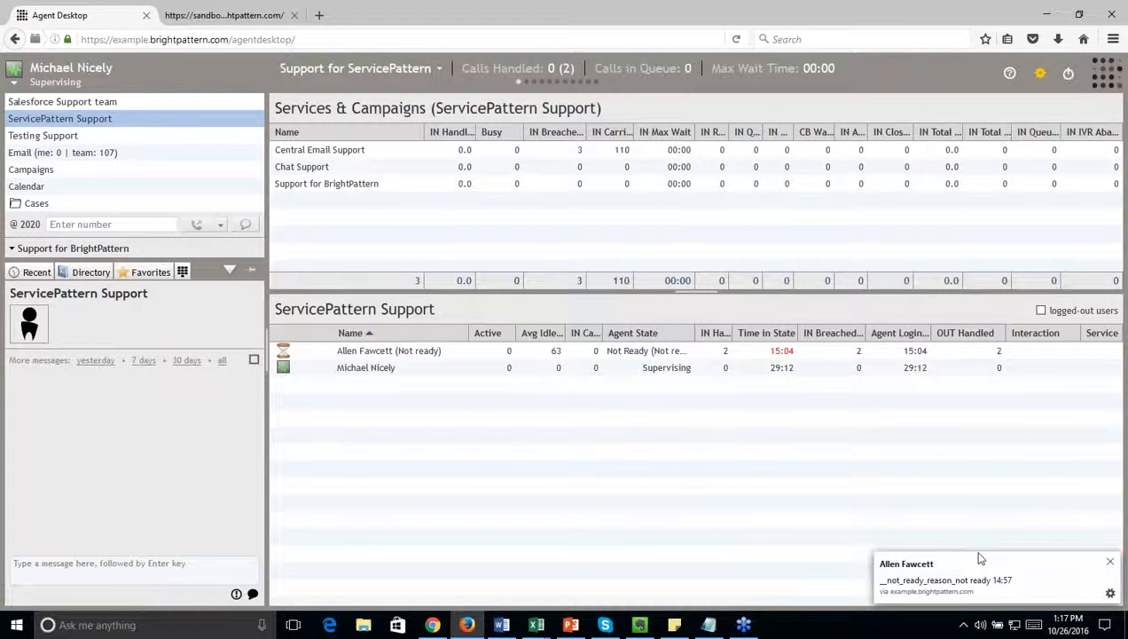
left_click(1039, 11)
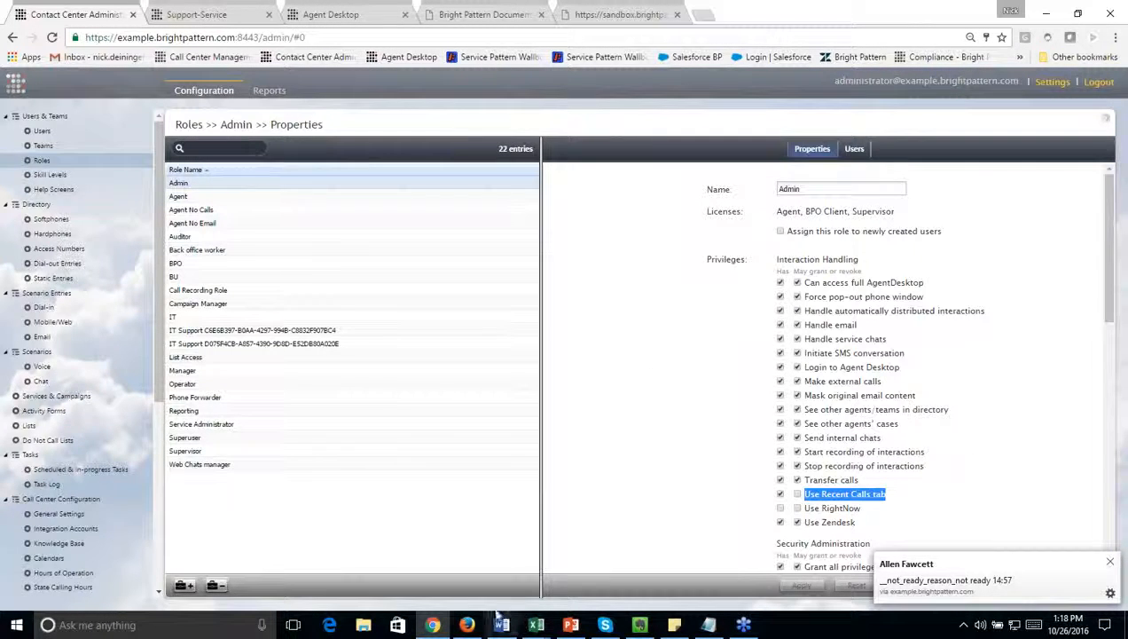
Step: Return to Agent Desktop's alert configuration, turn off the custom Not ready alert, and apply the change
left_click(470, 624)
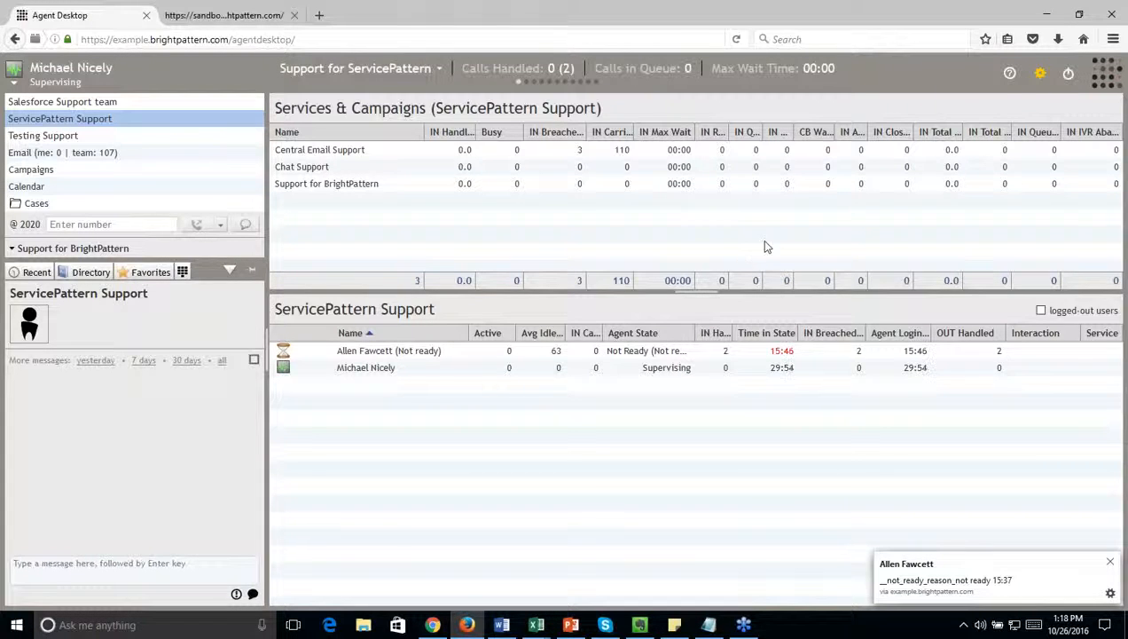
left_click(1041, 77)
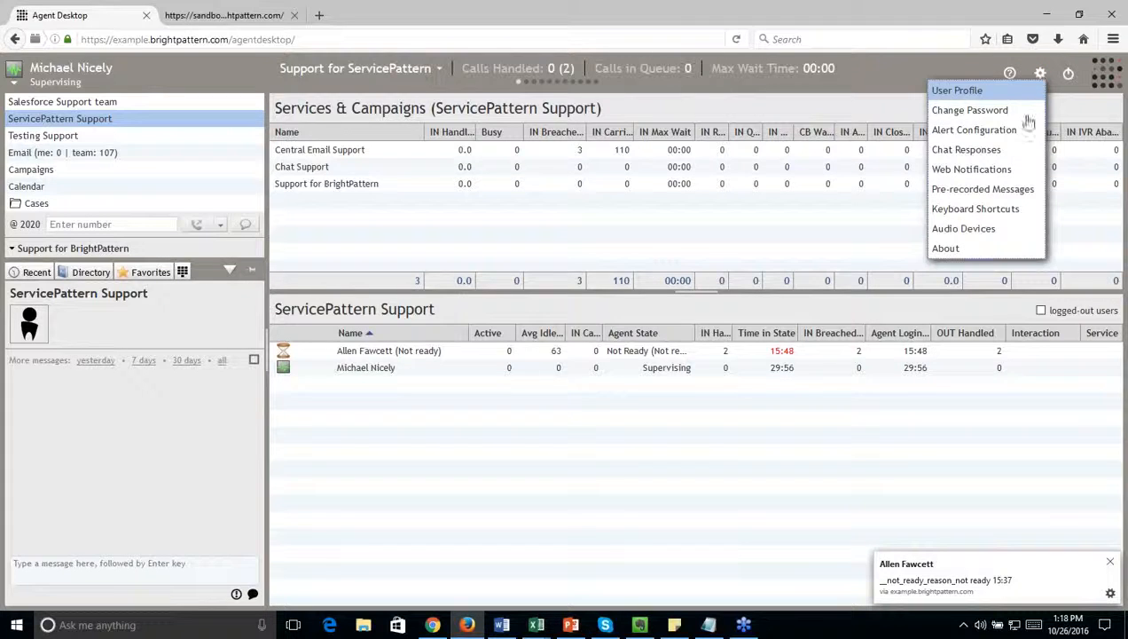
left_click(1008, 149)
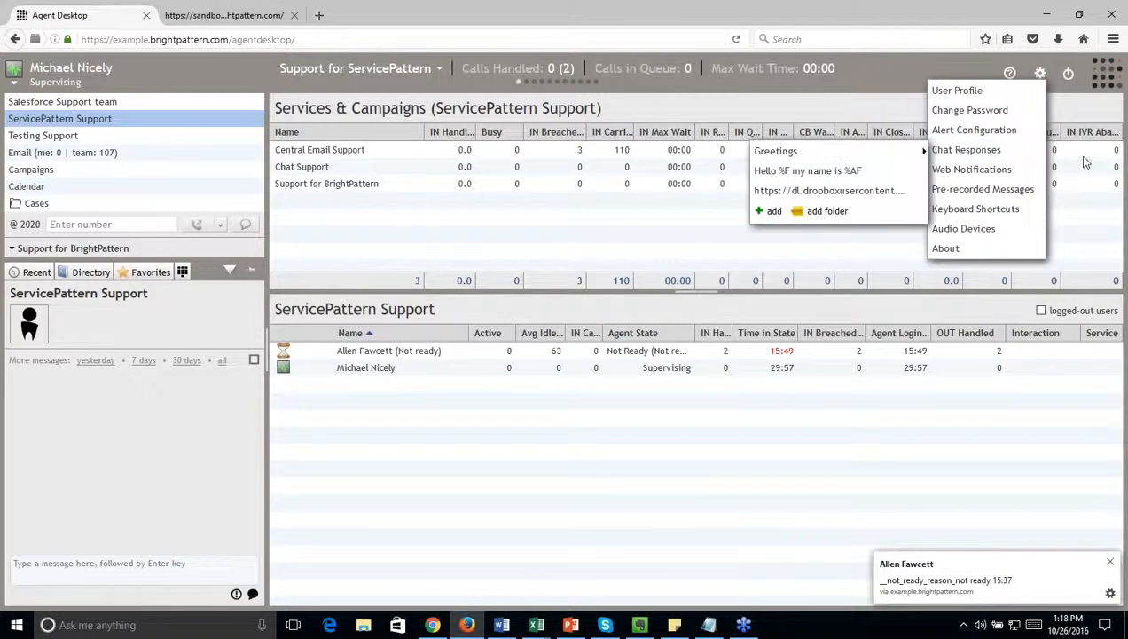
left_click(974, 130)
scroll(568, 384, "down", 5)
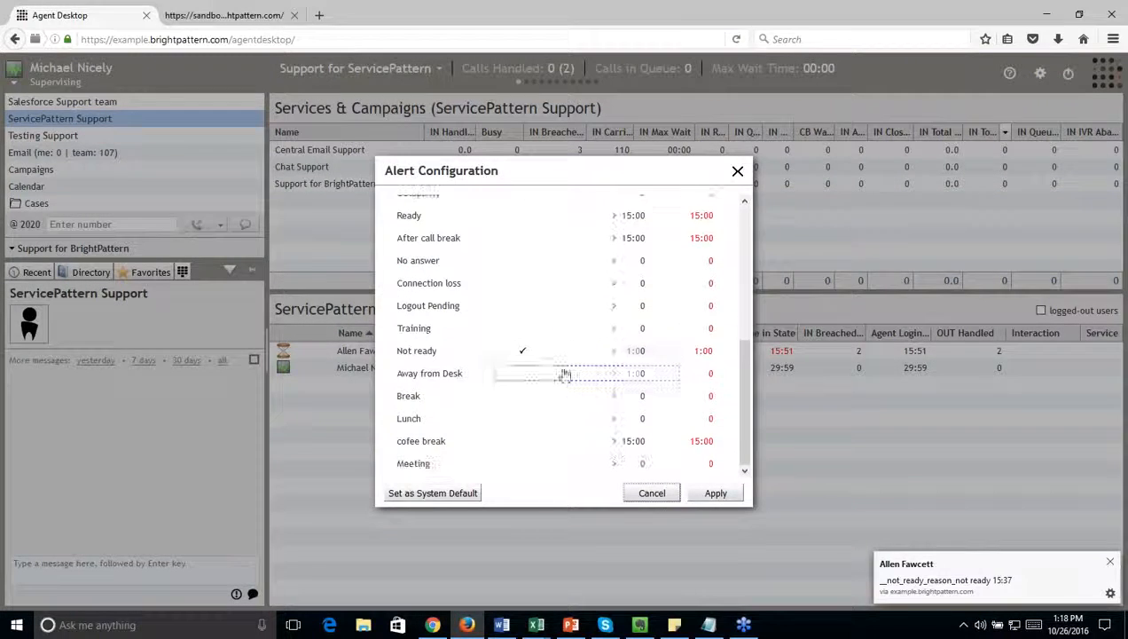
left_click(520, 353)
left_click(521, 350)
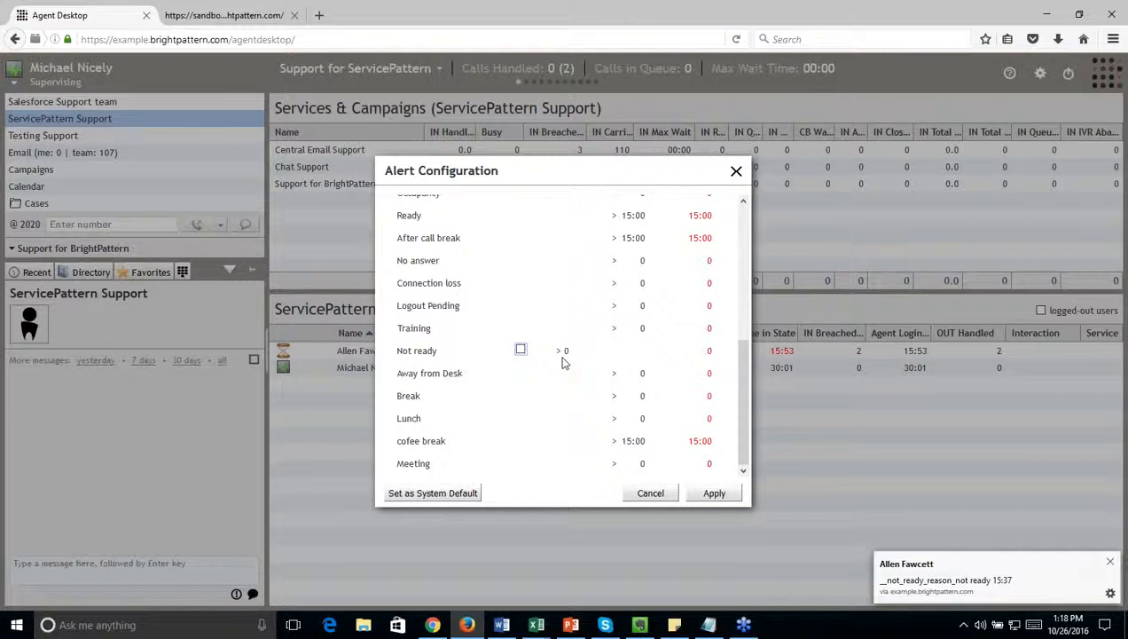
left_click(703, 490)
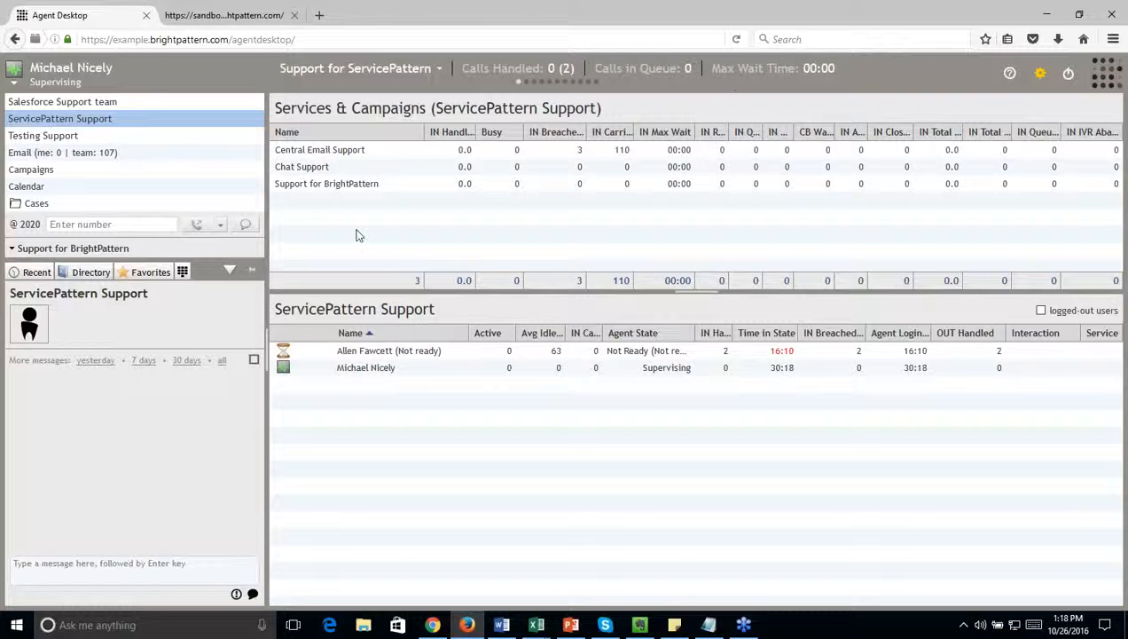
Step: Open the Bright Pattern documentation site at help.brightpattern.com in a new browser tab
left_click(241, 15)
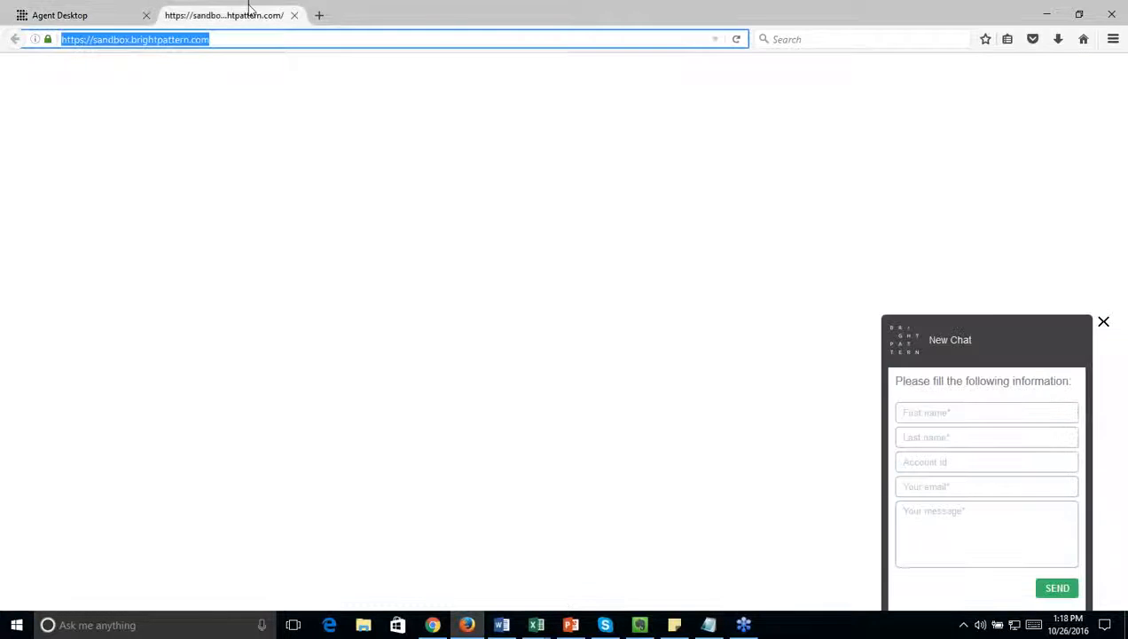
left_click(319, 16)
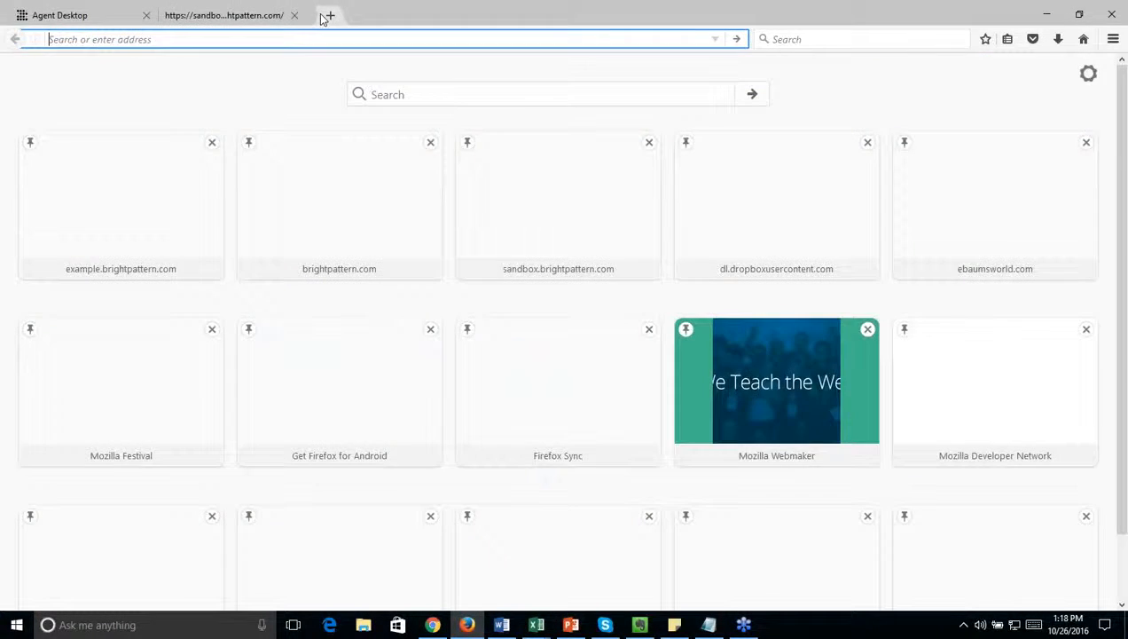
type("help.nbr")
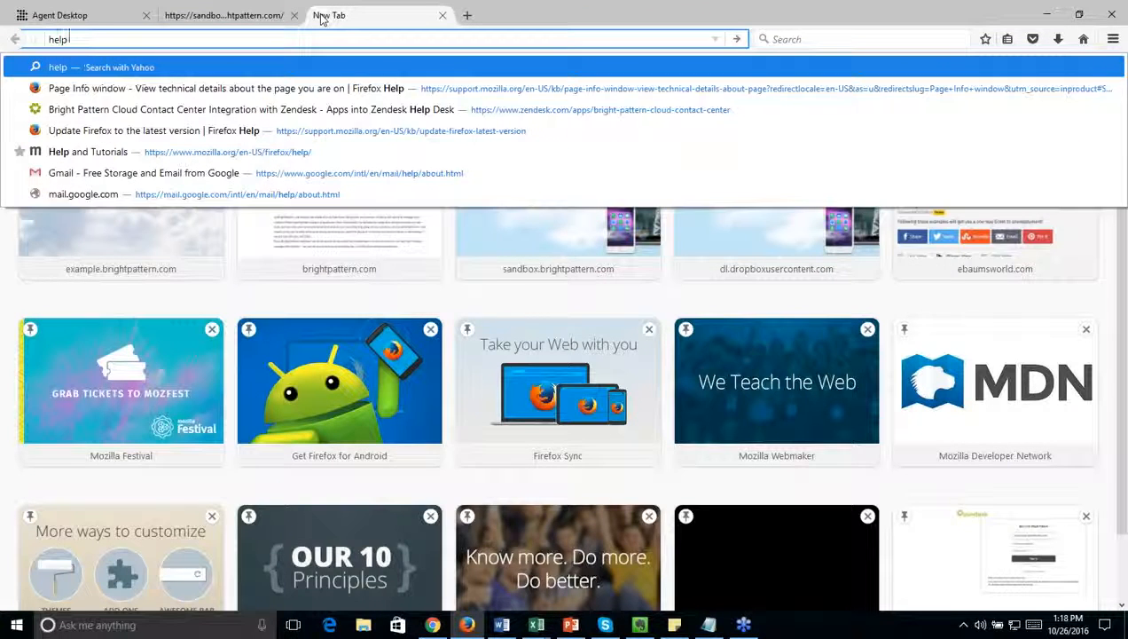
key("BackSpace")
key("BackSpace")
key("BackSpace")
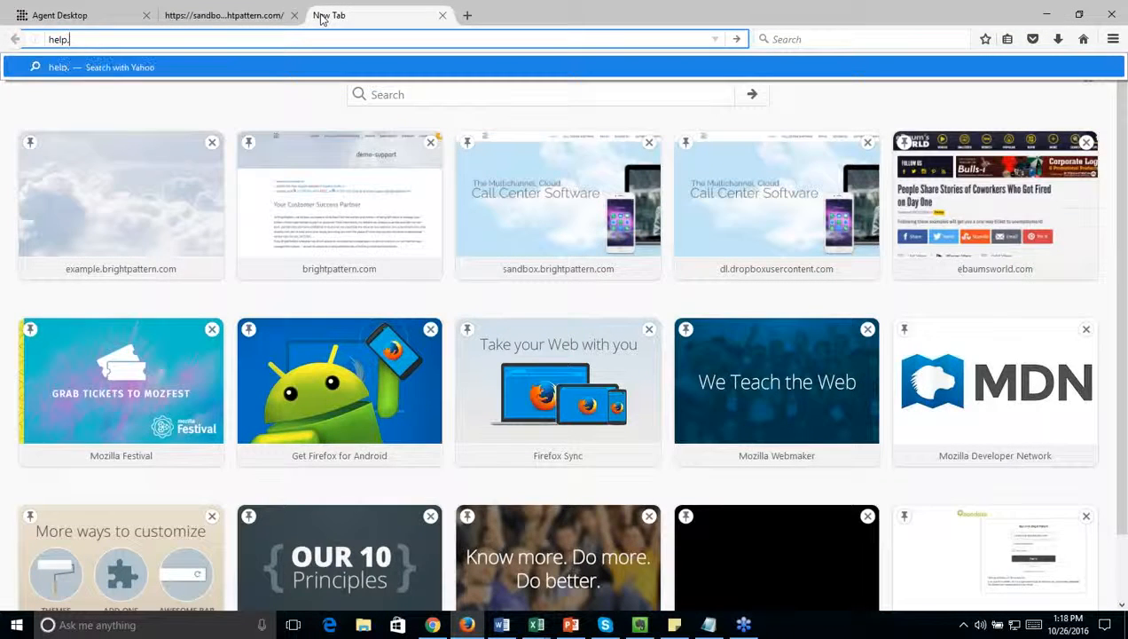
type("brightpattern.com")
key("Return")
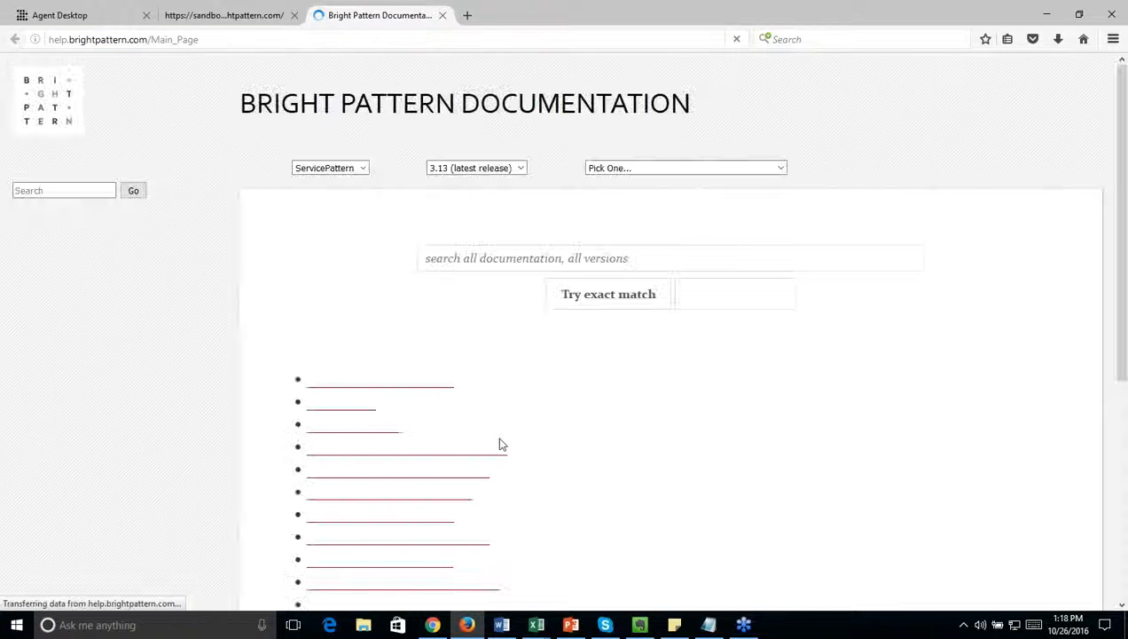
Step: Search all documentation for "chat topic" and look over the search results
scroll(424, 391, "down", 3)
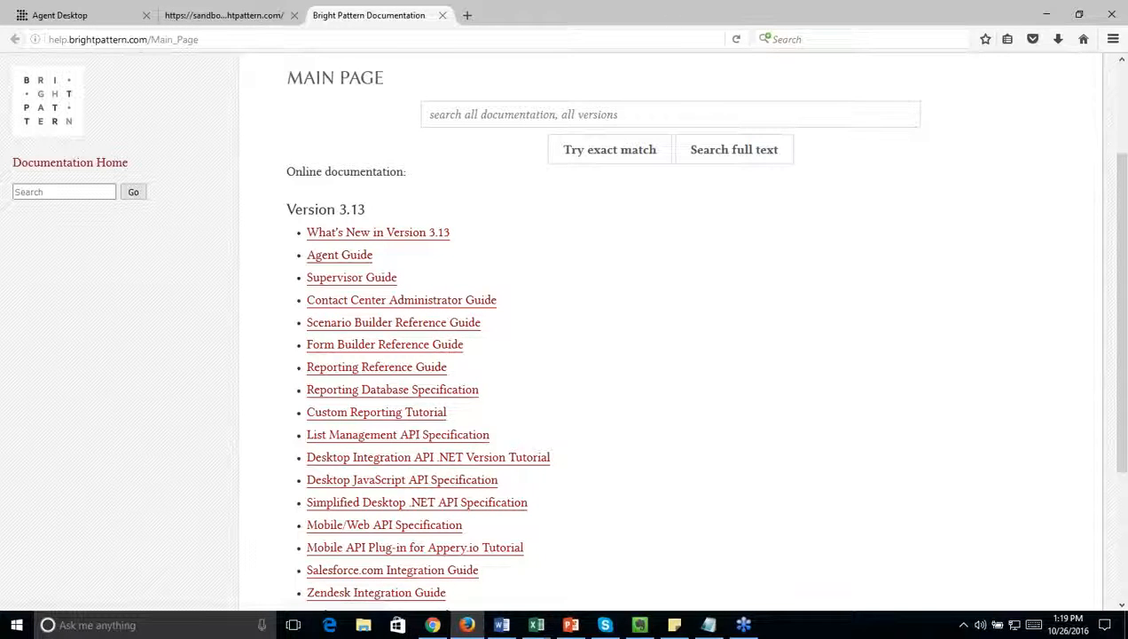
left_click(486, 114)
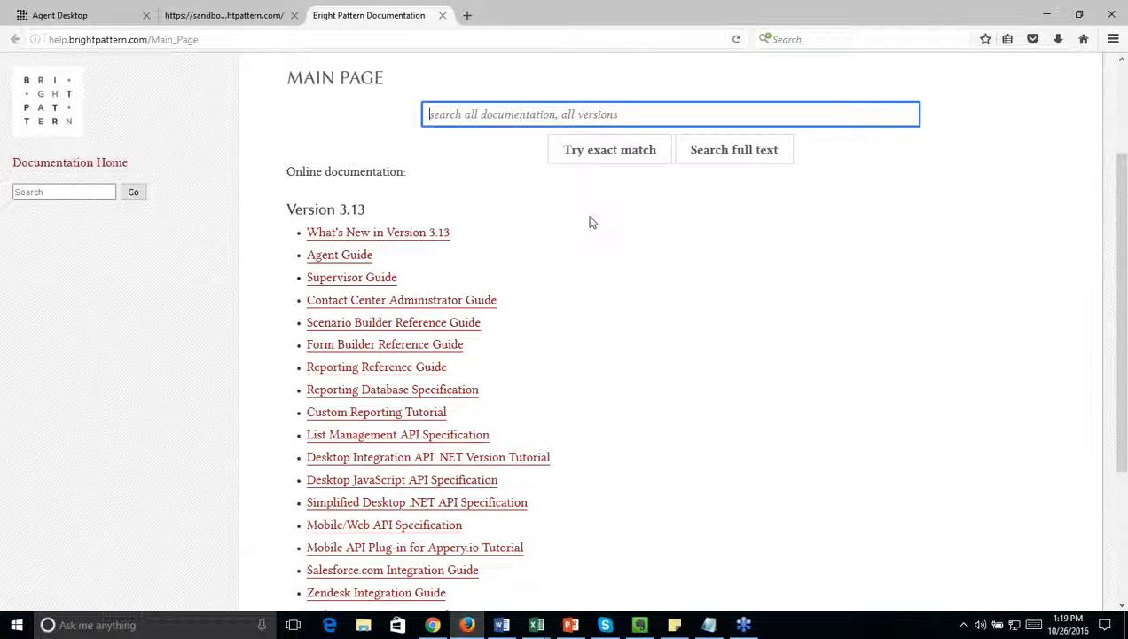
type("chat topic")
key("Return")
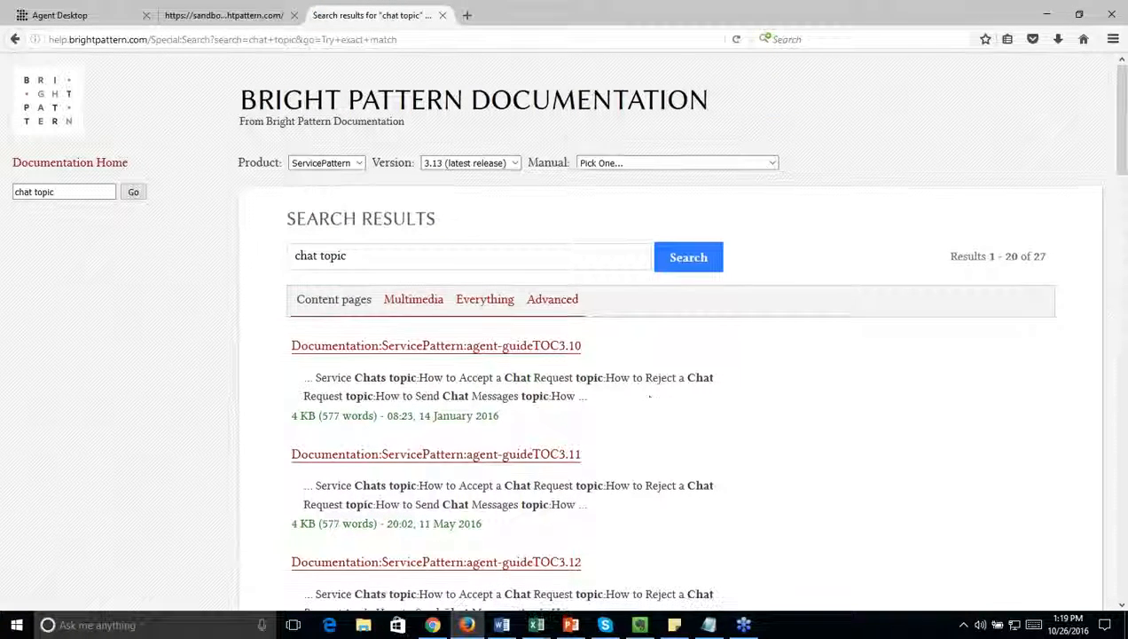
scroll(656, 372, "down", 1)
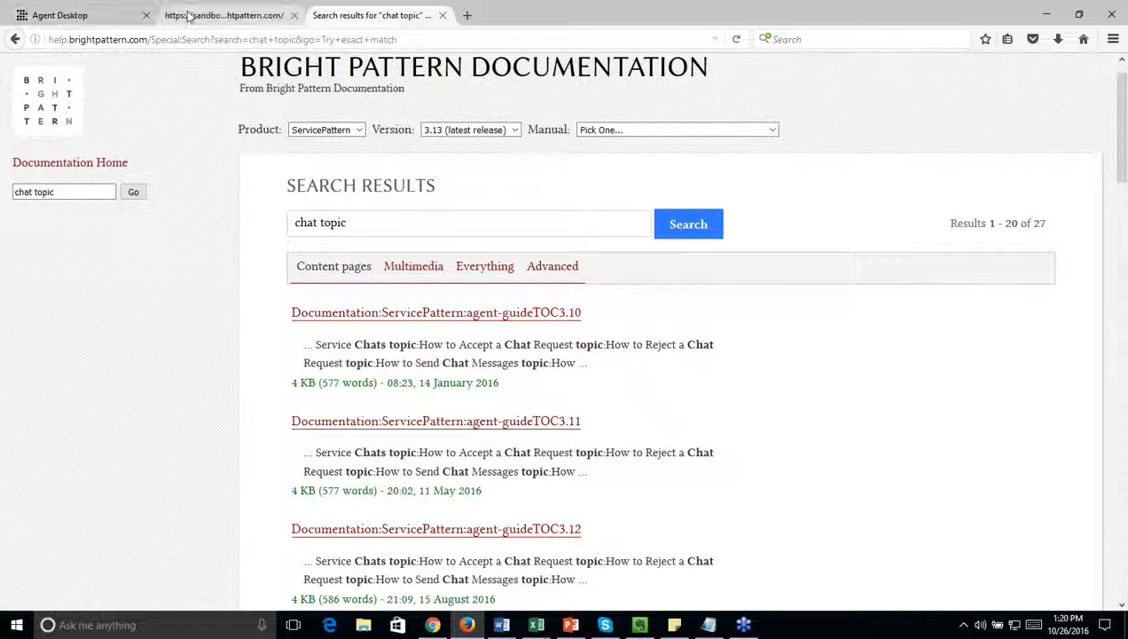
Step: Switch to Contact Center Administrator, open the call center's audio treatments, and turn the new chat message notification on and back off
left_click(432, 625)
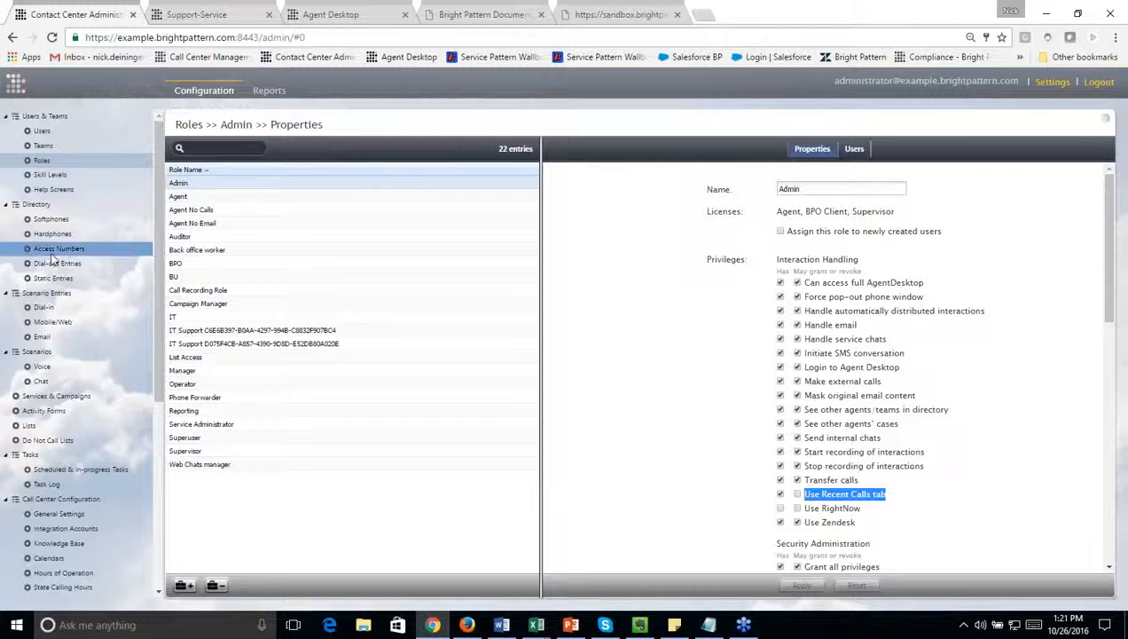
scroll(93, 412, "down", 3)
scroll(95, 431, "down", 4)
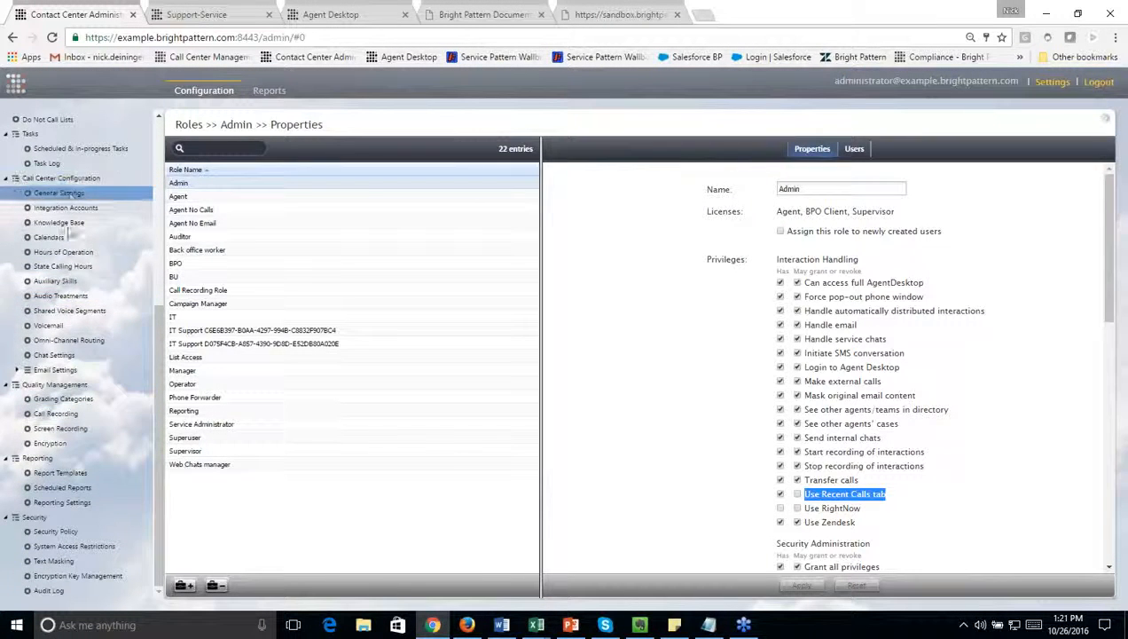
left_click(73, 296)
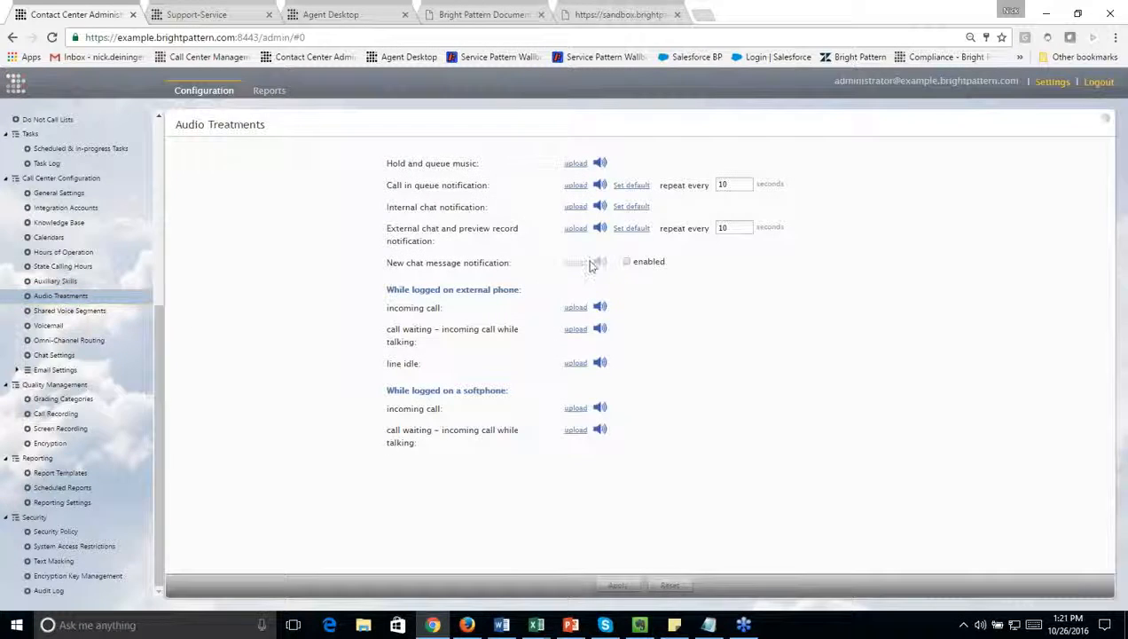
left_click(627, 264)
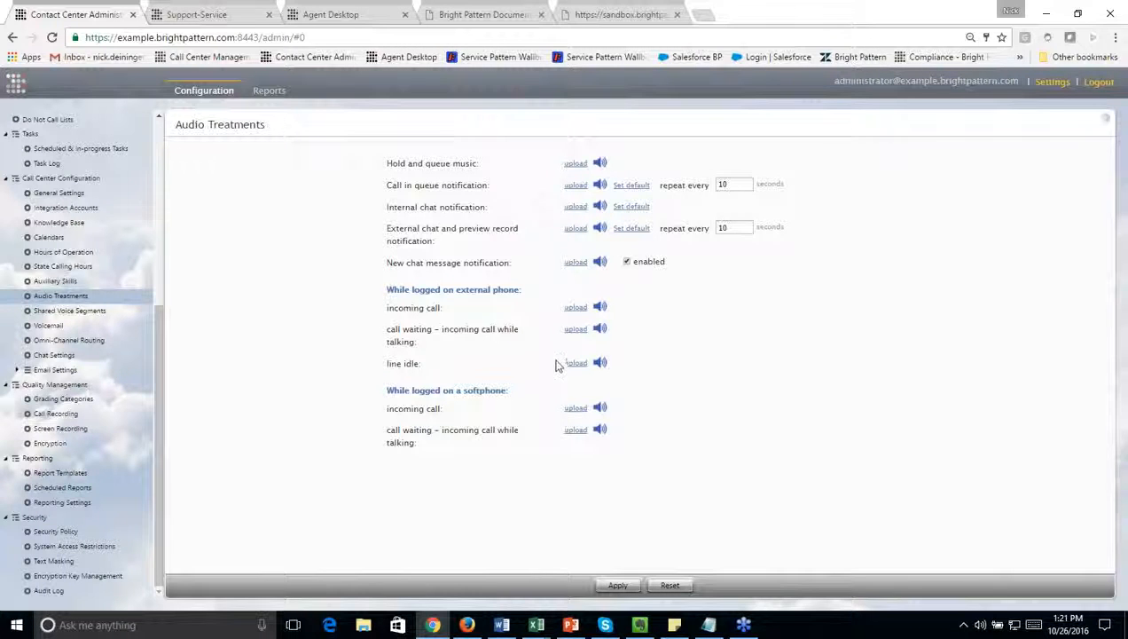
left_click(626, 262)
Step: Open the WebChat (Live) entry of the Zendesk Chat scenario and examine the sound notification settings in its HTML snippet
scroll(106, 372, "up", 5)
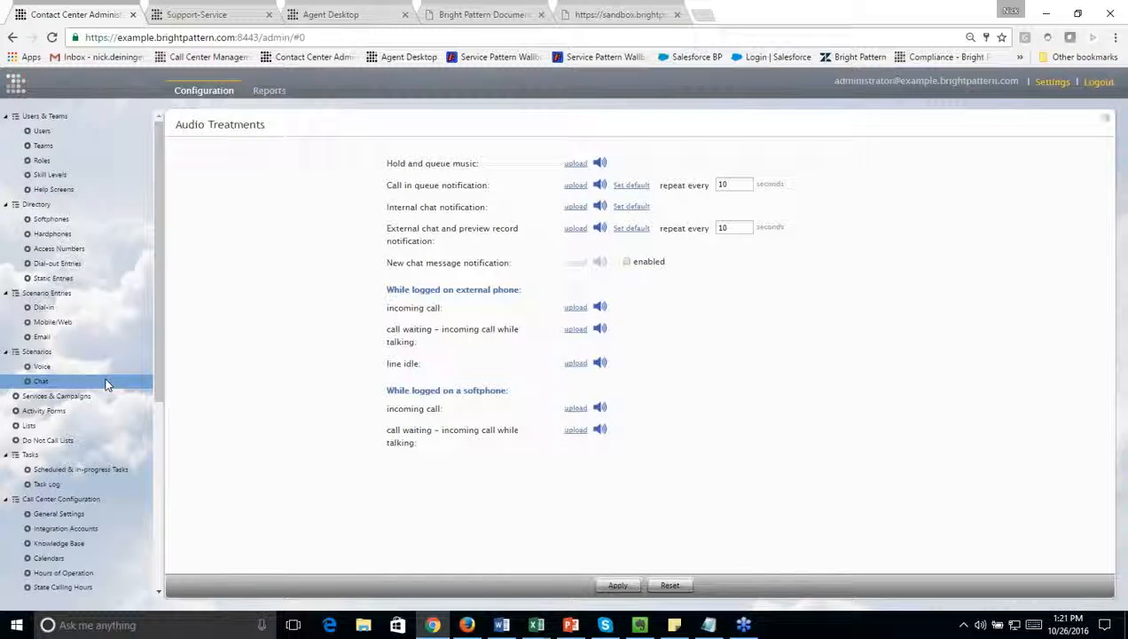
left_click(105, 383)
left_click(568, 368)
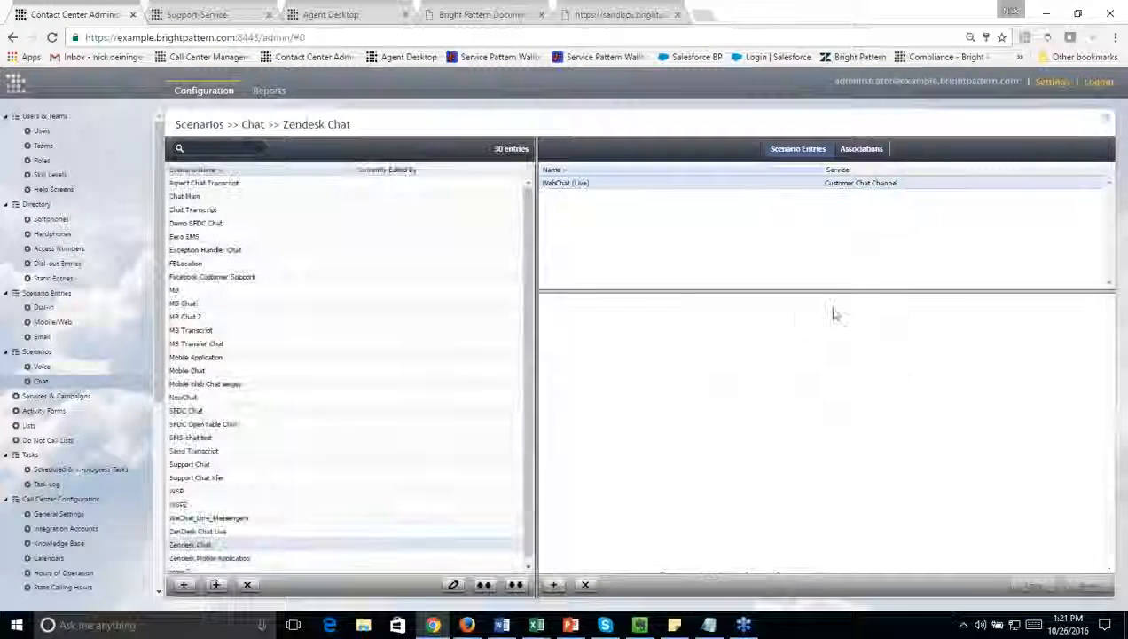
scroll(823, 325, "down", 5)
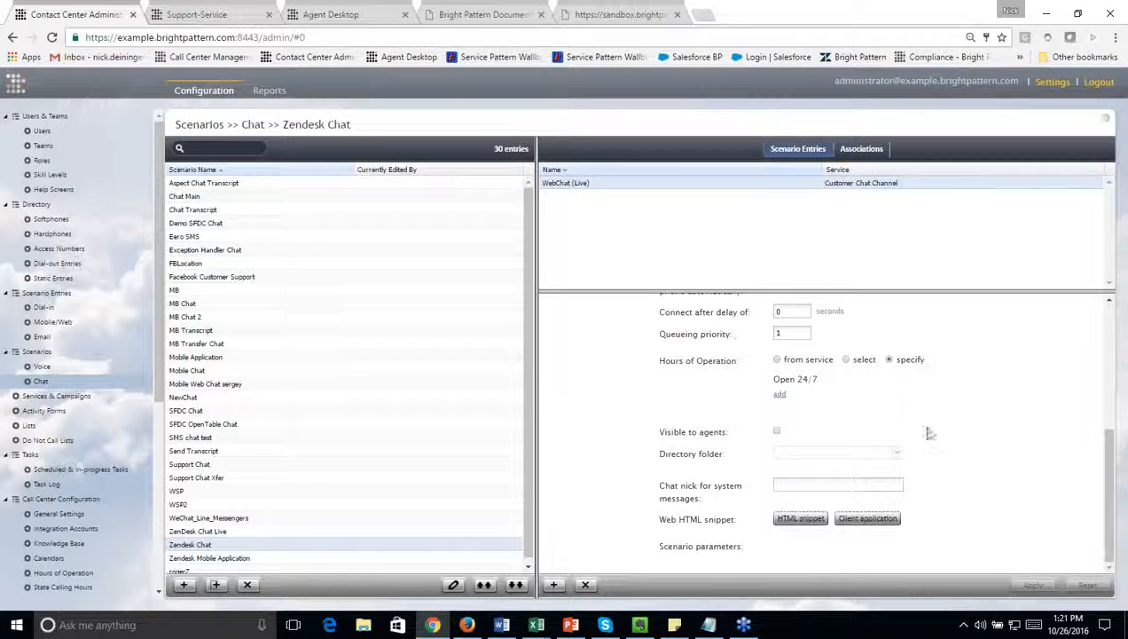
left_click(801, 519)
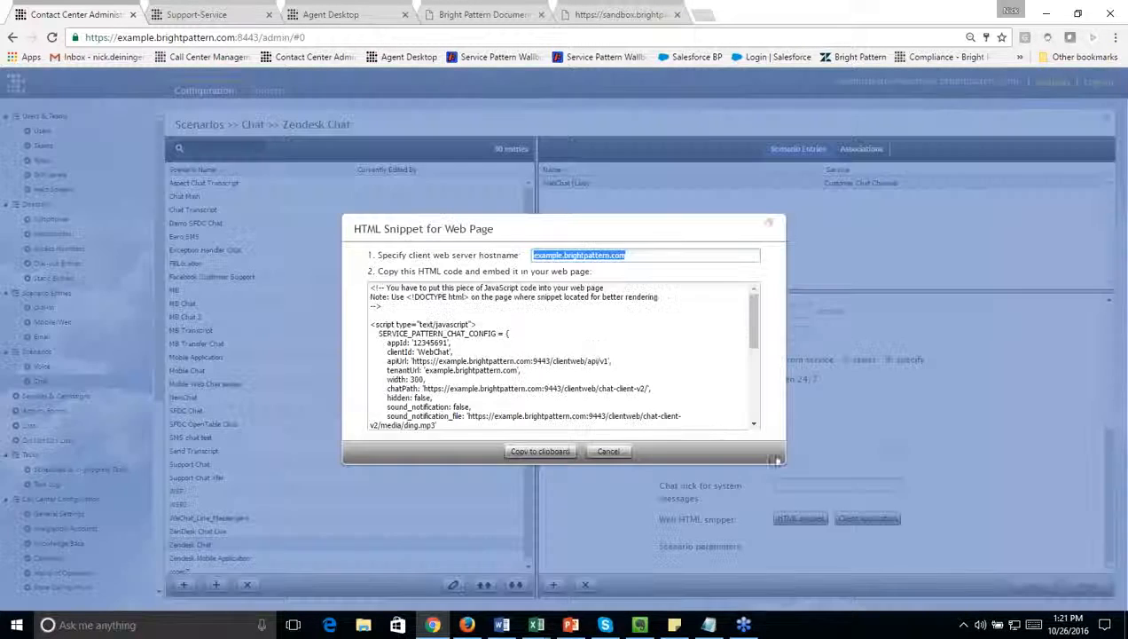
scroll(586, 344, "down", 2)
scroll(586, 344, "down", 1)
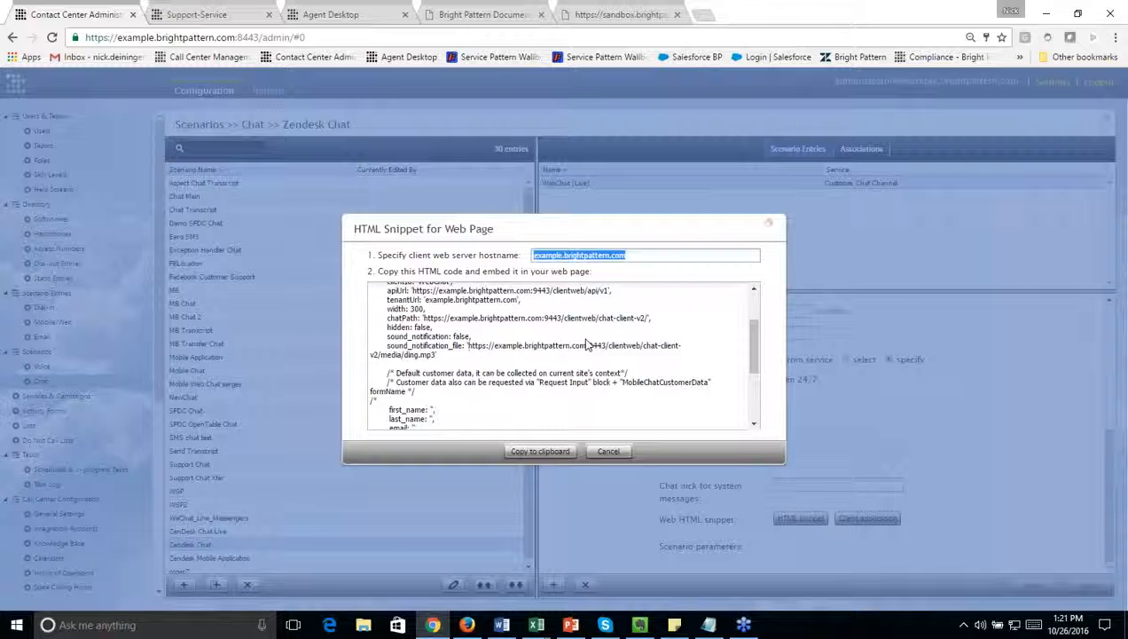
left_click(387, 340)
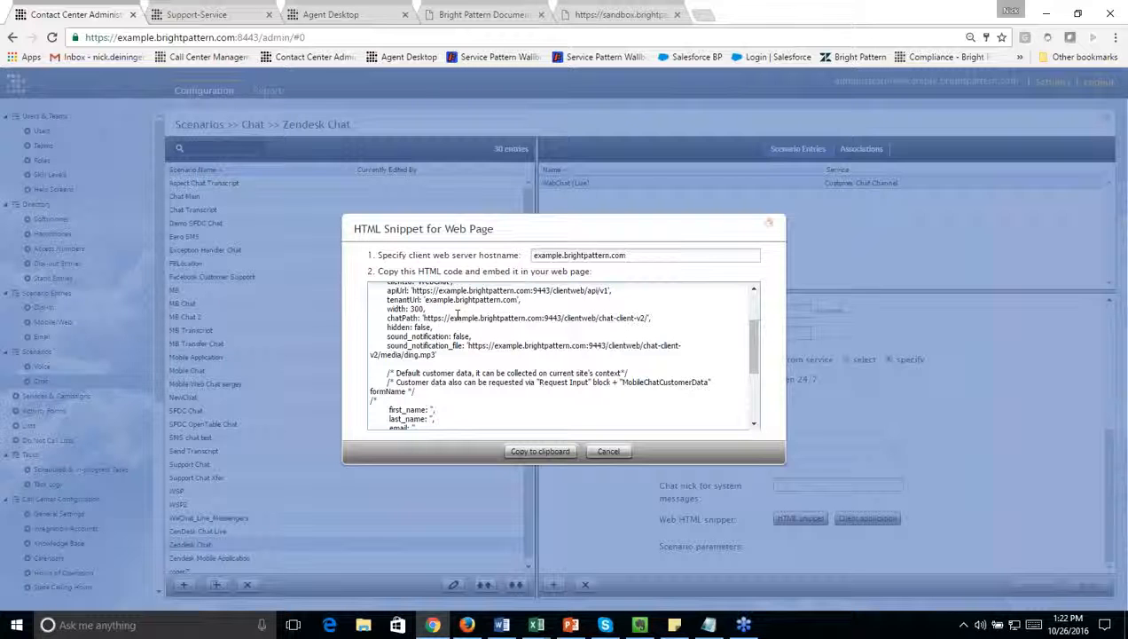
left_click(775, 228)
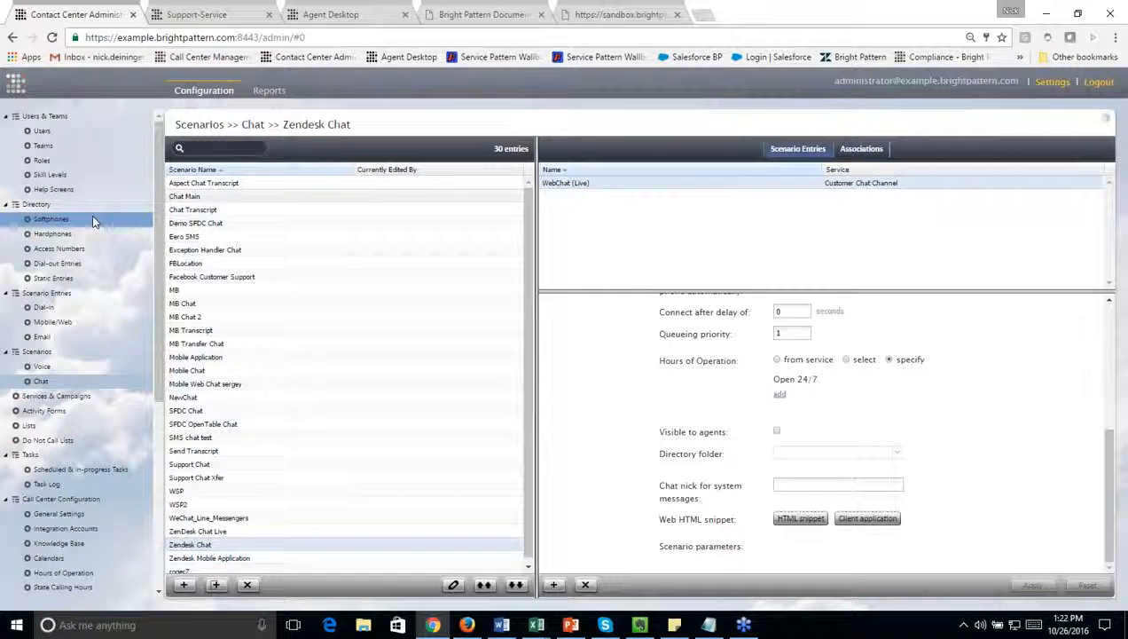
Step: Switch to the sandbox.brightpattern.com page and submit the new chat form with the customer's first name, last name, e-mail and the message "Help"
left_click(619, 13)
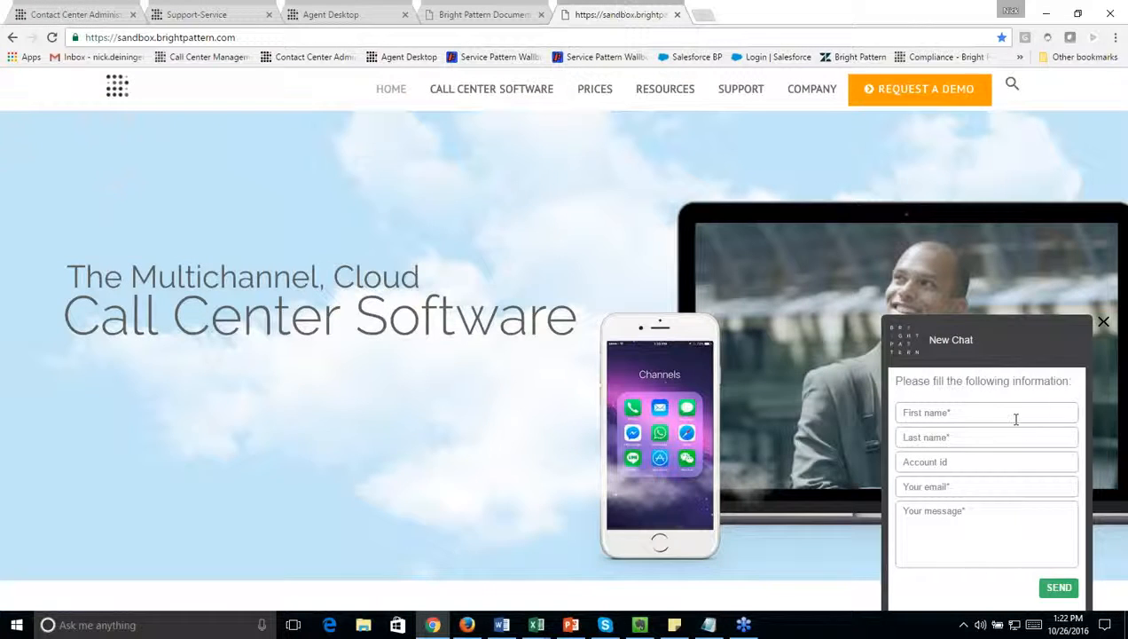
key("Tab")
key("Tab")
key("Tab")
type("nick")
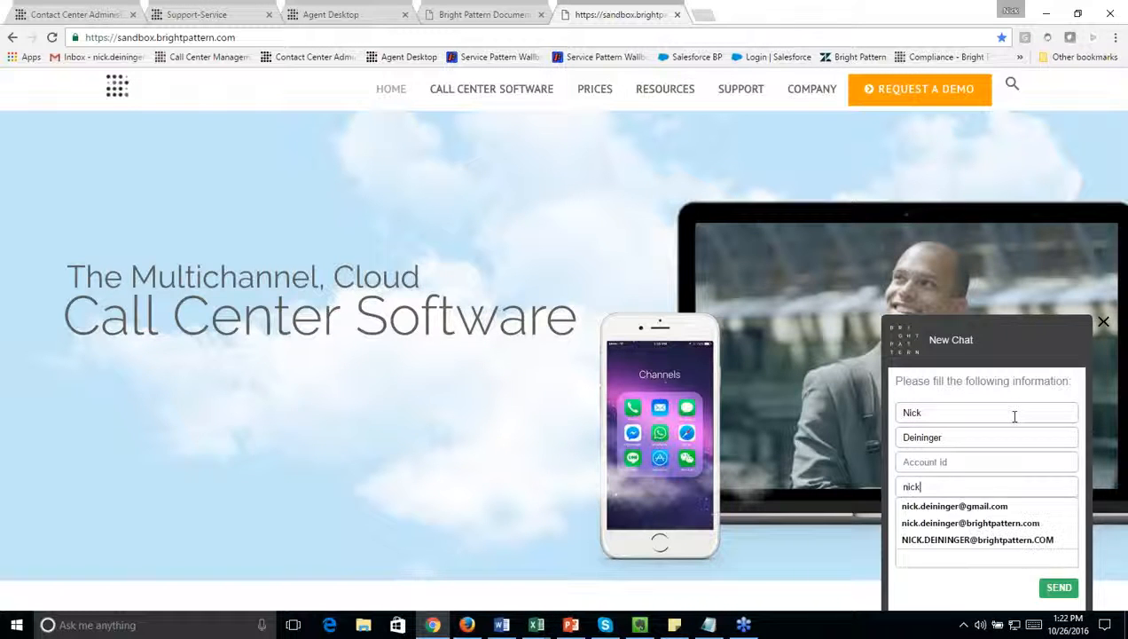
key("Down")
key("Tab")
type("Help")
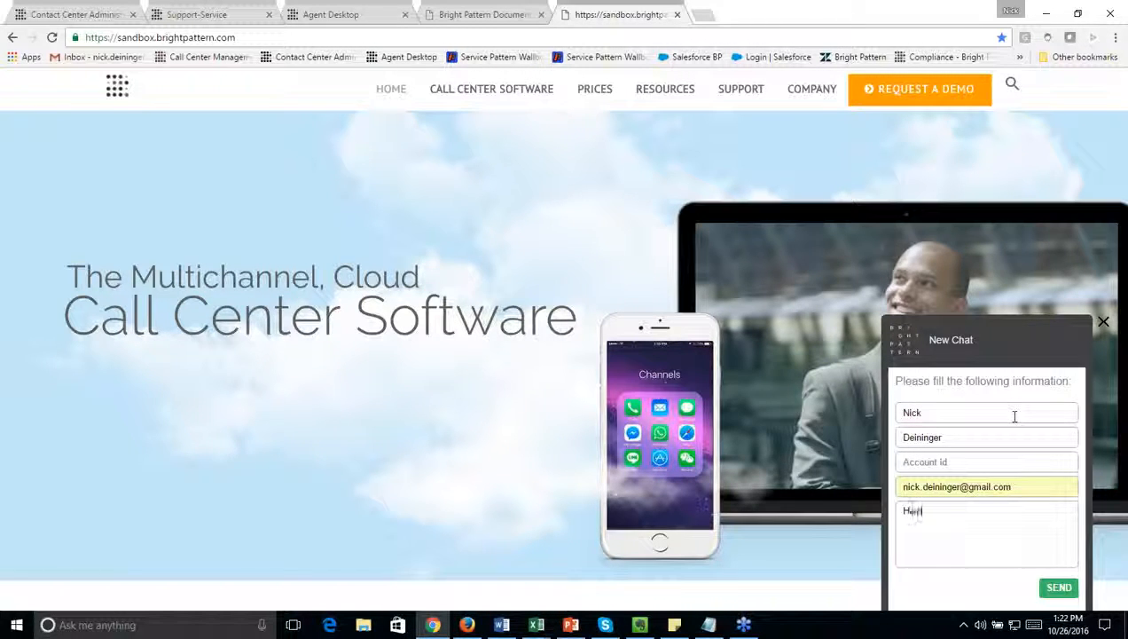
left_click(1055, 587)
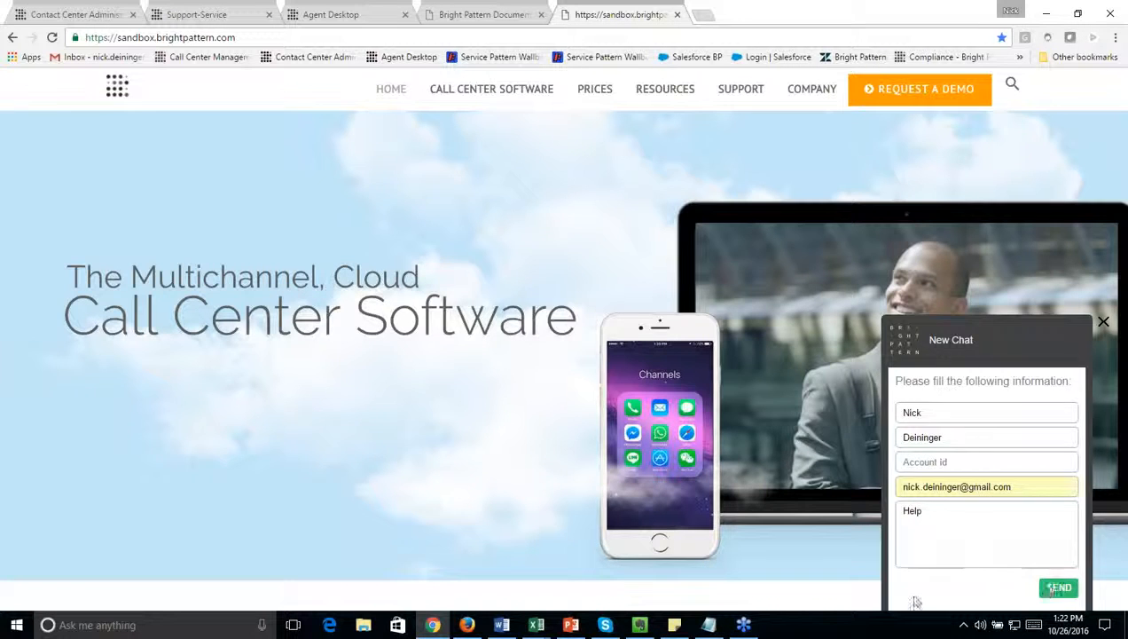
Step: Switch to Agent Desktop and accept the incoming web chat from the Customer Chat Channel
left_click(353, 11)
left_click(87, 92)
left_click(79, 110)
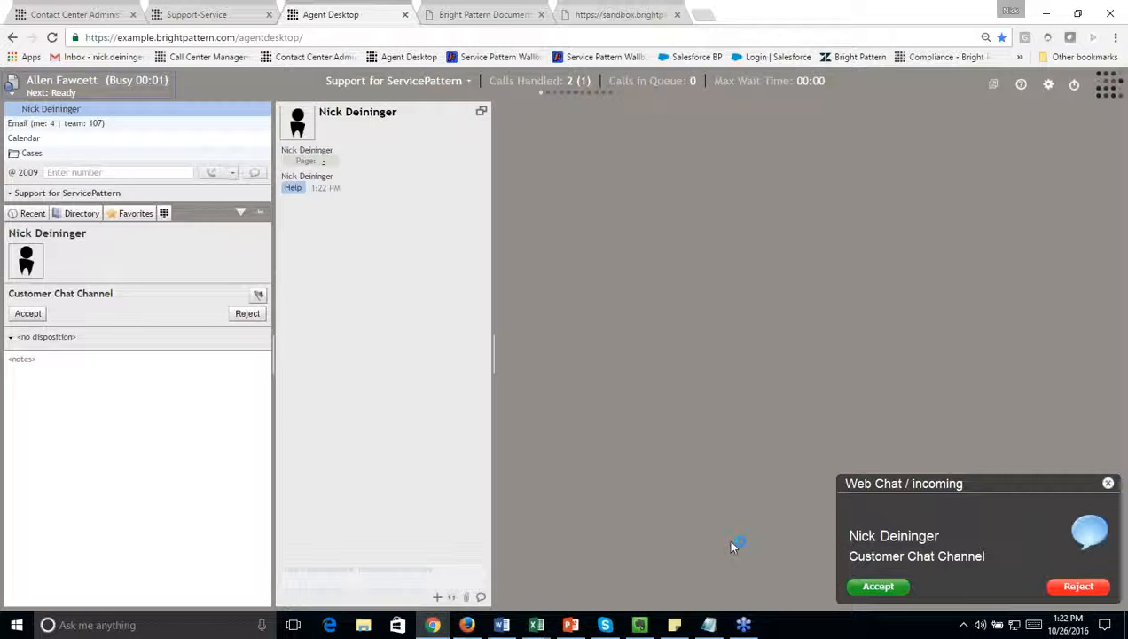
left_click(29, 315)
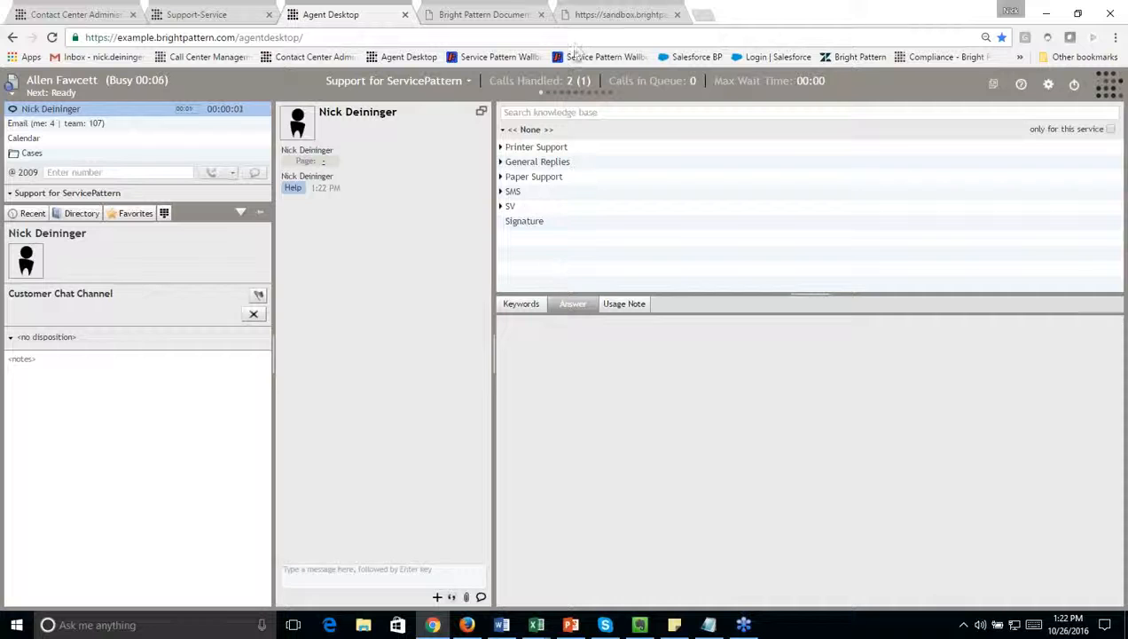
Step: Return to the customer chat on the sandbox page and send the car picture from the Desktop folder into the conversation
left_click(621, 15)
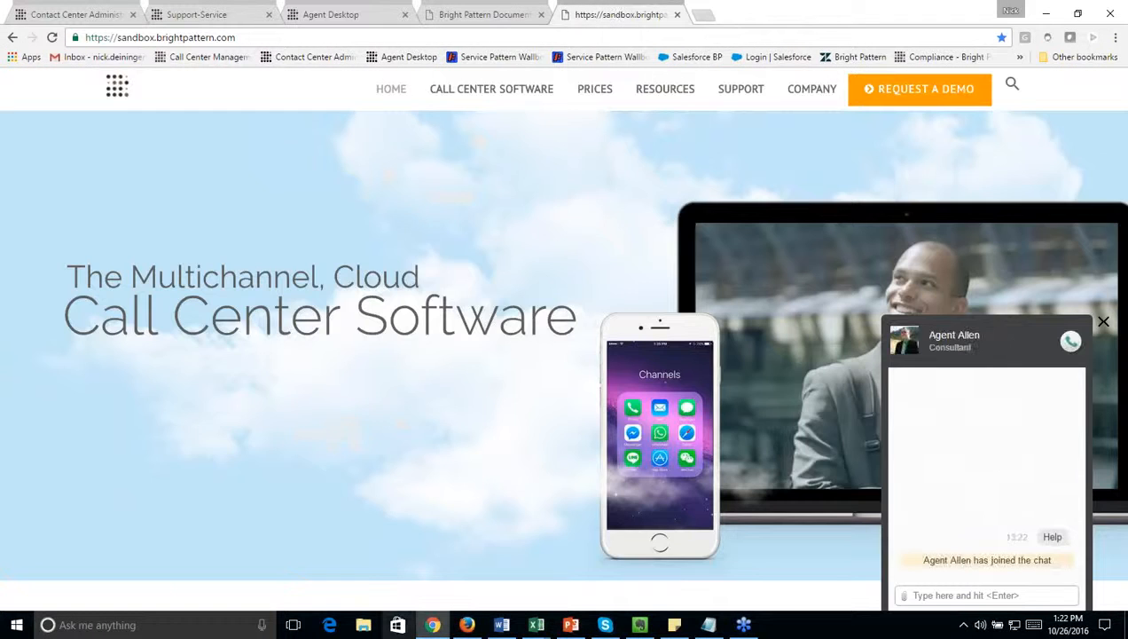
left_click(364, 627)
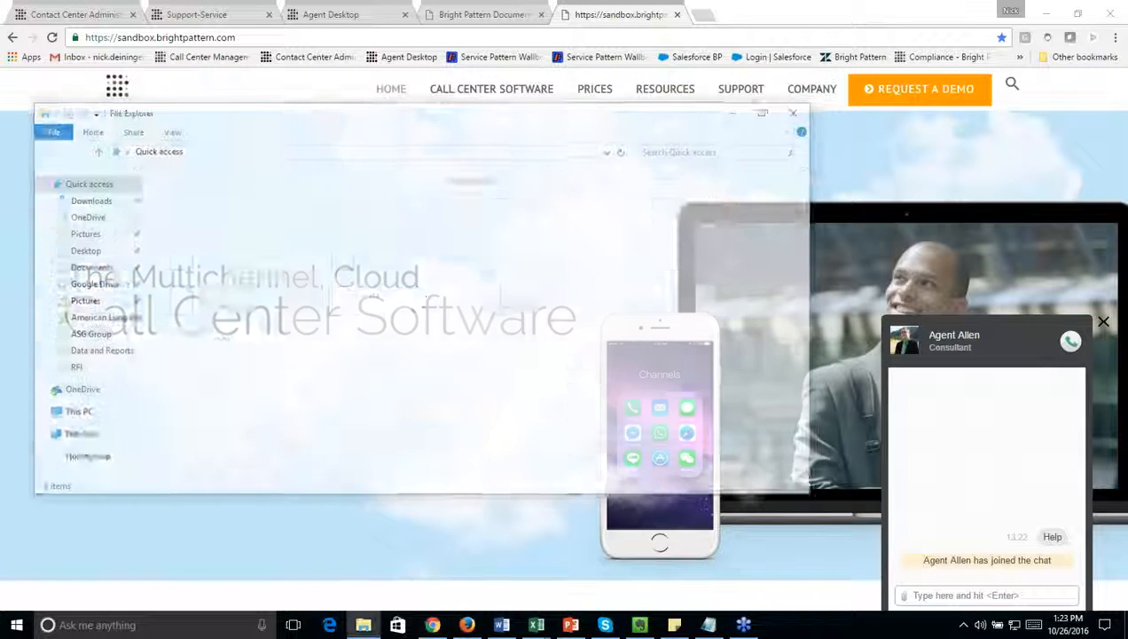
left_click(79, 250)
left_click_drag(754, 333, 949, 453)
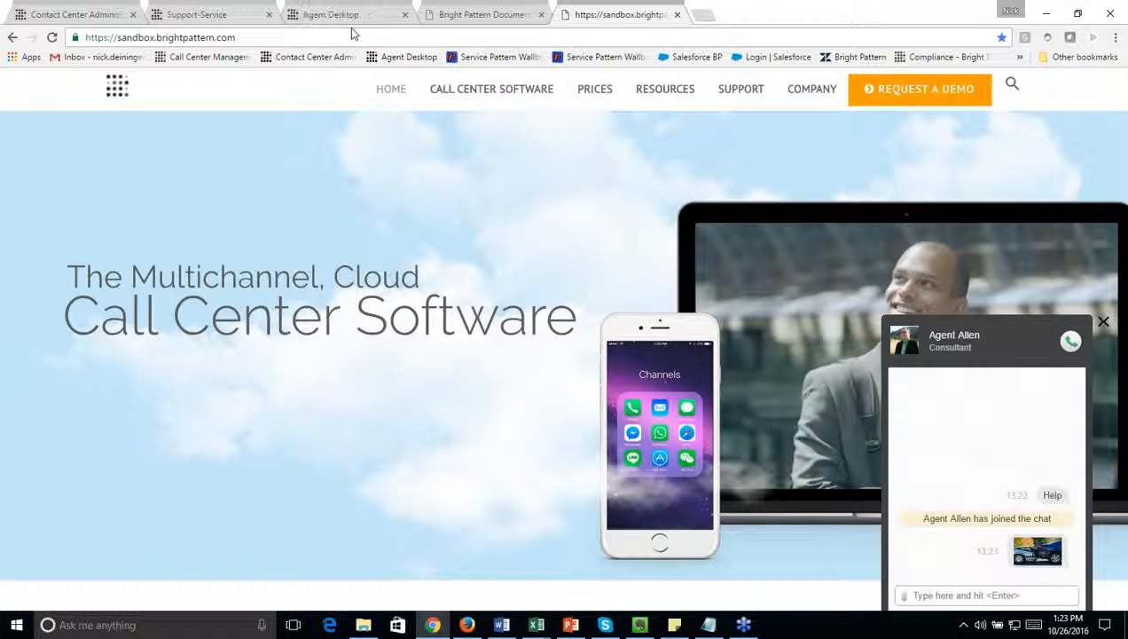
Step: Open What's New in Version 3.13 in the Bright Pattern documentation and look through the features table
left_click(475, 10)
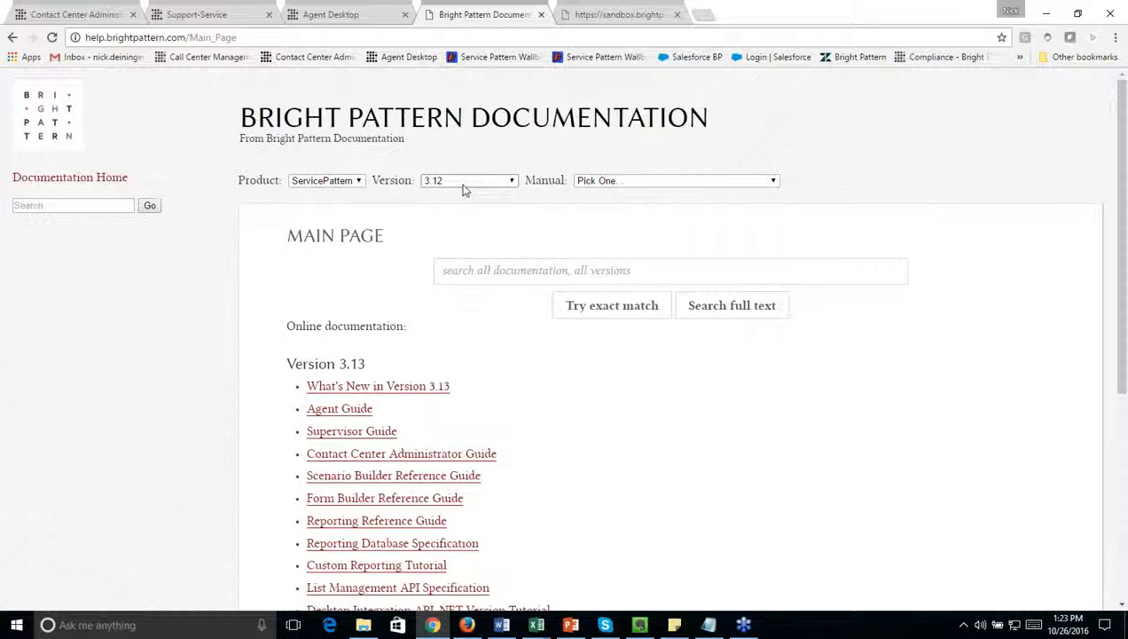
left_click(397, 389)
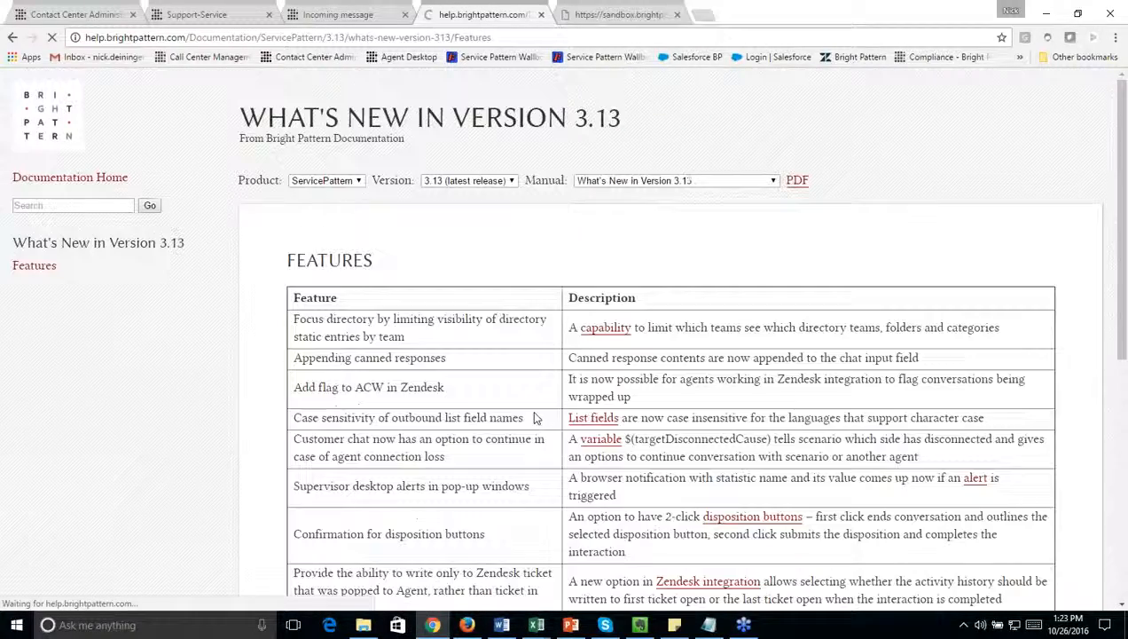
scroll(541, 421, "down", 1)
scroll(541, 417, "down", 4)
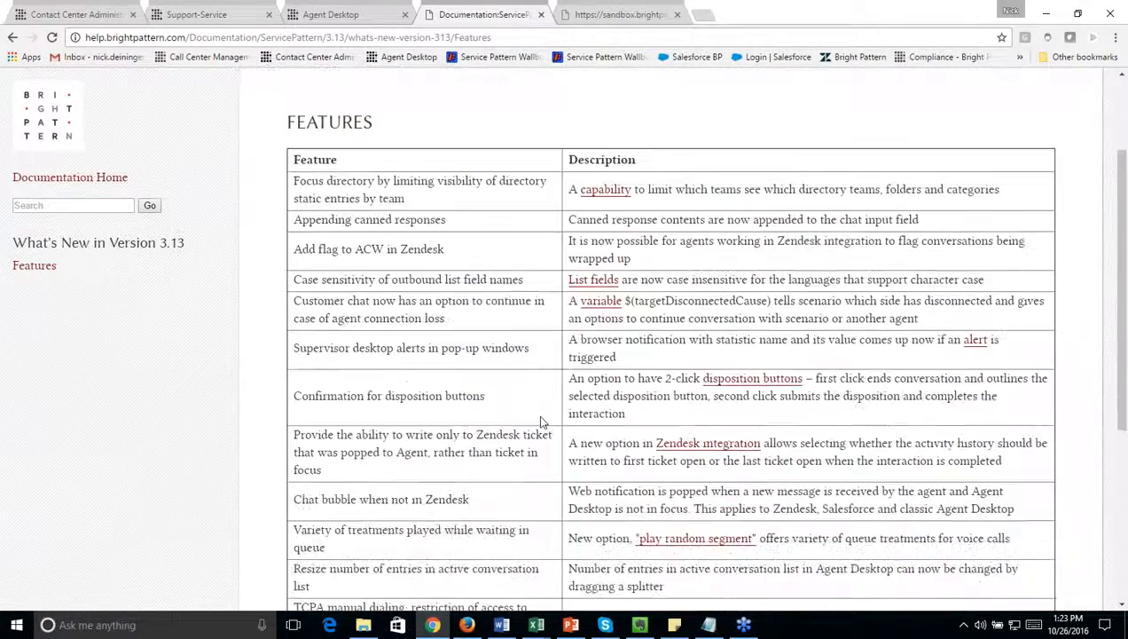
scroll(543, 399, "down", 1)
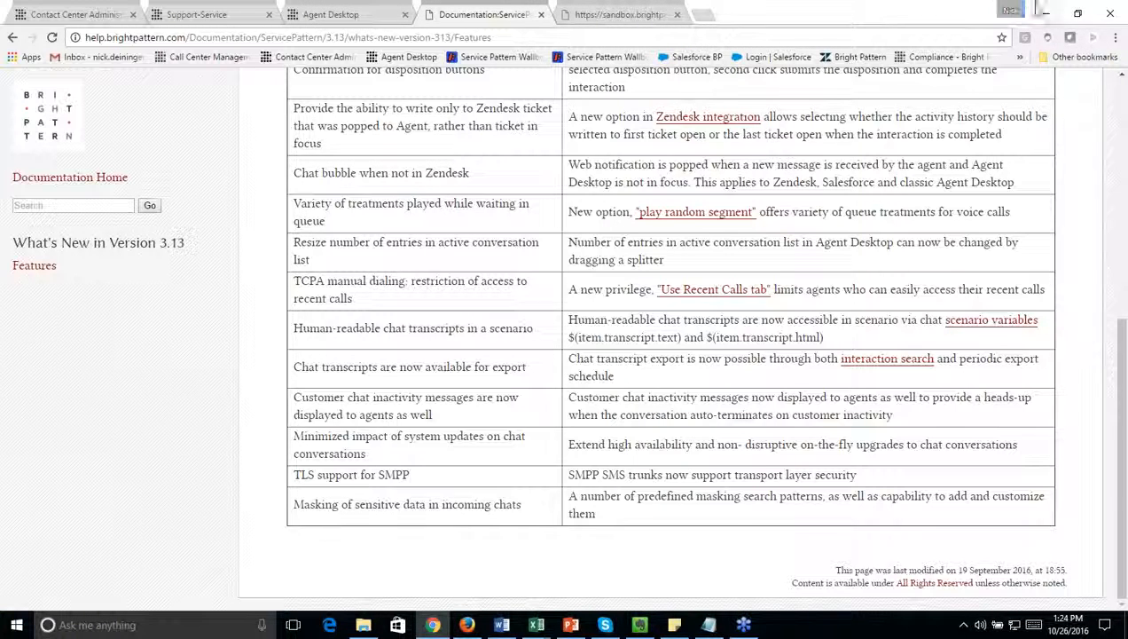
Step: Open the BrightPattern SANDBOX Zendesk site in a new browser tab
left_click(701, 15)
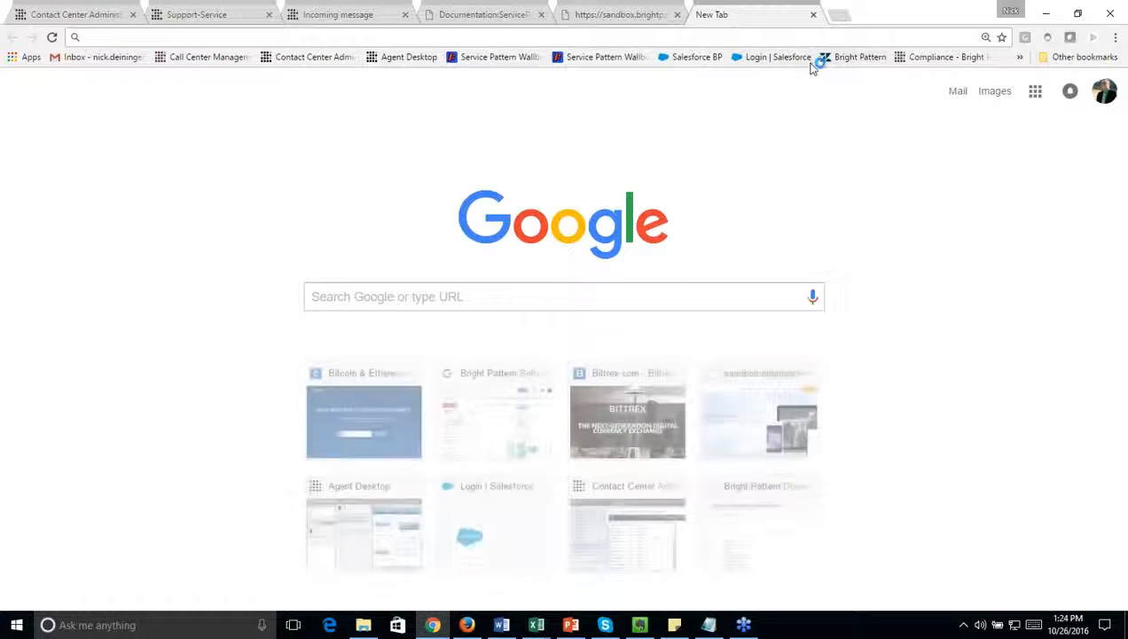
left_click(741, 36)
type("f")
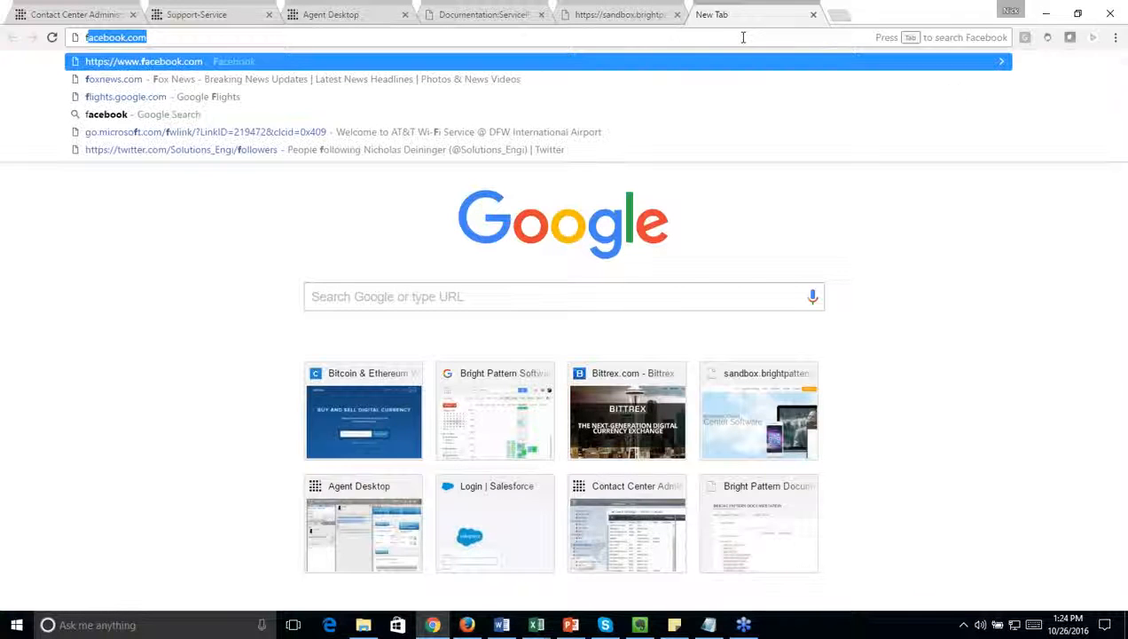
key("BackSpace")
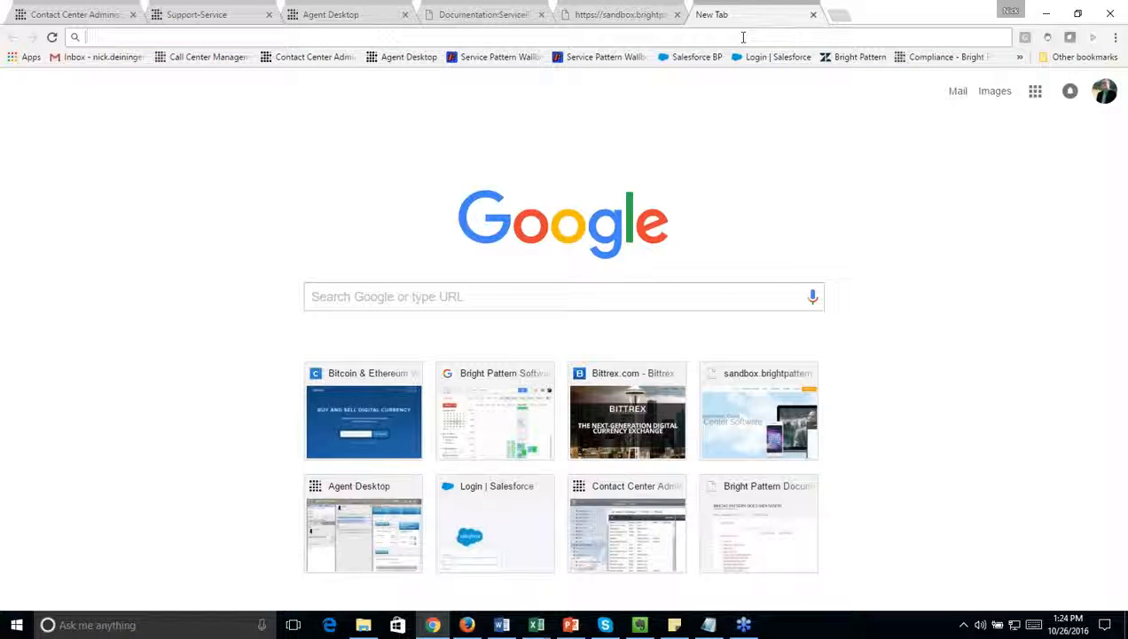
type("brightpattern1444682462.zendesk.com/access/unauthenticated")
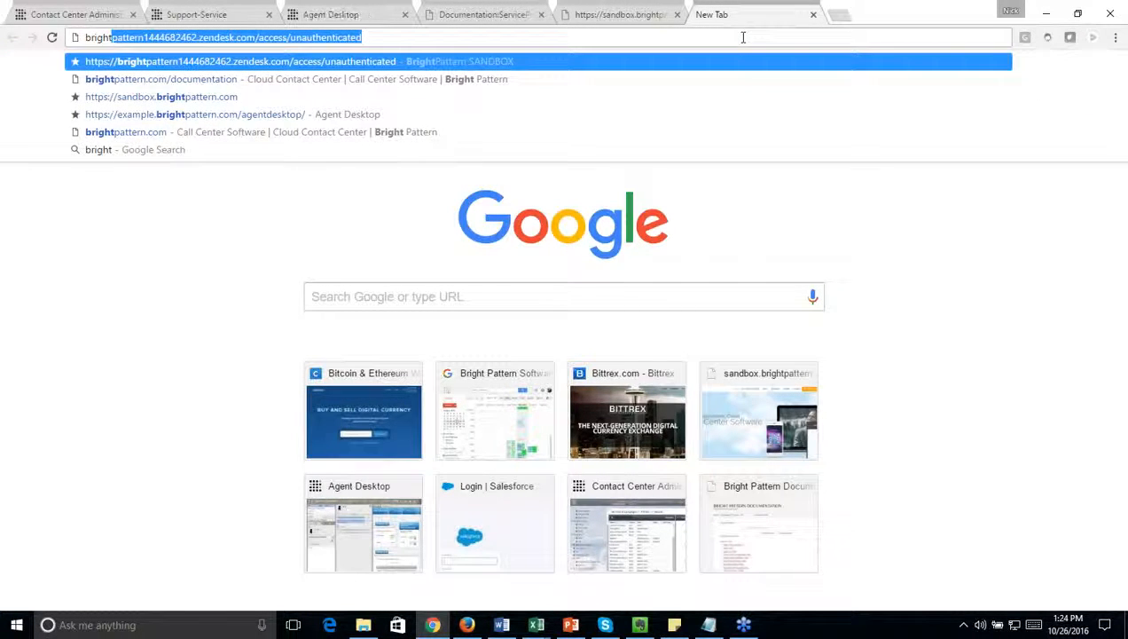
key("Return")
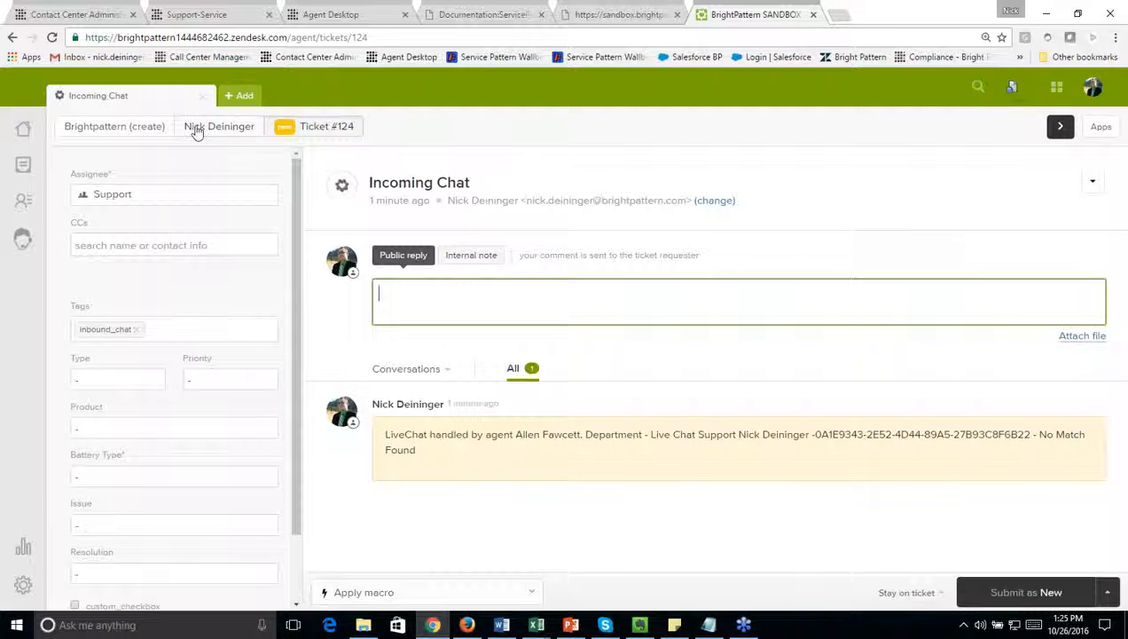
Step: Close the Incoming Chat ticket in Zendesk and dismiss the session logout notice in Agent Desktop
left_click(204, 96)
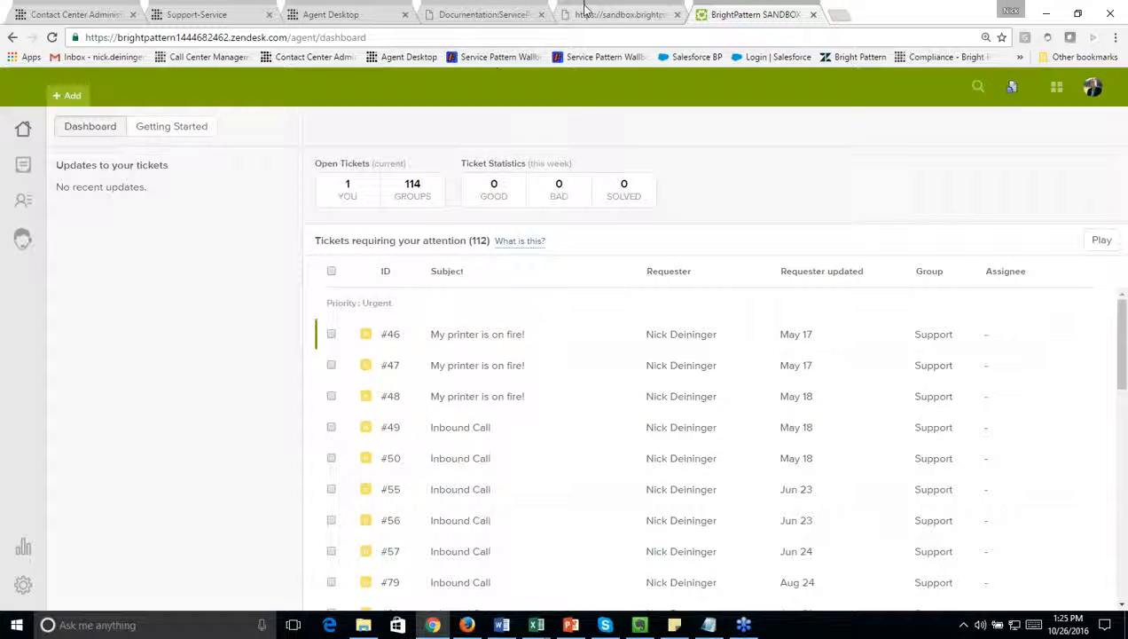
left_click(341, 15)
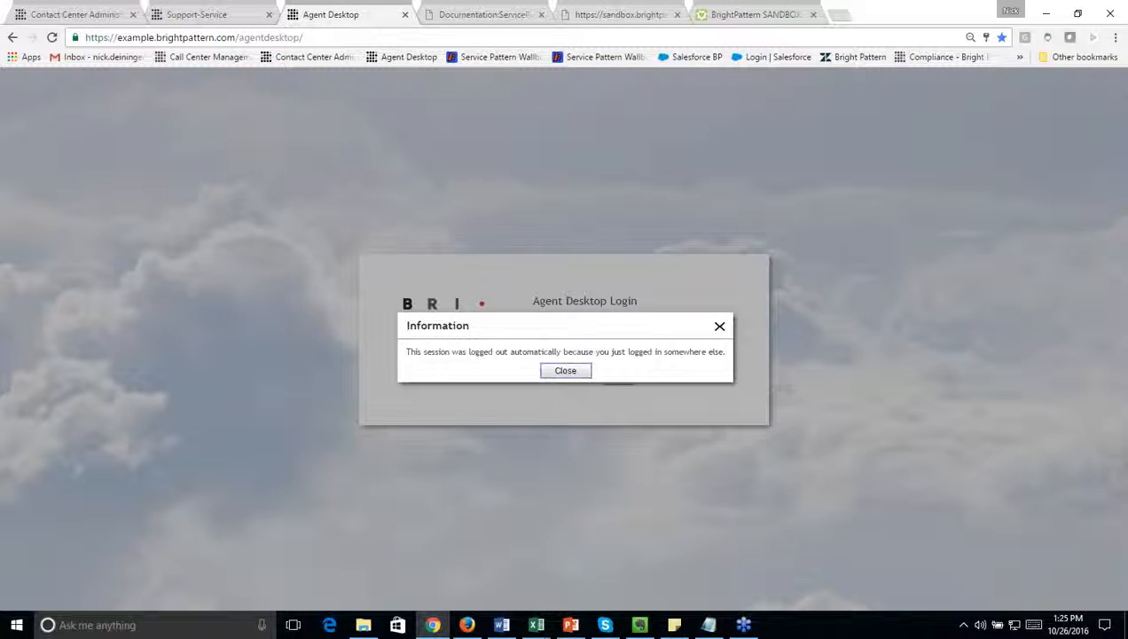
left_click(565, 370)
Step: End the customer's chat session on the sandbox page and close the feedback form without submitting it
left_click(595, 12)
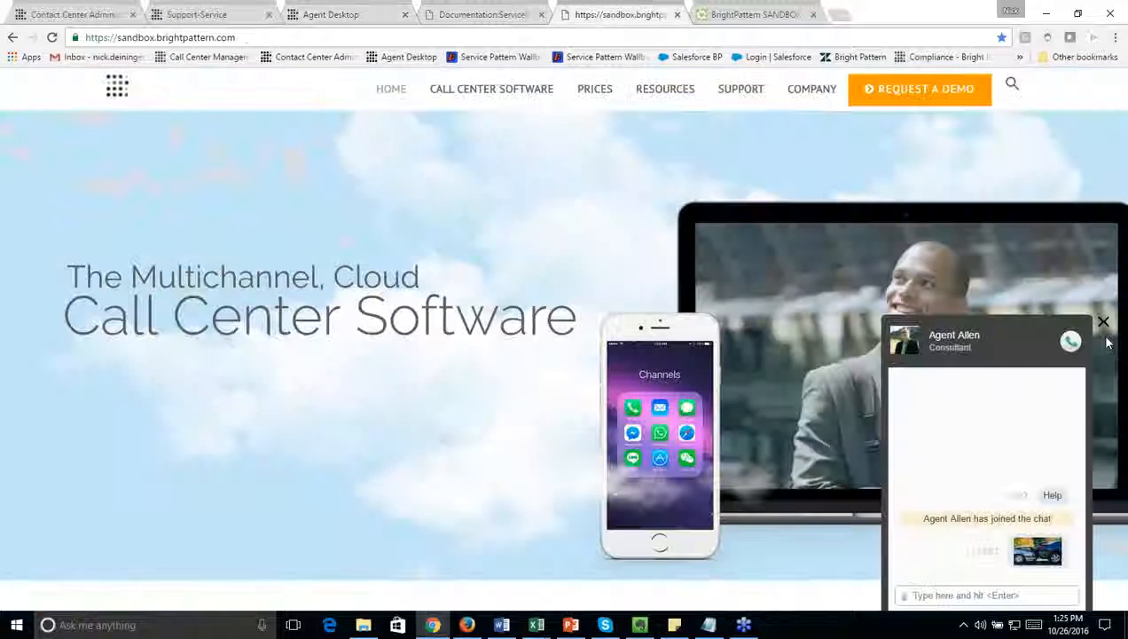
left_click(1104, 321)
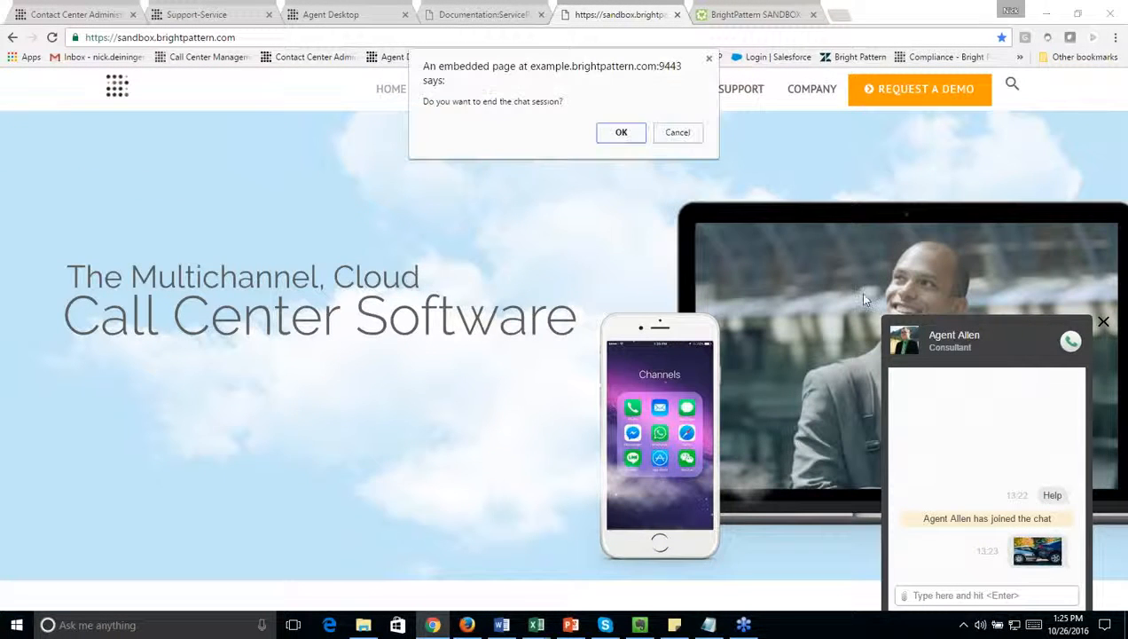
left_click(620, 132)
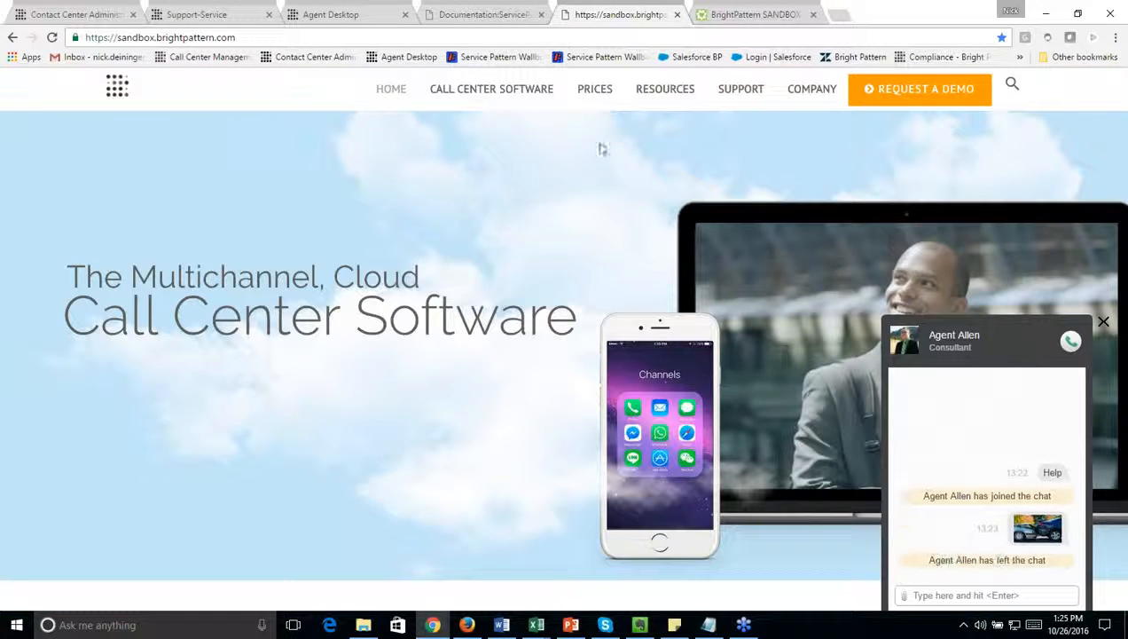
left_click(1104, 321)
Step: Start another chat on the sandbox page with the customer's first name, last name, e-mail and the message "Help", and send it
left_click(956, 604)
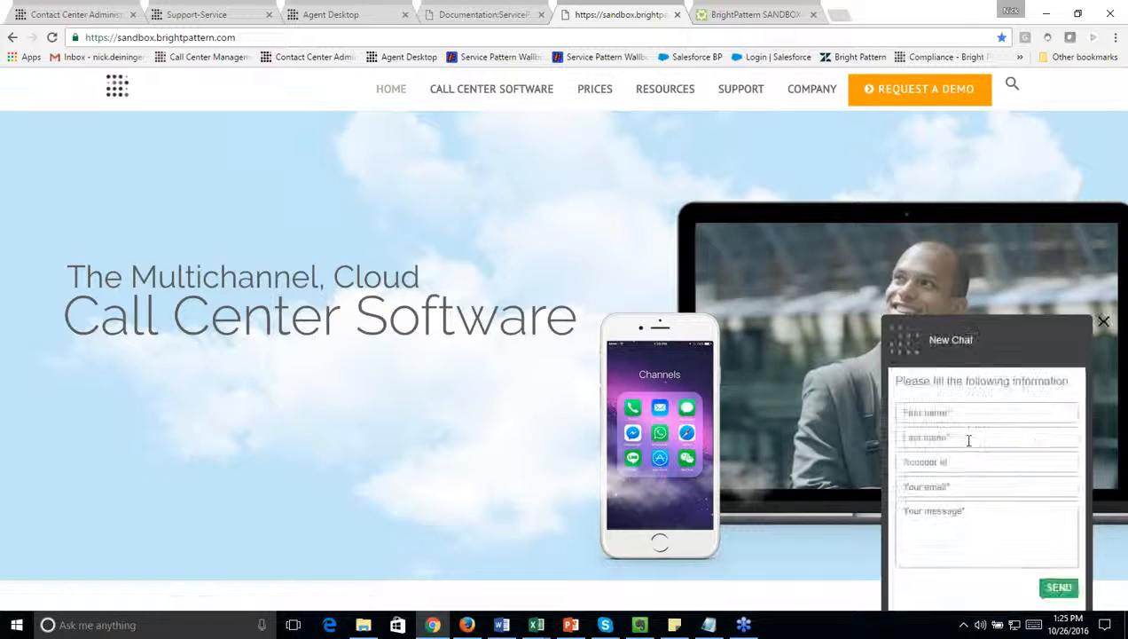
key("Tab")
key("Tab")
key("Tab")
type("nic")
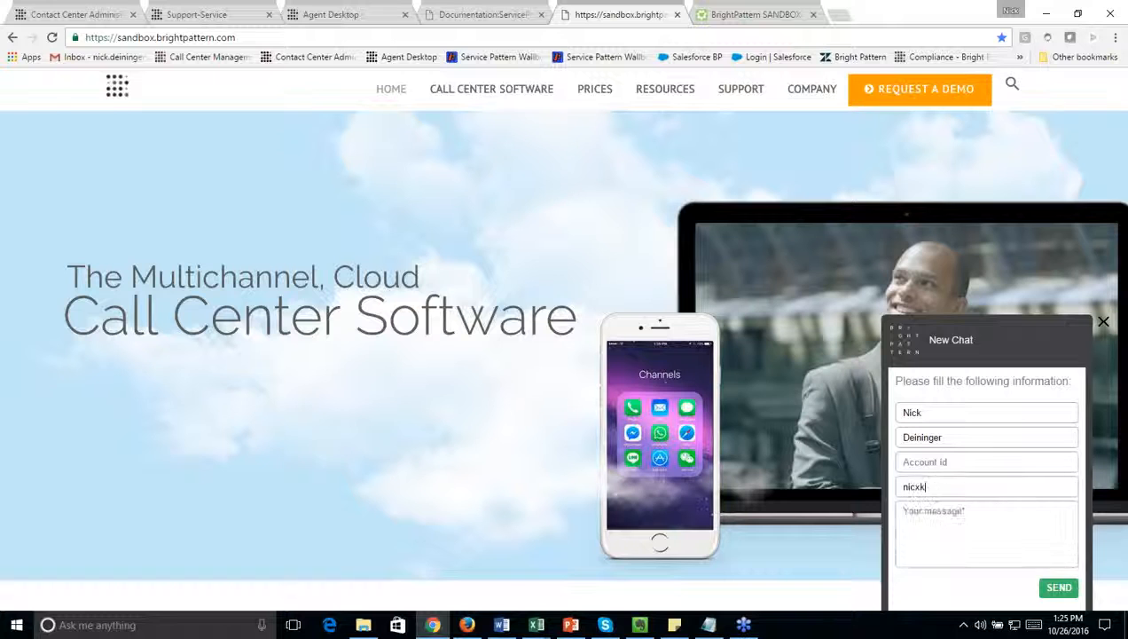
key("Down")
key("Return")
key("Tab")
type("Help")
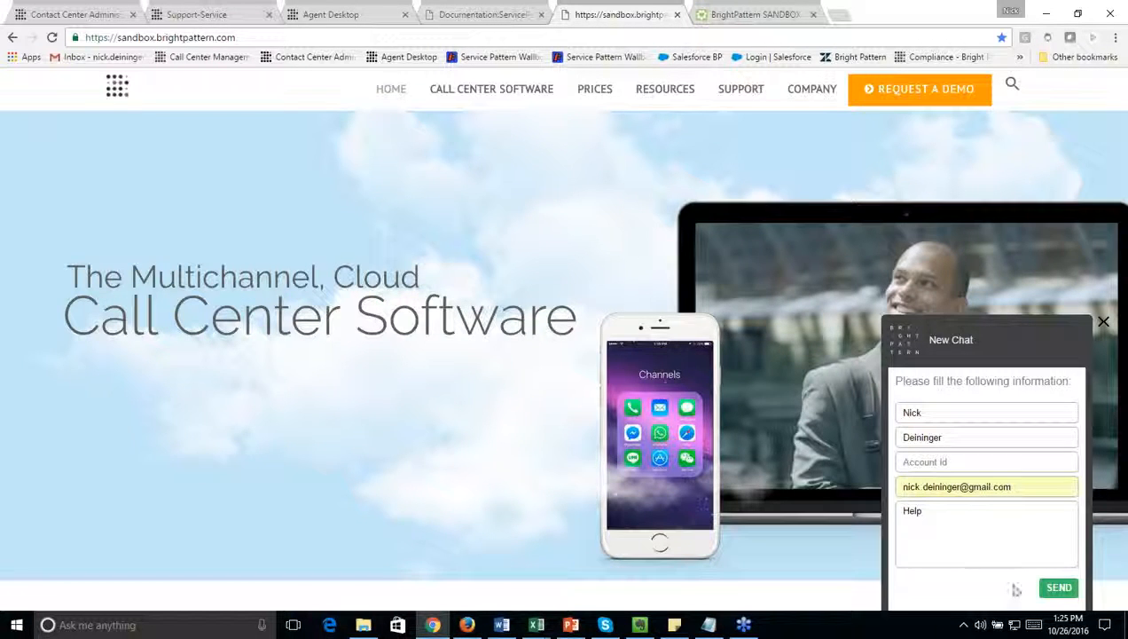
left_click(1056, 594)
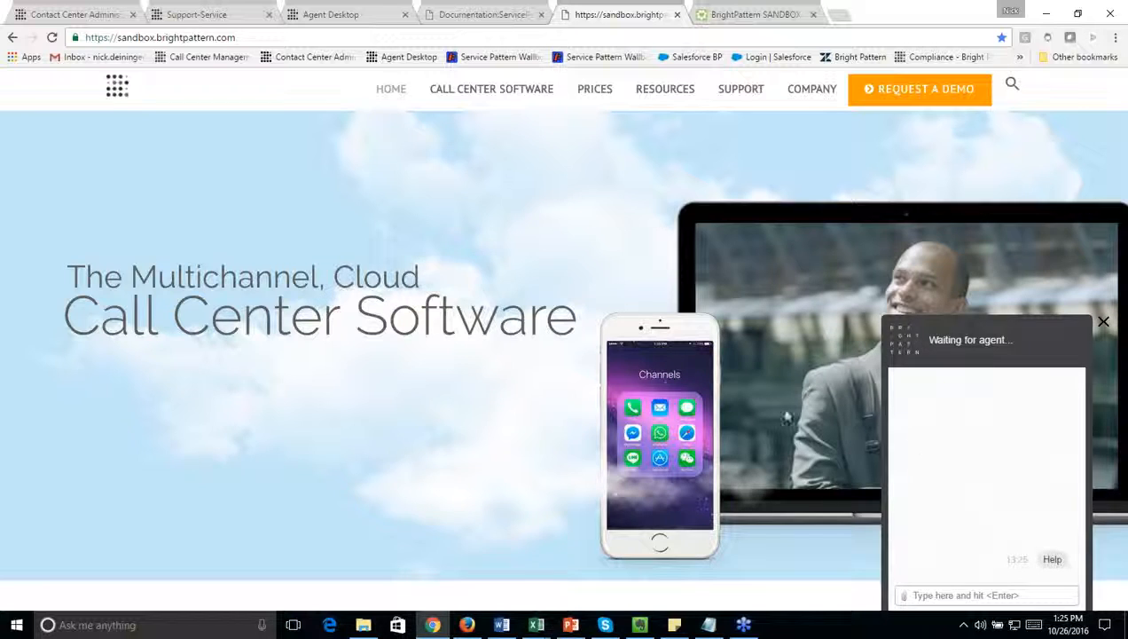
Step: Switch to the Zendesk sandbox and accept the newly arrived web chat in the embedded agent widget
left_click(727, 15)
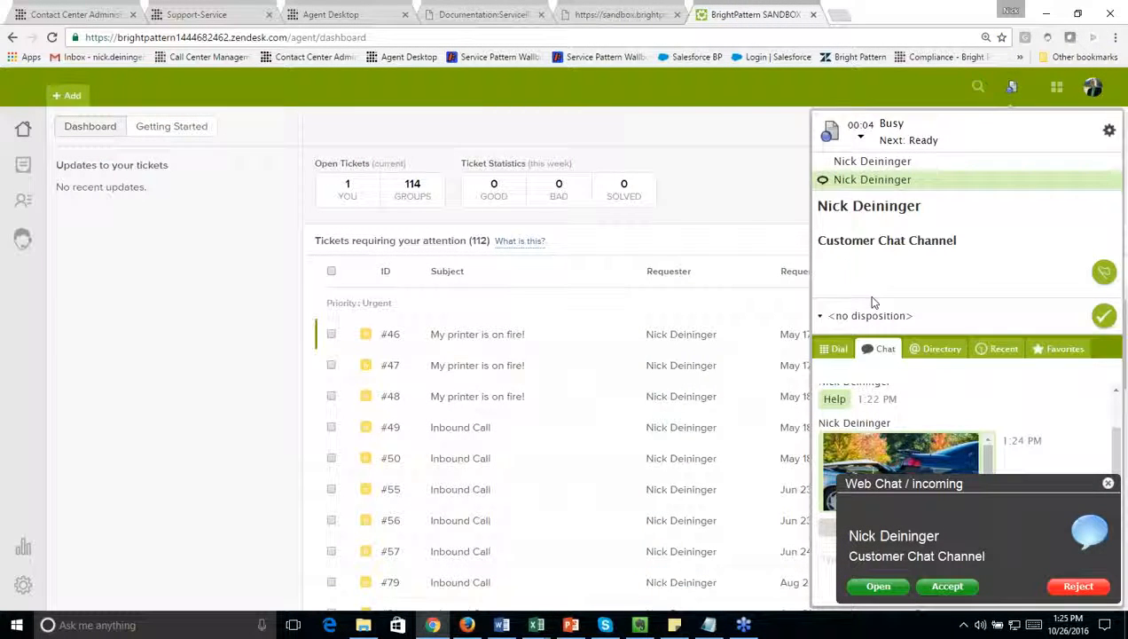
left_click(920, 166)
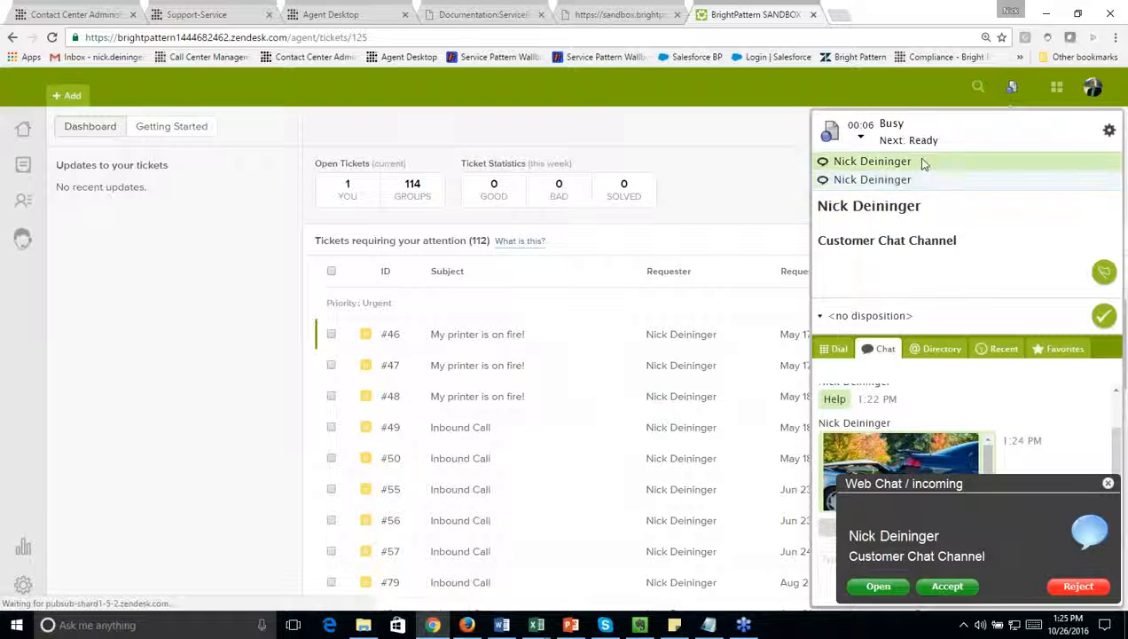
left_click(846, 271)
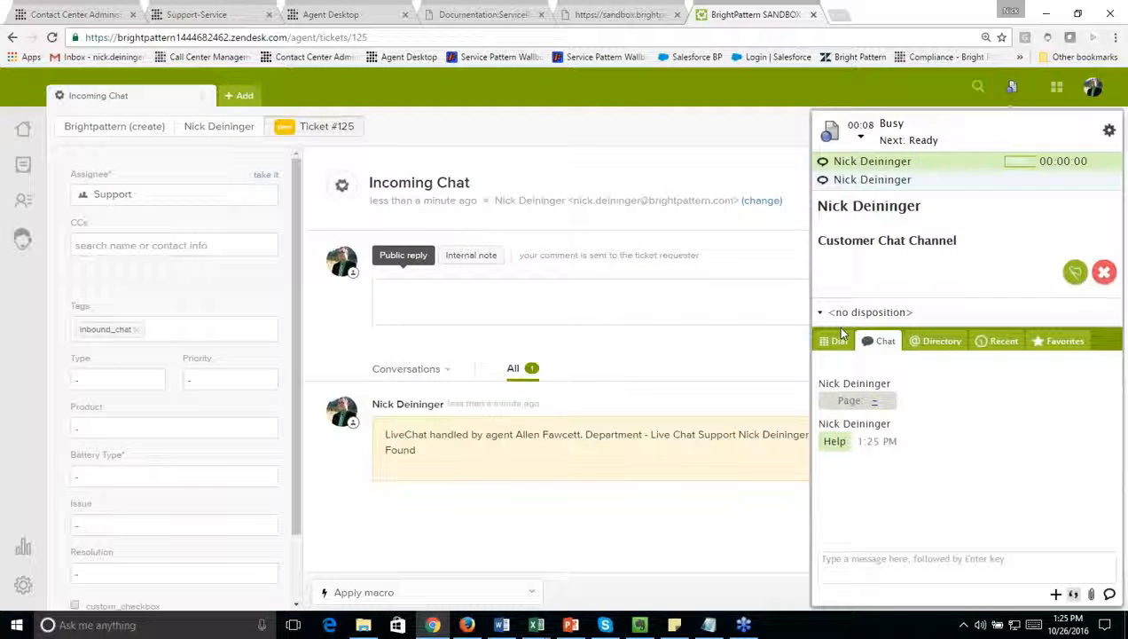
Step: Switch to Firefox, load sandbox.brightpattern.com in a new tab and open its chat form
left_click(467, 625)
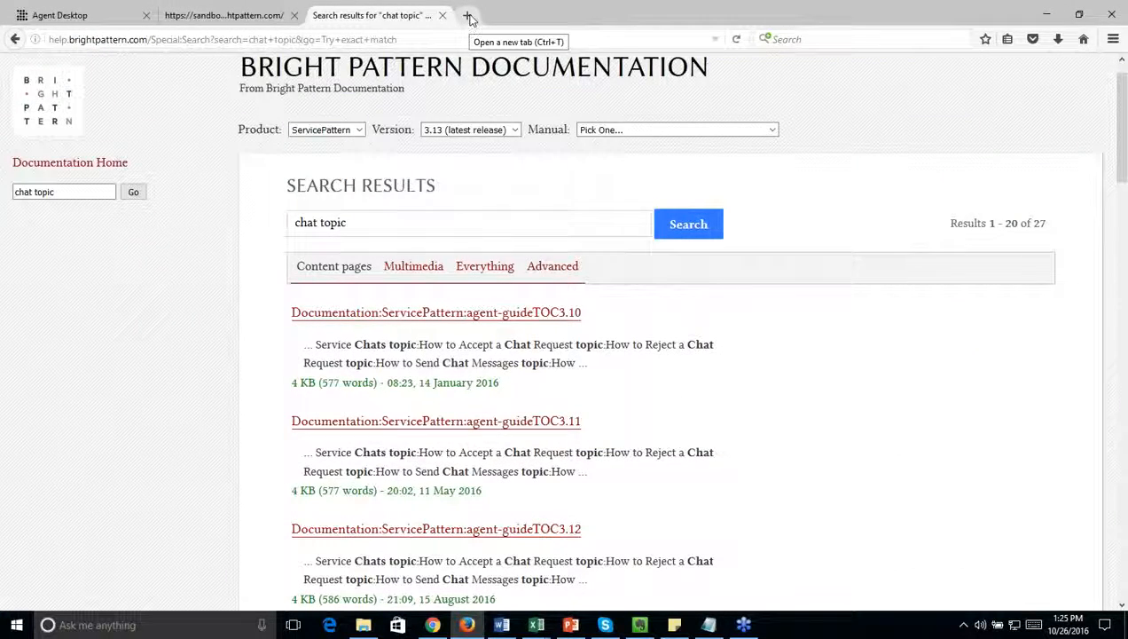
left_click(469, 16)
type("sandbox.brightpattern.com/")
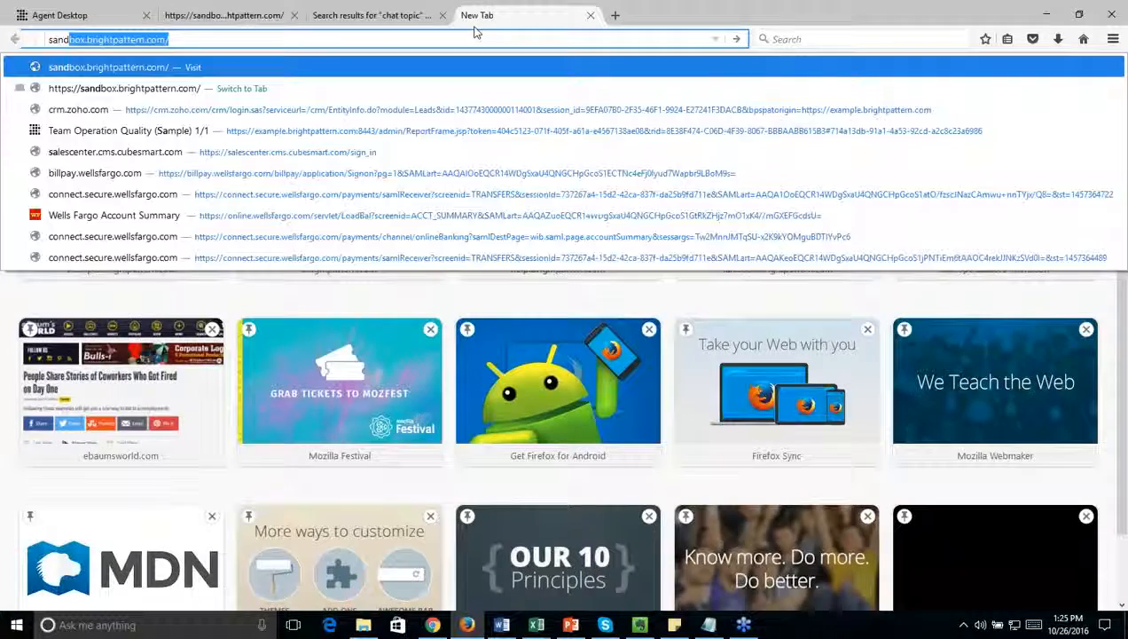
key("Return")
left_click(1026, 605)
Step: Submit the chat form with the customer's first name, "2" as last name, the customer's e-mail and the message "Help"
left_click(967, 413)
type("Nick")
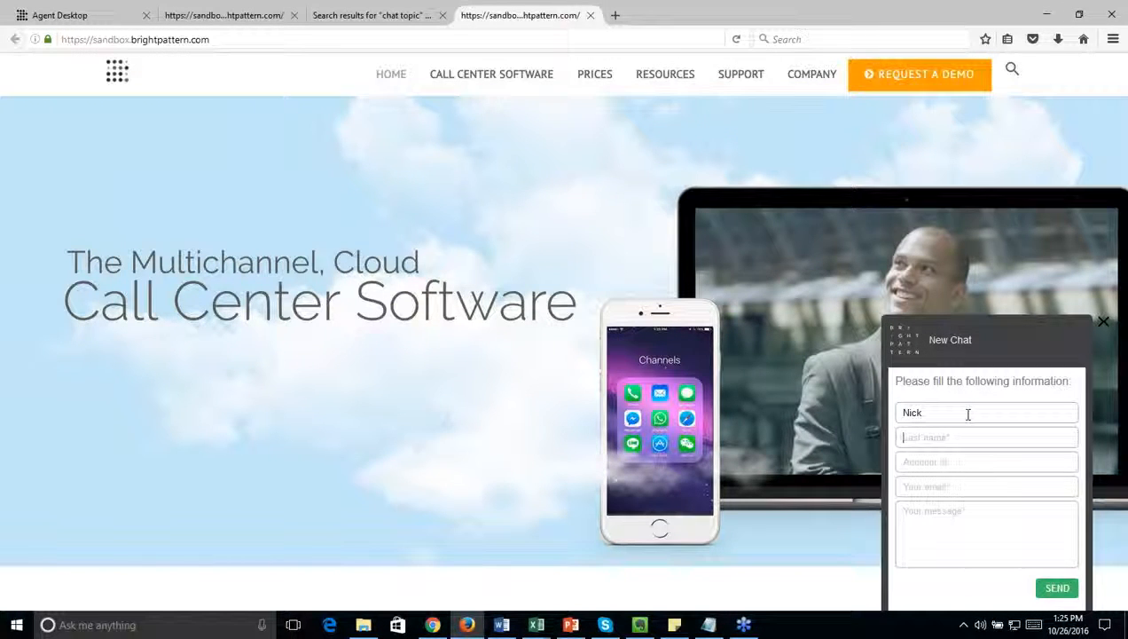
key("Tab")
key("Tab")
type("He")
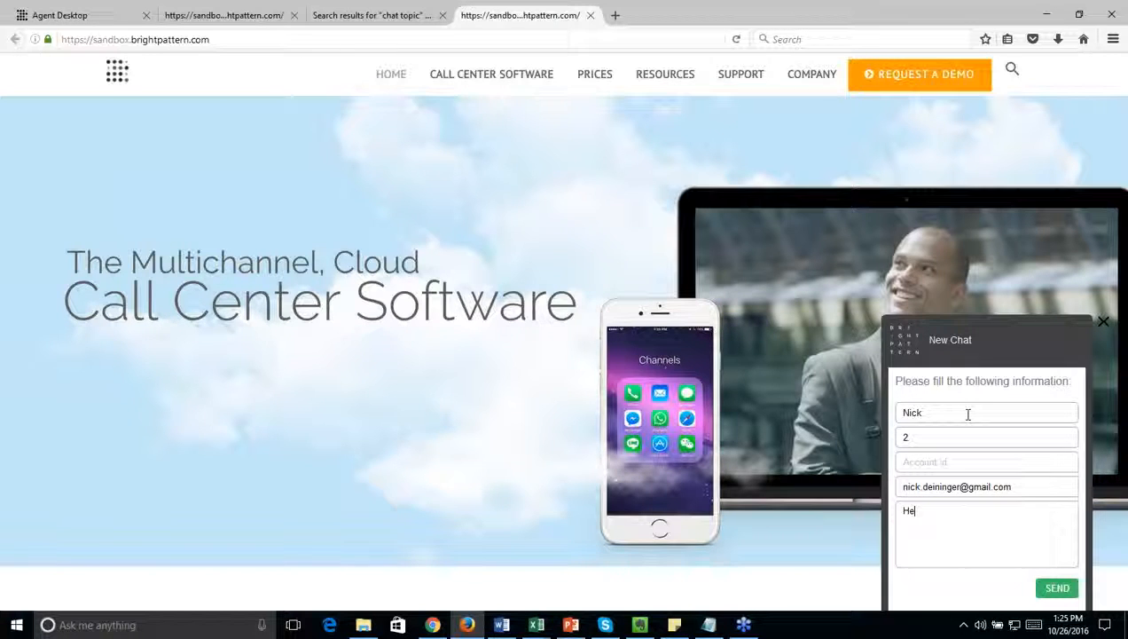
type("lp")
left_click(1054, 588)
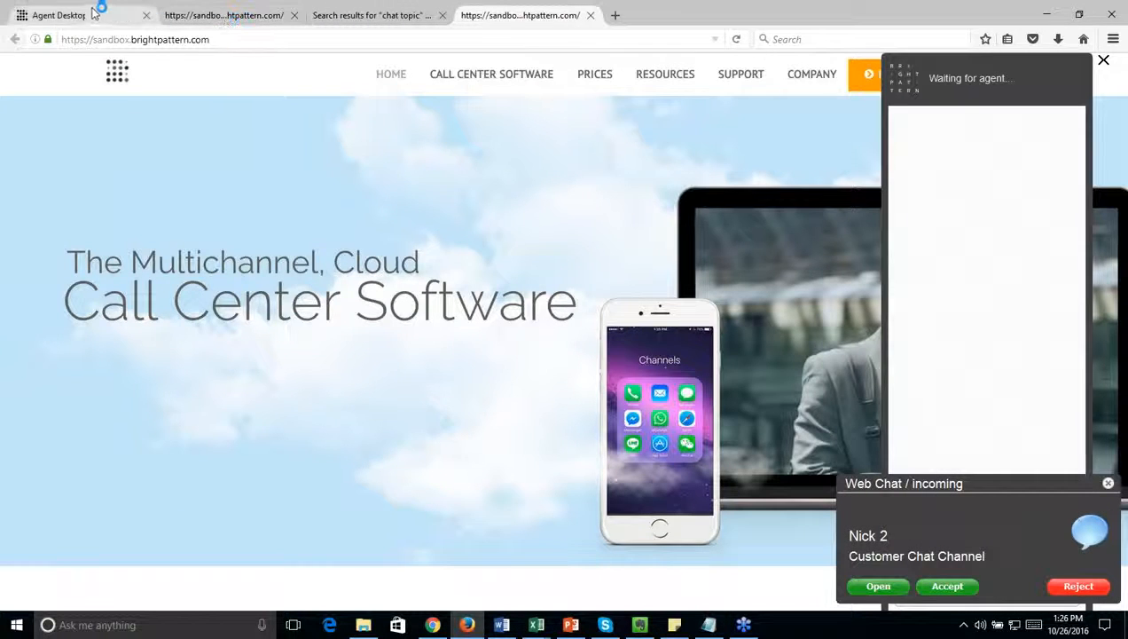
Step: Switch to the Zendesk sandbox in Chrome, accept the newly arrived web chat, and close the older Incoming Chat ticket
left_click(432, 624)
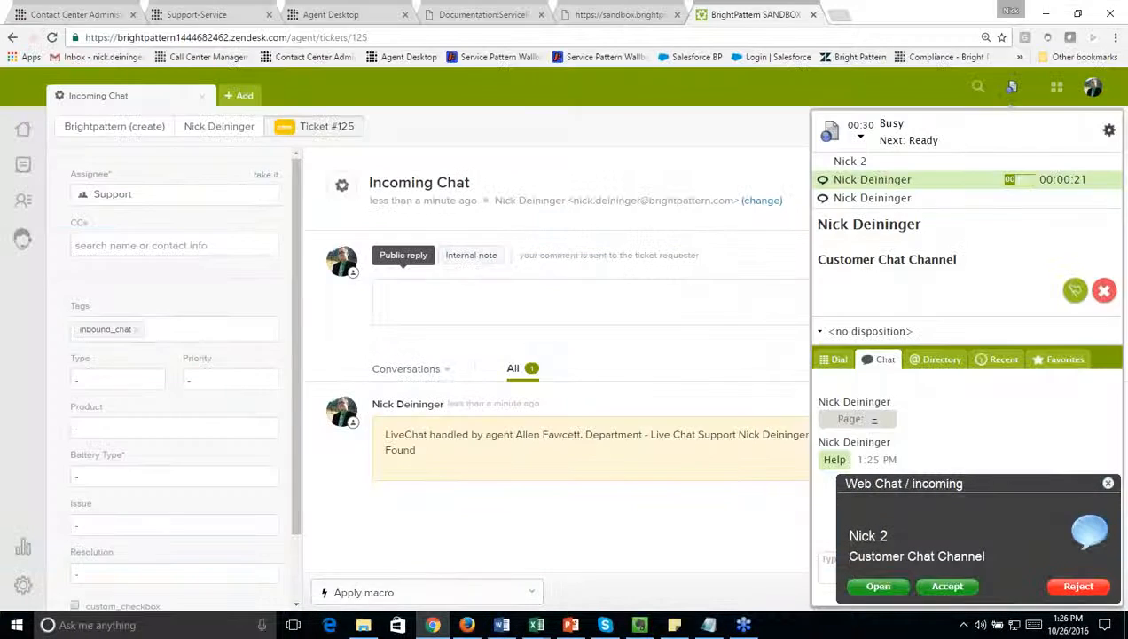
left_click(873, 164)
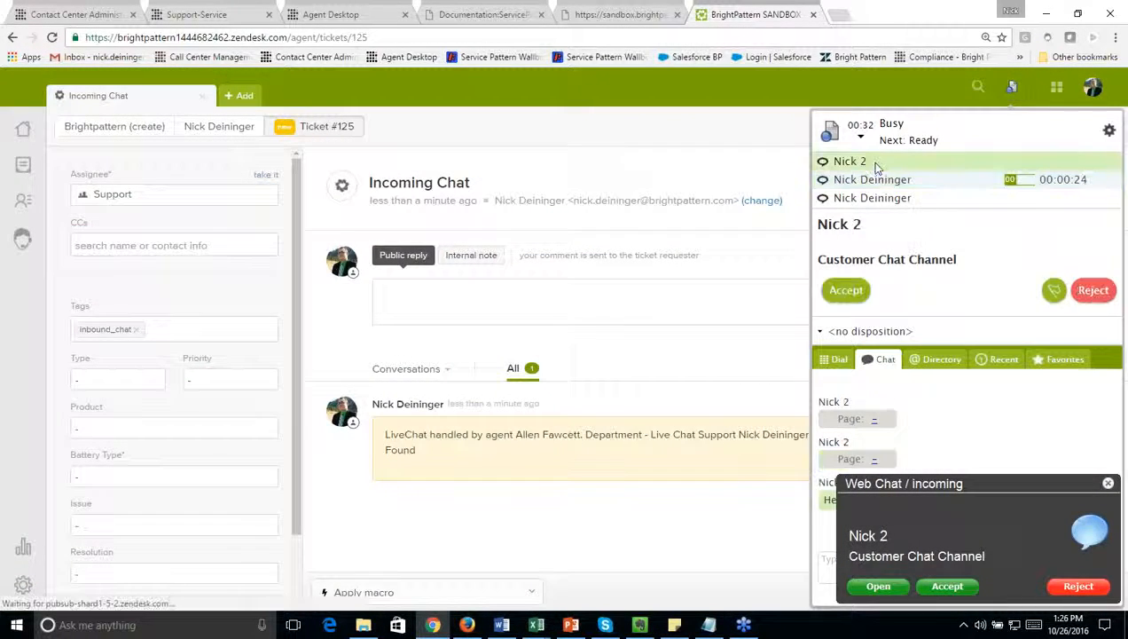
left_click(847, 290)
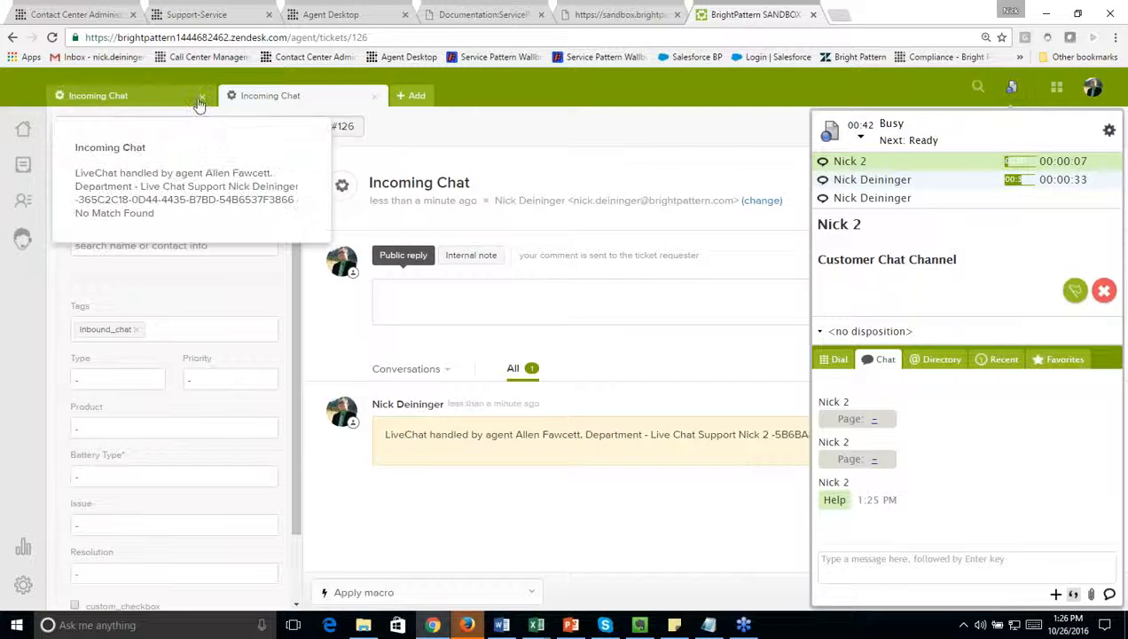
left_click(201, 98)
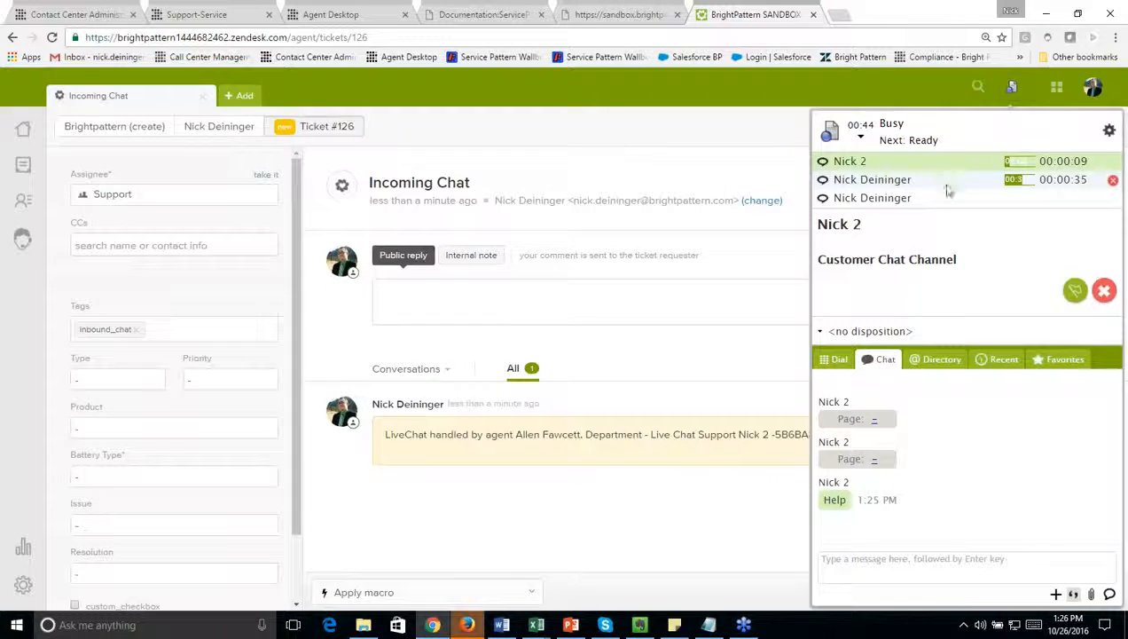
Step: Set the newest chat's disposition to Plan Renewal, end the chat session and complete it
left_click(874, 331)
left_click(887, 387)
left_click(1104, 290)
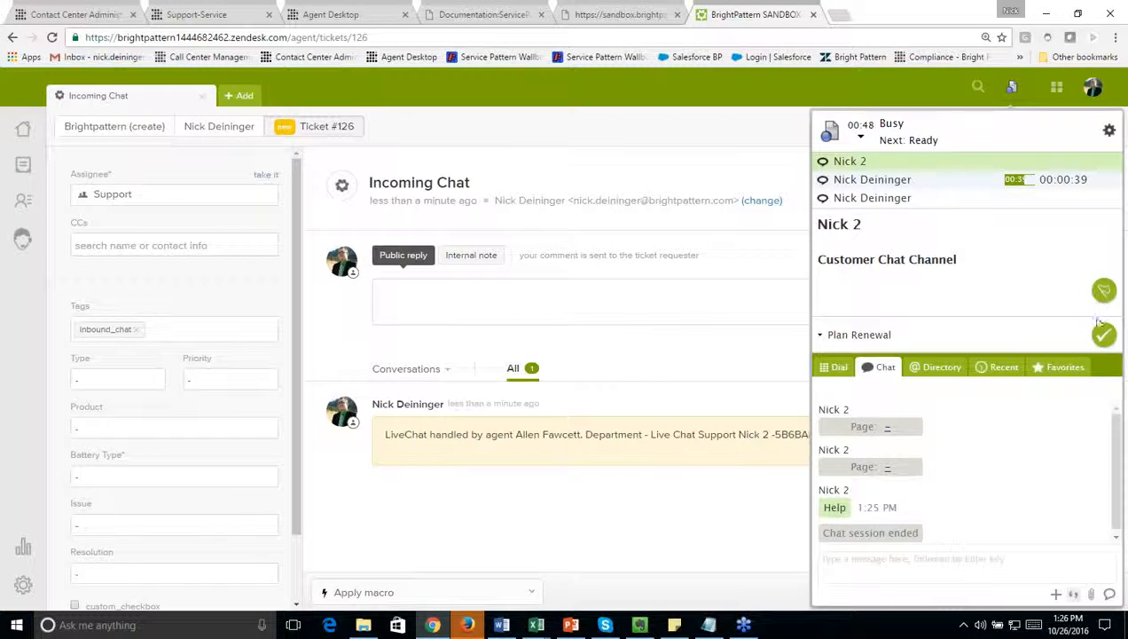
left_click(1104, 337)
Step: End and complete the next active chat with the Plan Renewal disposition, closing the reopened tickets #125 and #124
left_click(937, 164)
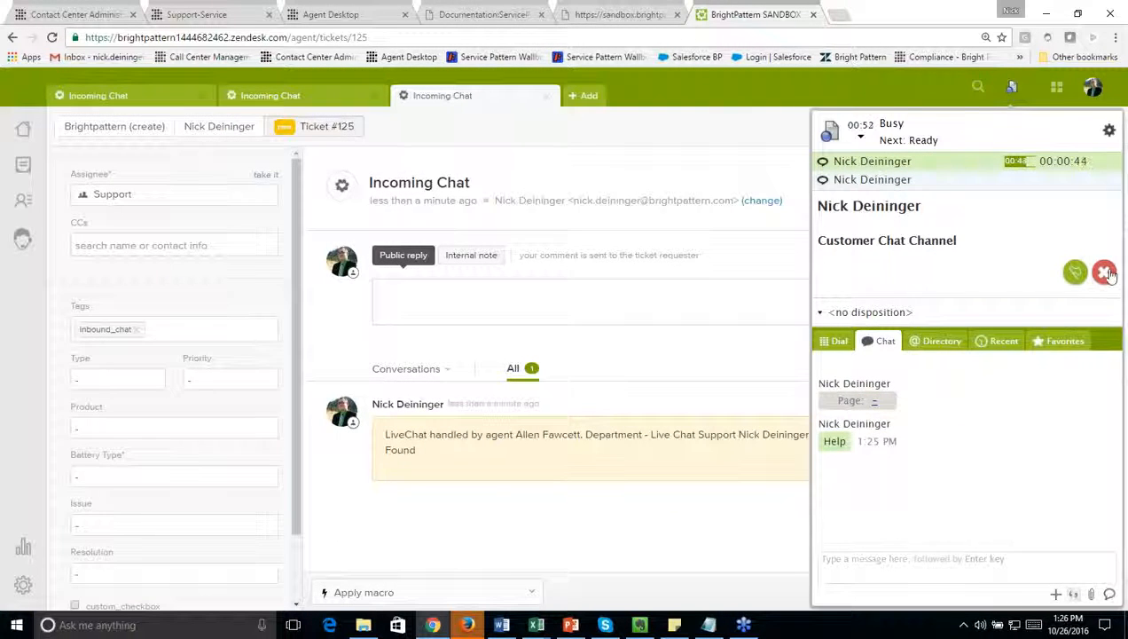
left_click(546, 96)
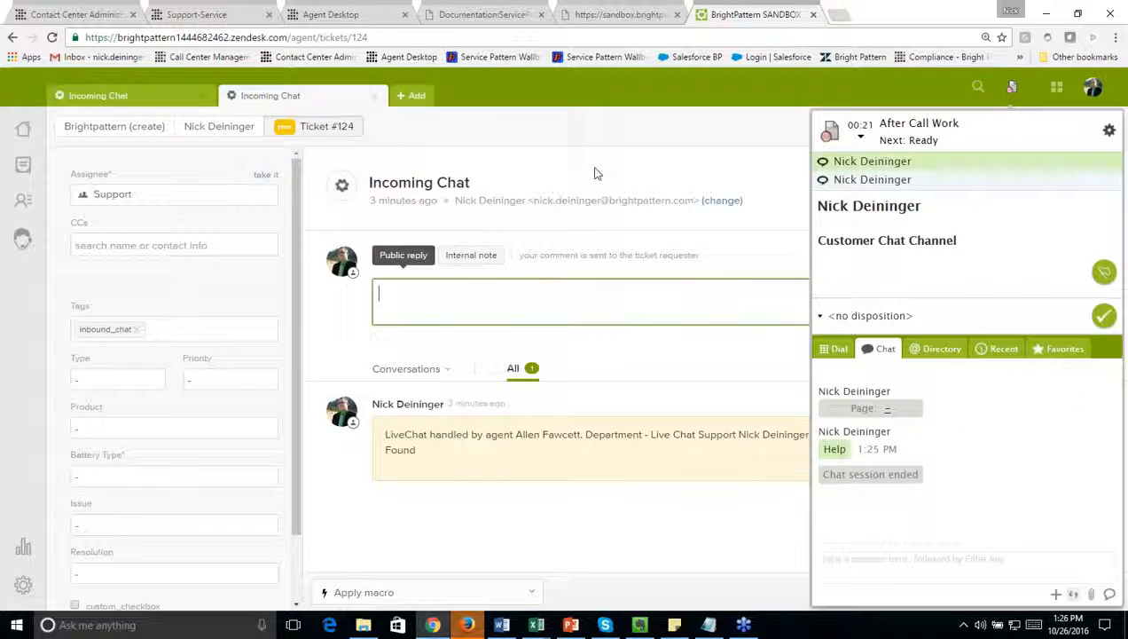
left_click(868, 315)
left_click(867, 371)
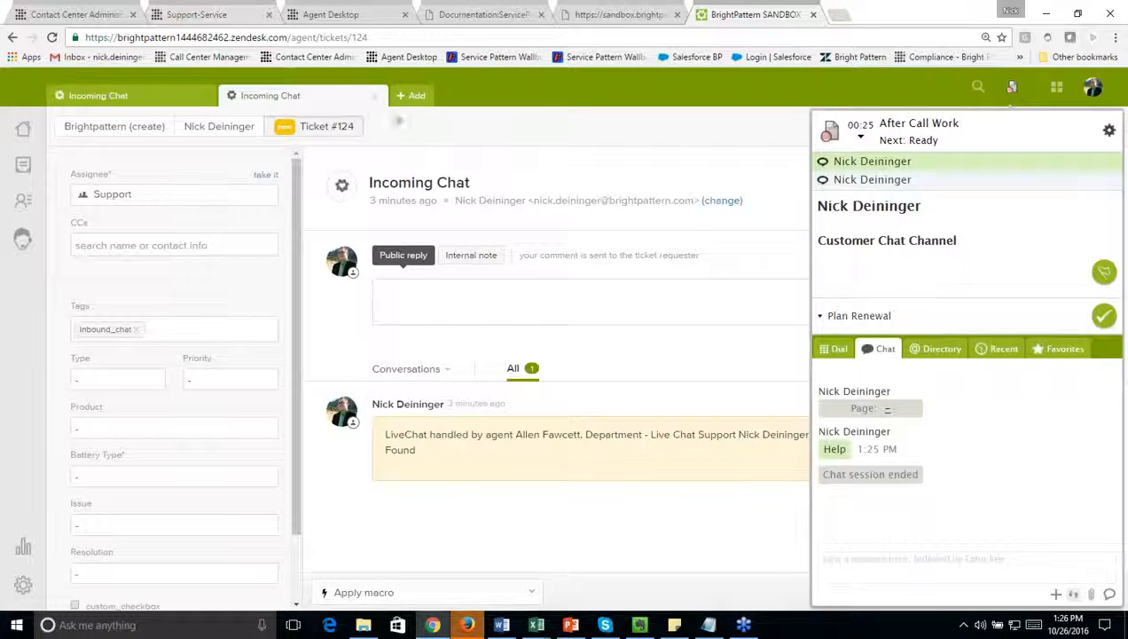
left_click(374, 95)
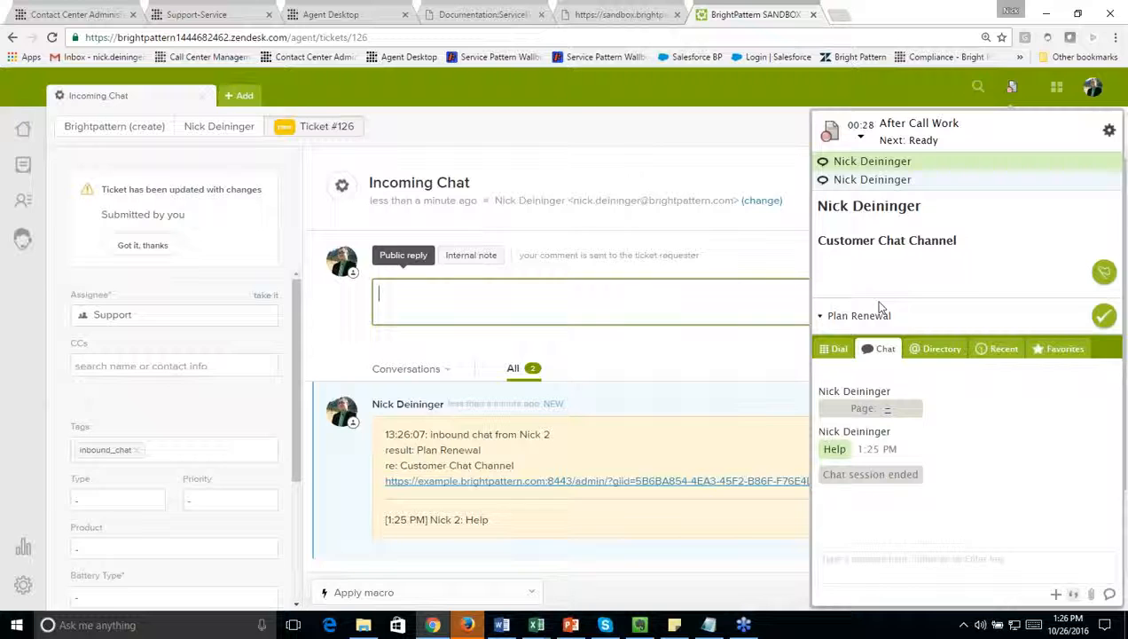
left_click(1103, 317)
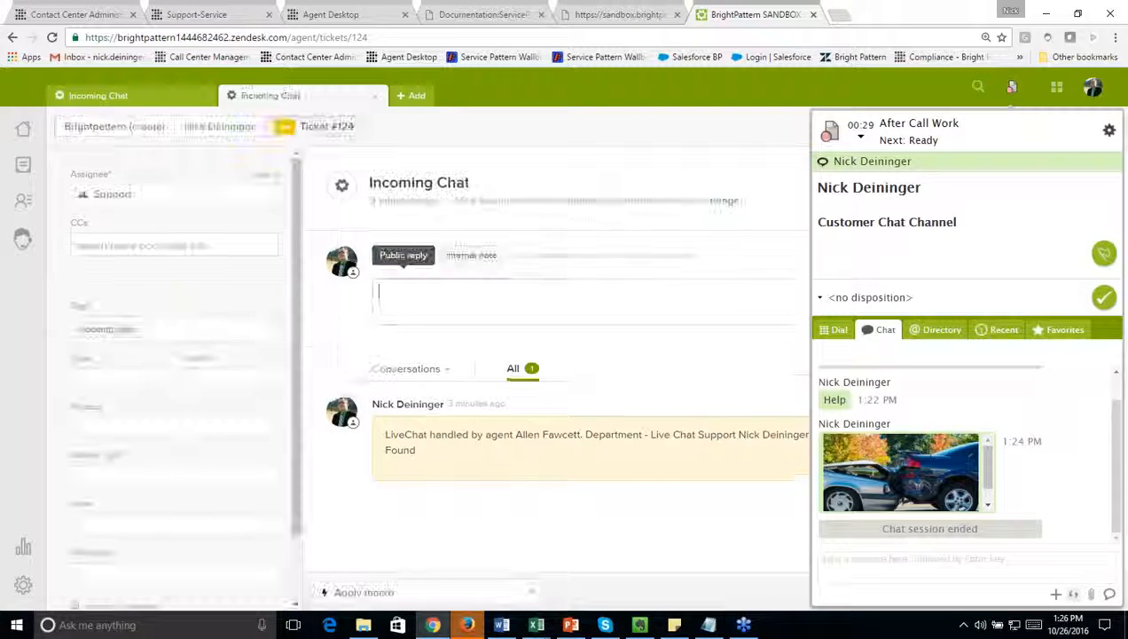
left_click(377, 292)
left_click(375, 97)
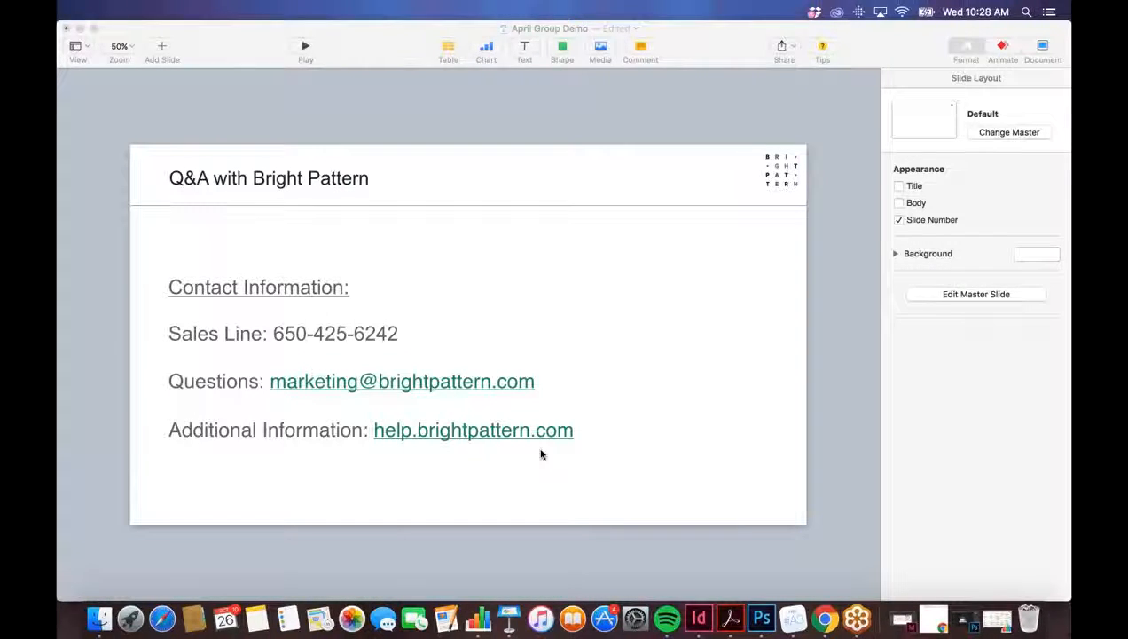
Step: Go to help.brightpattern.com from the slide's Additional Information link and look through the main page's Version 3.13 documentation list
left_click(511, 434)
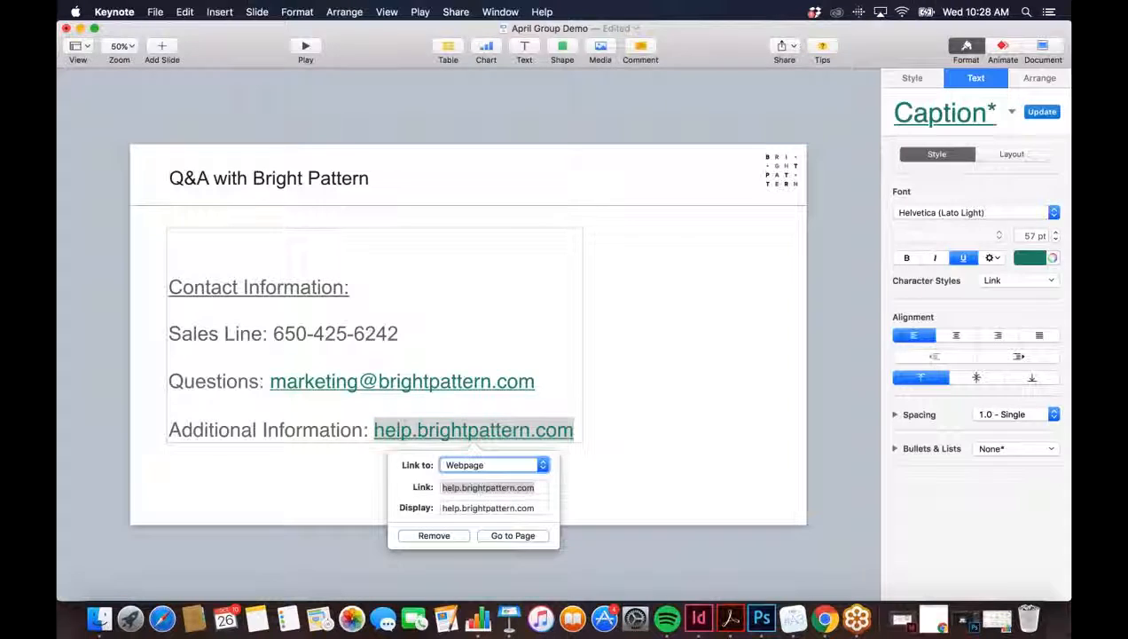
left_click(513, 537)
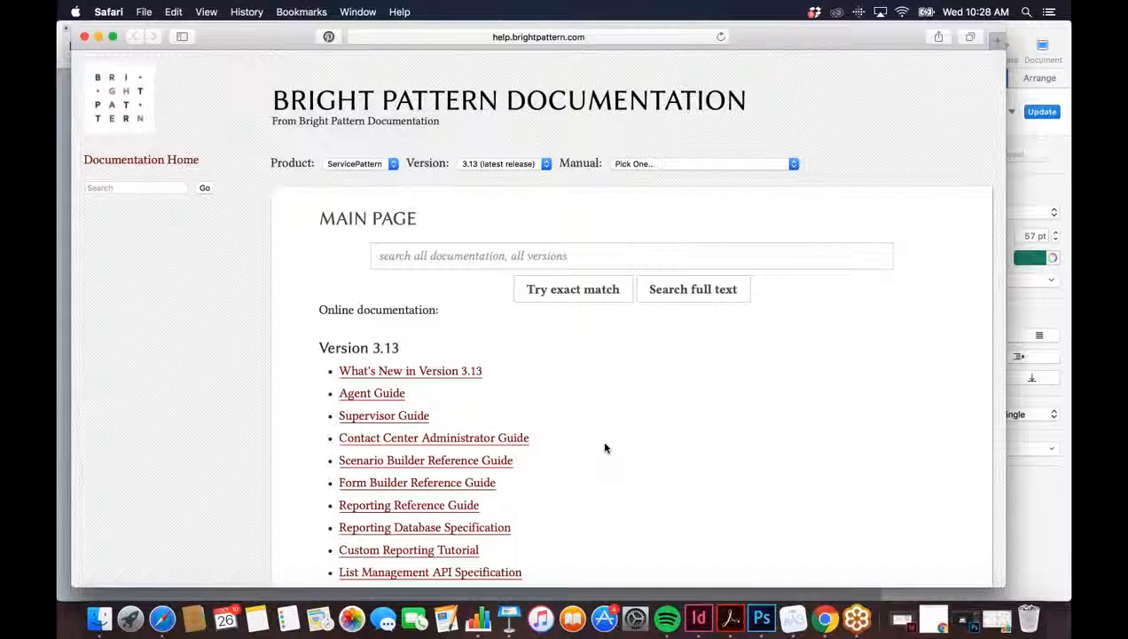
scroll(608, 445, "down", 5)
scroll(608, 445, "down", 1)
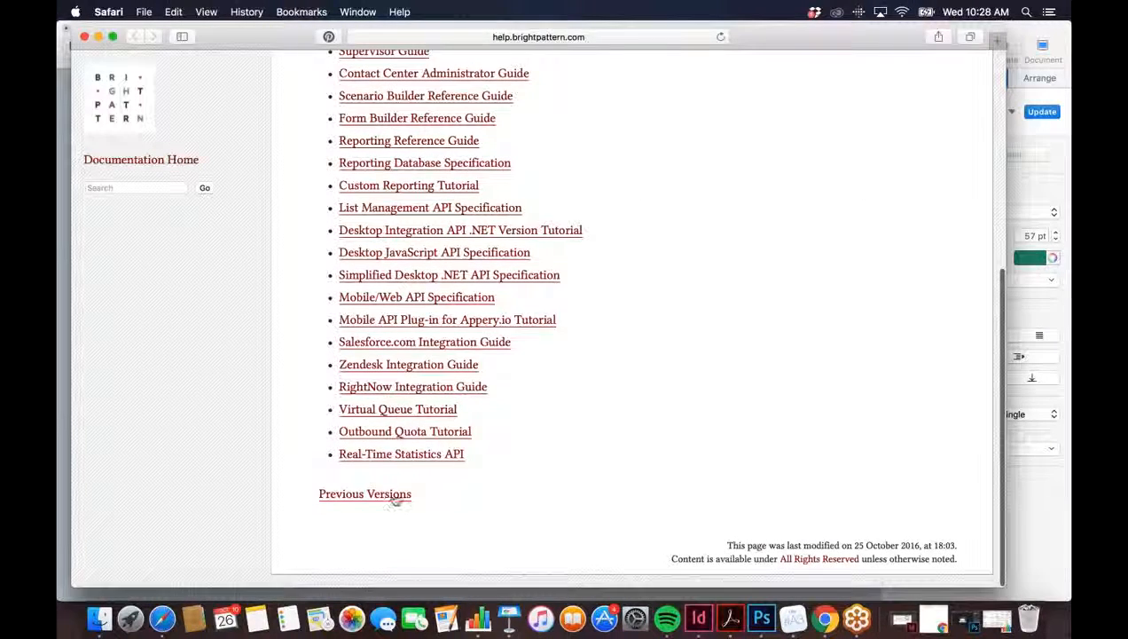
scroll(672, 414, "up", 6)
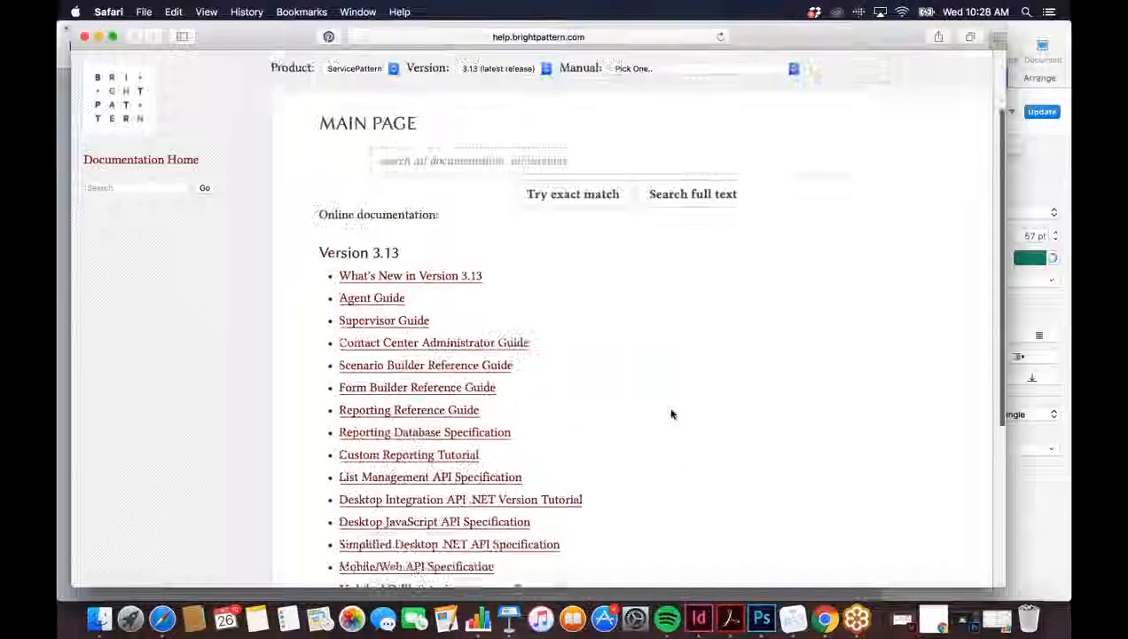
left_click(395, 218)
scroll(408, 231, "up", 1)
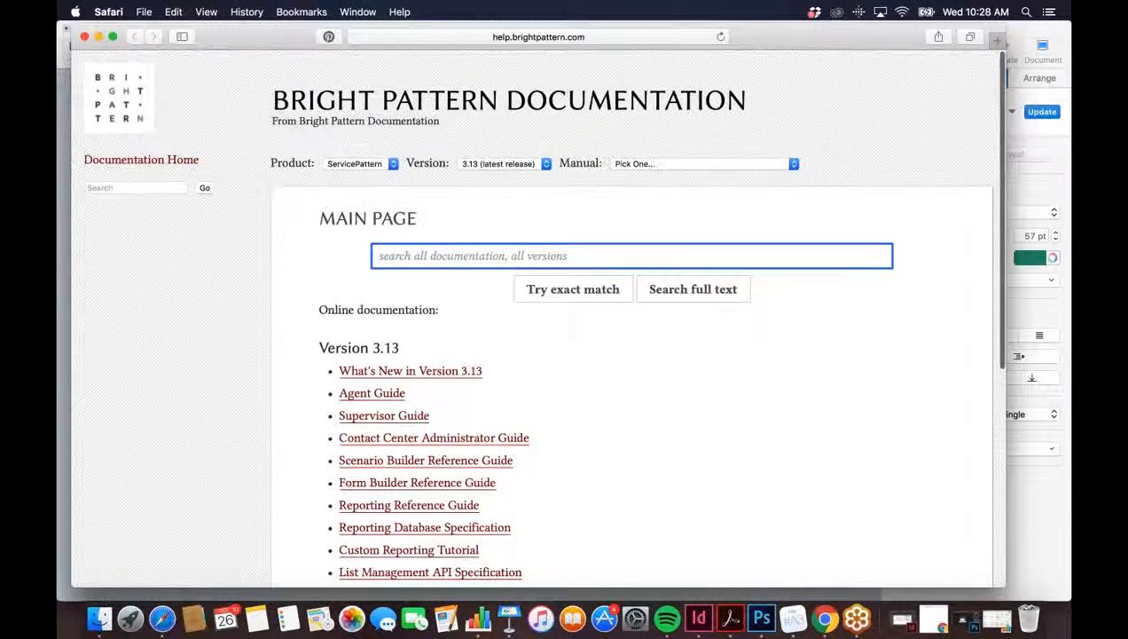